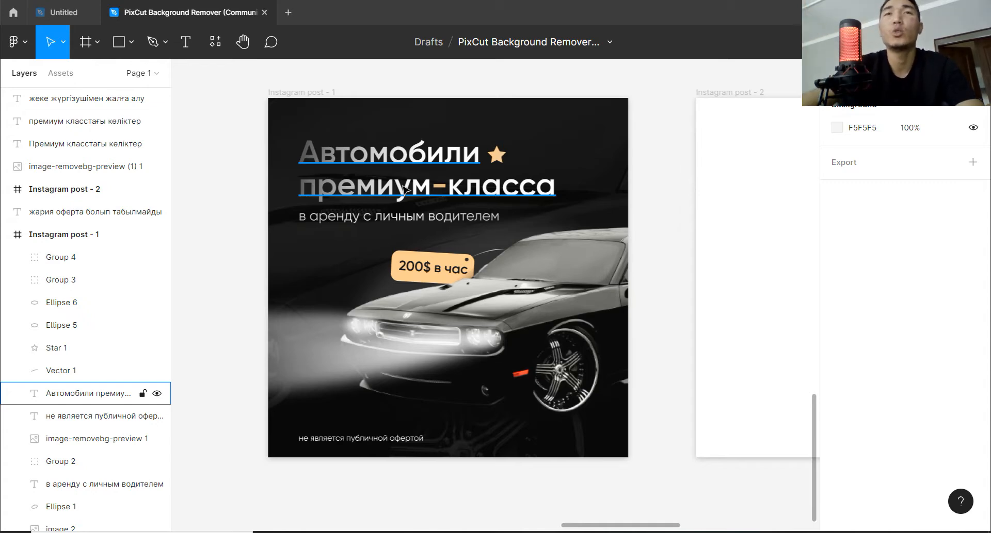
Examine the finished Instagram post - 1 car rental design and the blank frame next to it.
key("space")
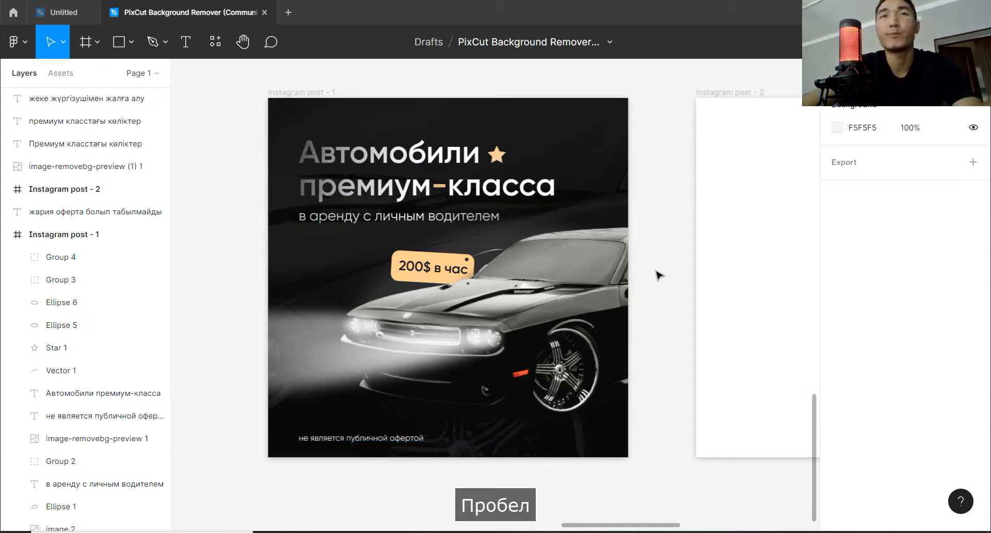
left_click_drag(658, 270, 610, 270)
left_click(659, 150)
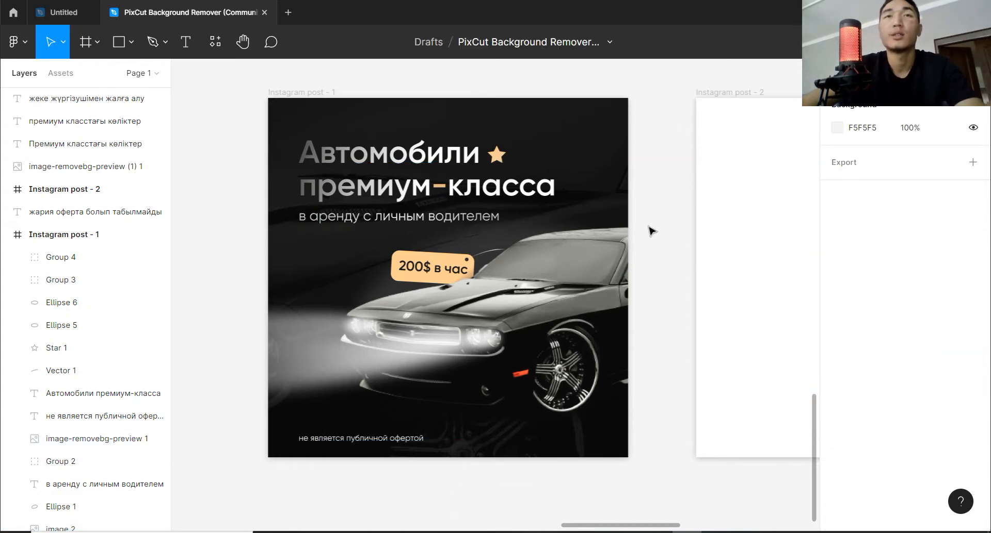
scroll(650, 229, "down", 1)
scroll(650, 230, "down", 1)
key("space")
left_click_drag(650, 234, 572, 280)
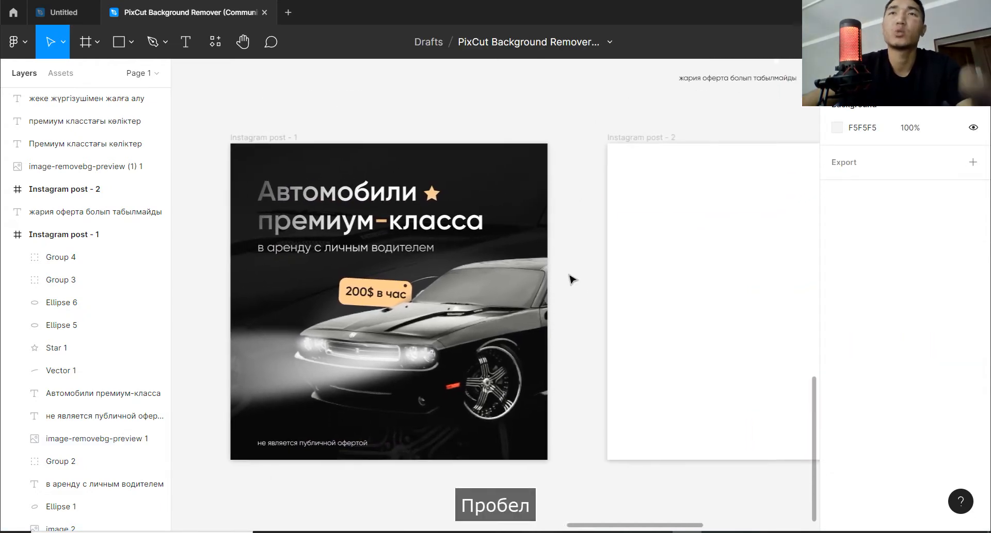
key("space")
left_click_drag(590, 243, 551, 239)
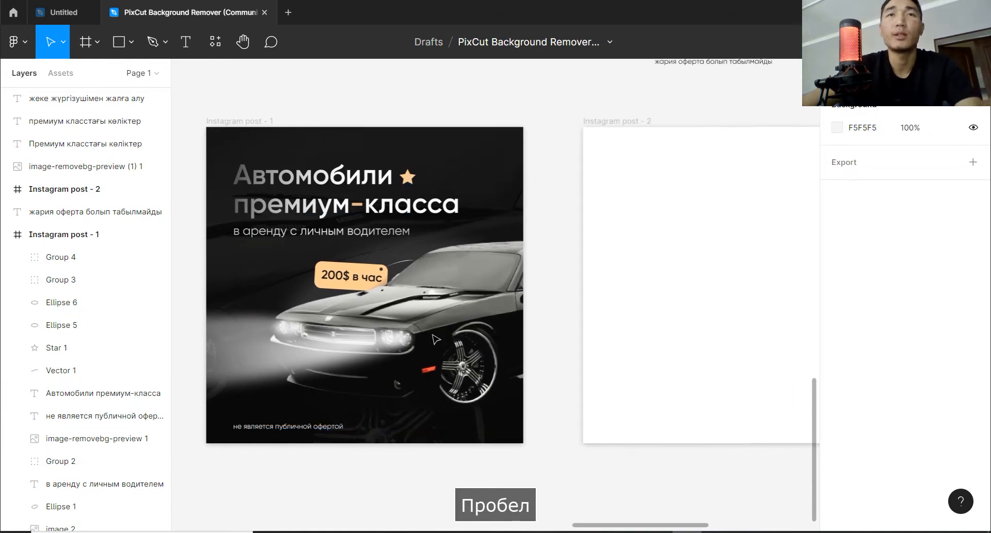
scroll(480, 289, "down", 2)
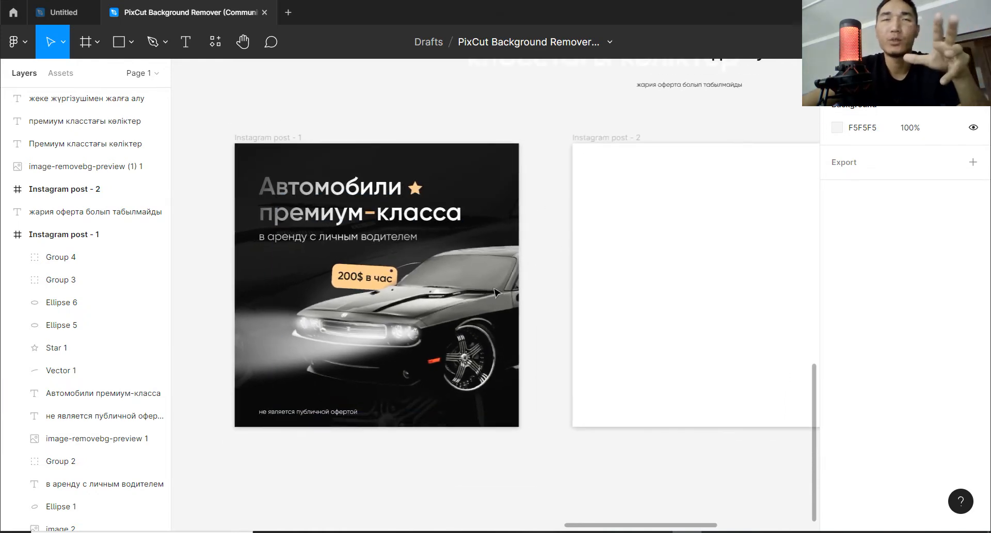
scroll(566, 307, "down", 3)
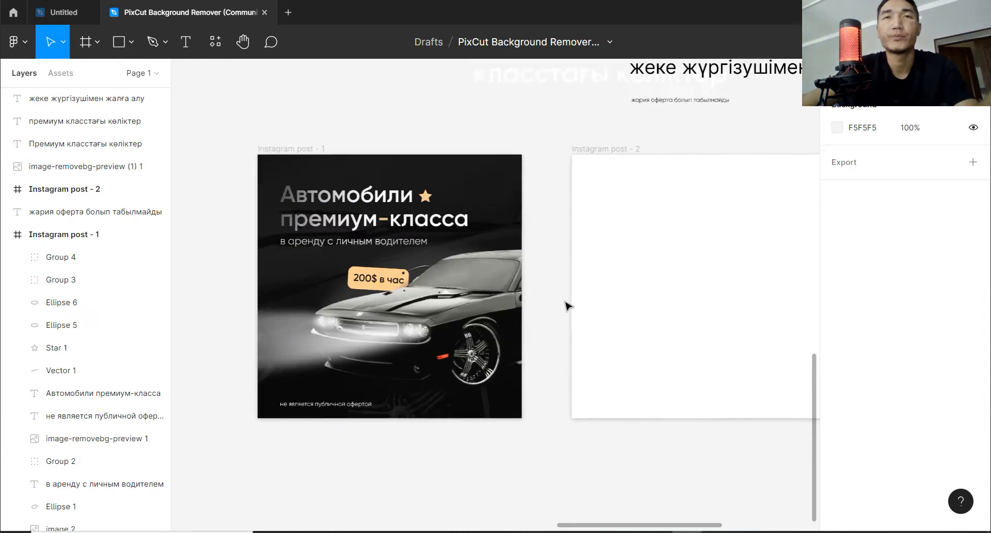
Change the Instagram post - 2 frame's fill to the near-black colour 171414.
key("space")
left_click_drag(555, 300, 483, 274)
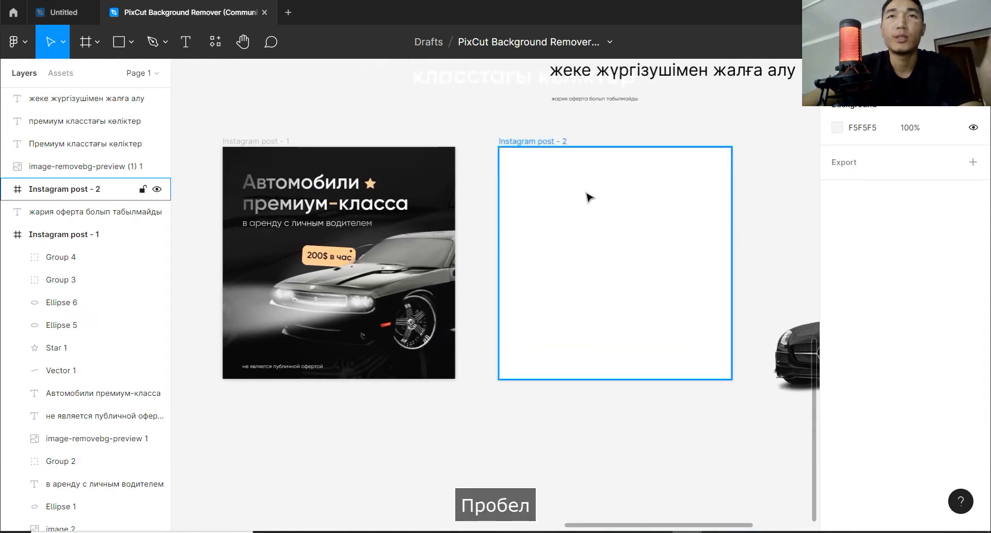
left_click(586, 199)
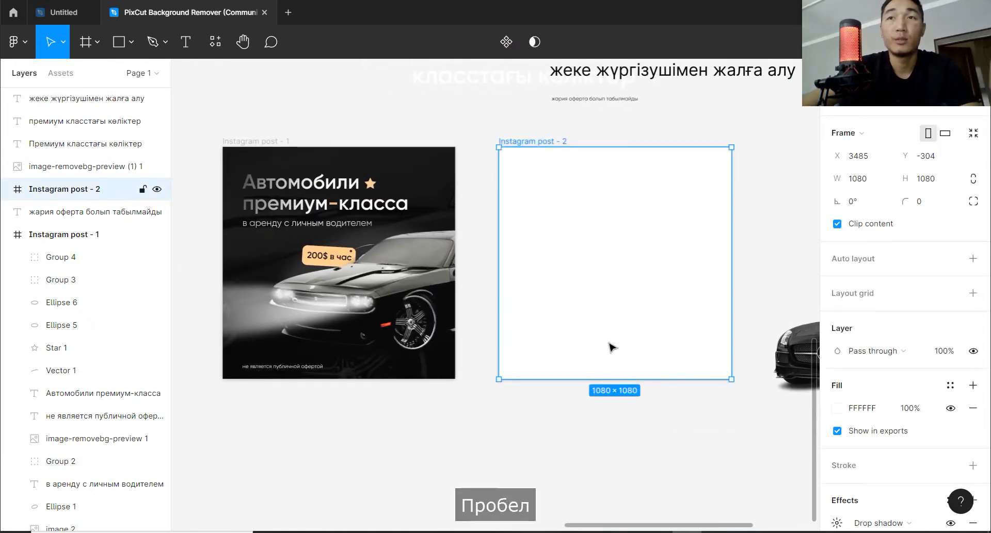
left_click(837, 408)
left_click_drag(651, 180, 675, 339)
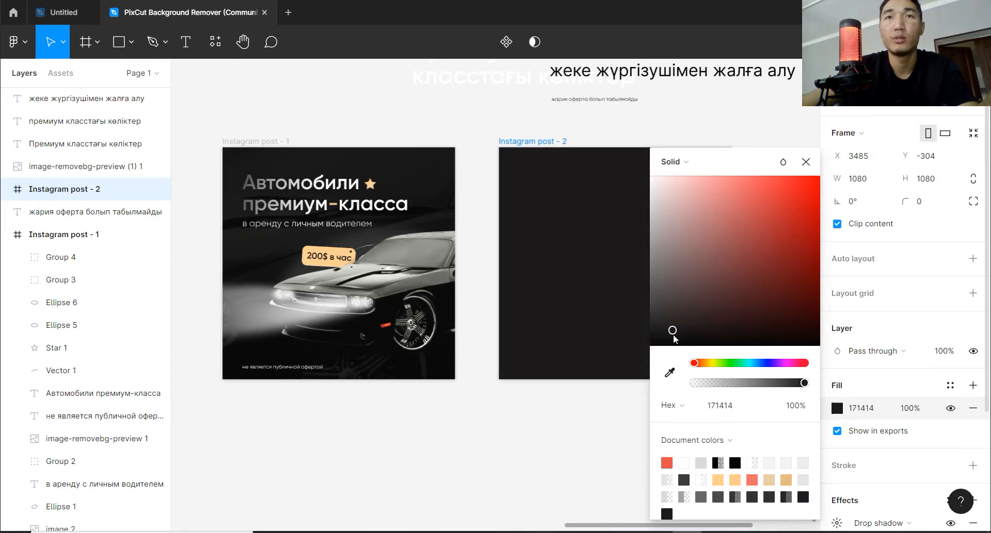
left_click(769, 130)
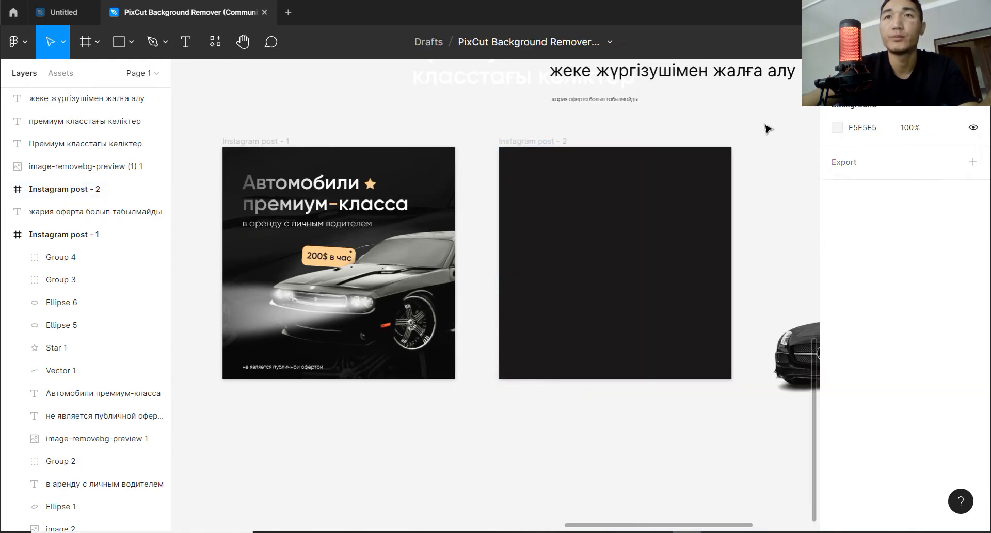
Place the black Mercedes image in Instagram post - 2, enlarge it to 1301 × 859 and position it at X 170, Y 299.
key("space")
left_click_drag(745, 336, 701, 352)
key("space")
left_click_drag(763, 353, 634, 320)
key("space")
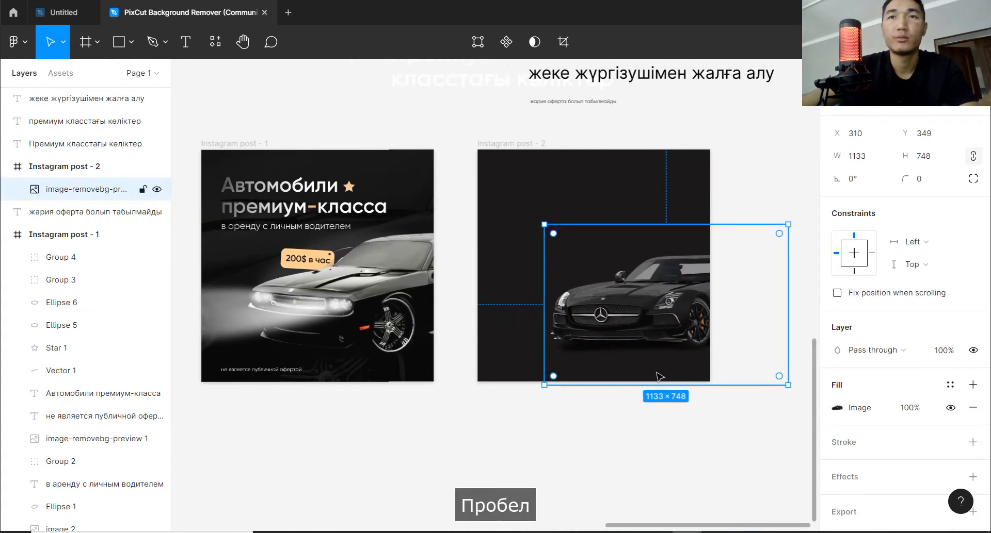
left_click_drag(658, 384, 657, 407)
left_click_drag(671, 330, 660, 318)
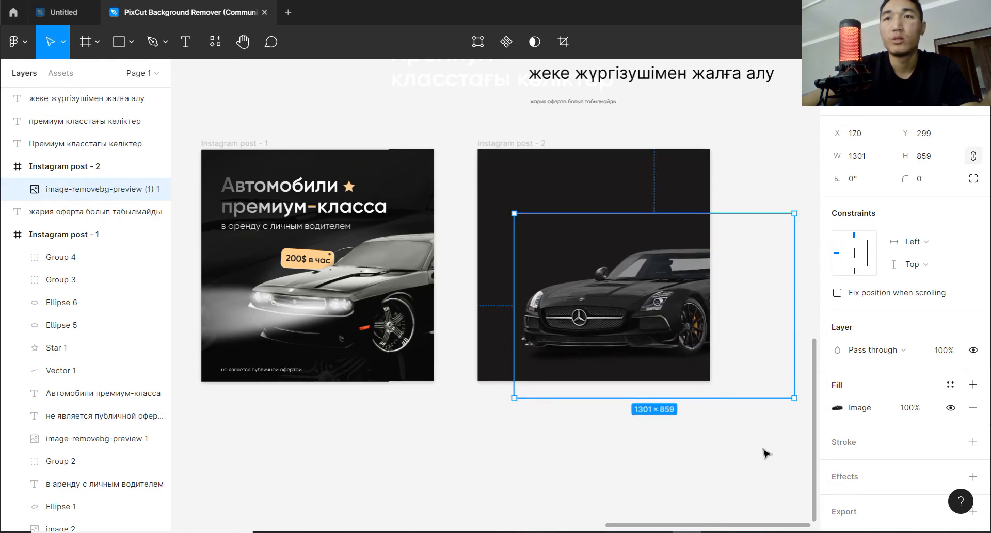
Lower the car image's exposure and contrast, raise its saturation strongly and its highlights slightly.
left_click(836, 409)
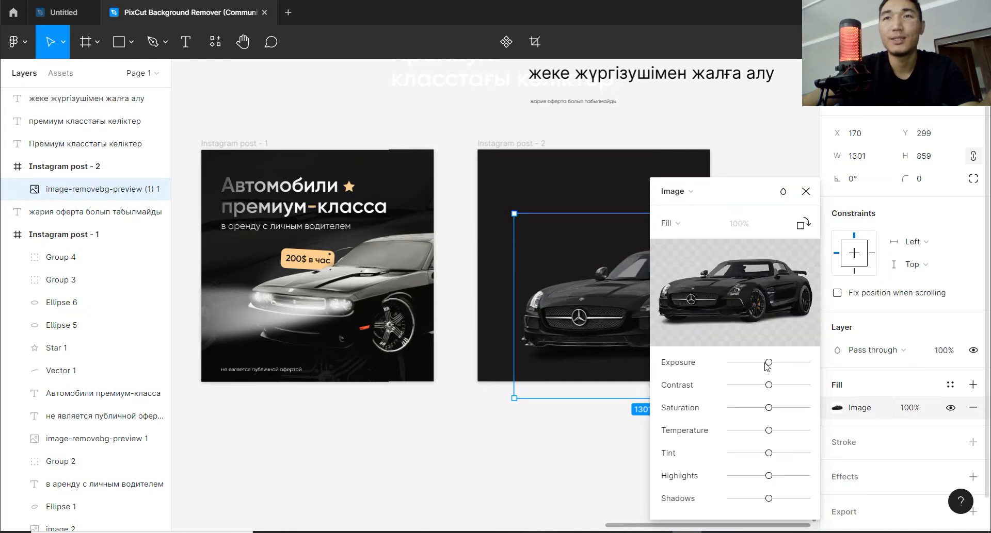
left_click_drag(768, 363, 760, 363)
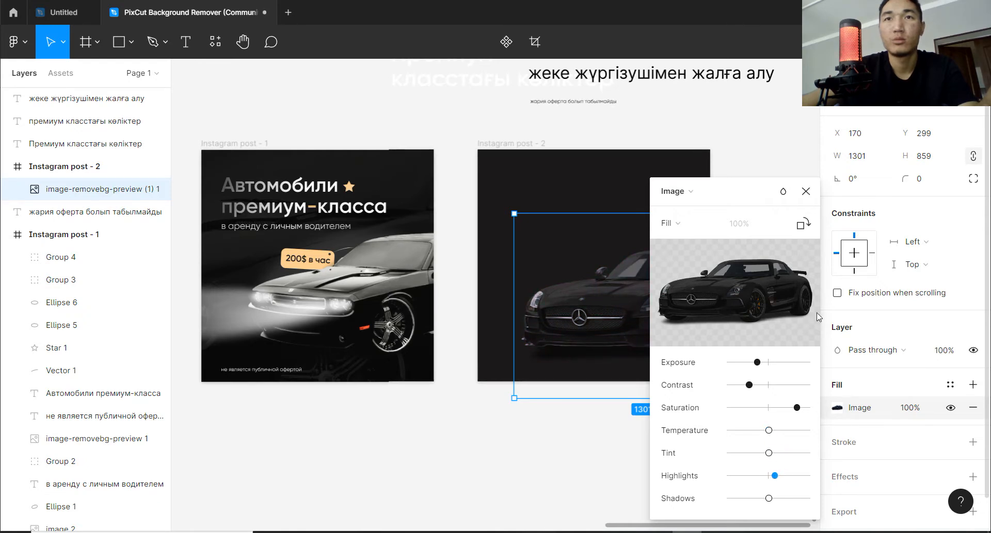
left_click(806, 191)
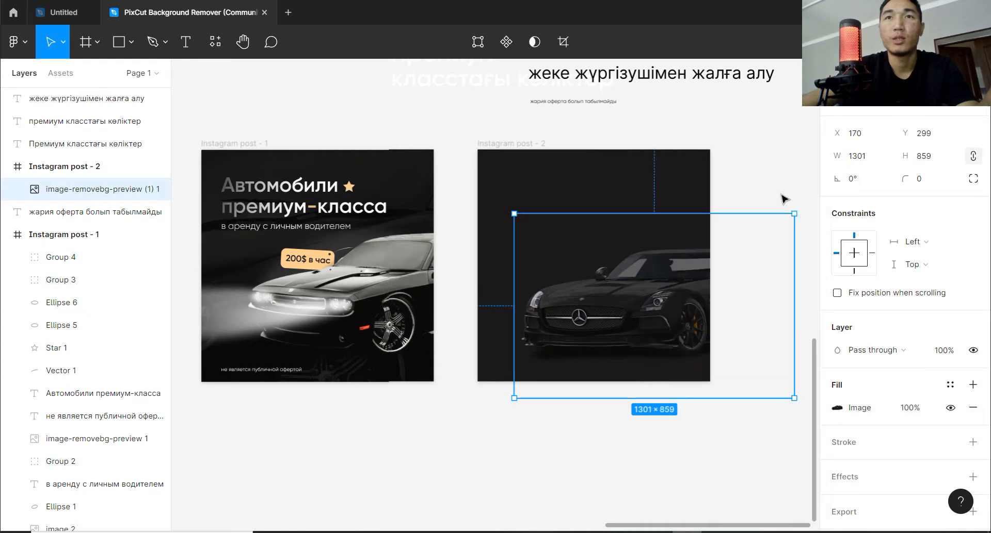
left_click(782, 197)
Reset the car image's exposure to neutral and deselect the image.
key("space")
left_click_drag(709, 316, 688, 311)
left_click(656, 294)
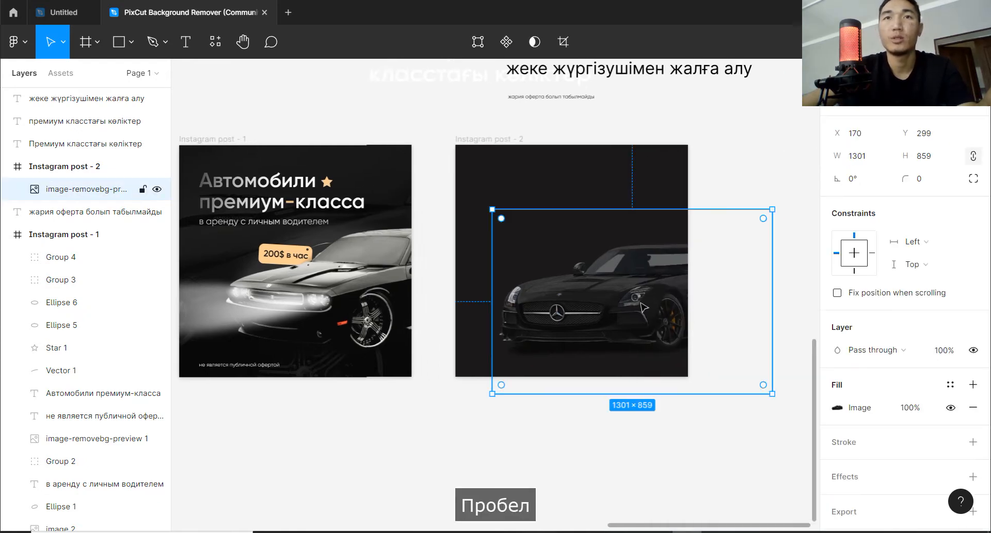
left_click(850, 411)
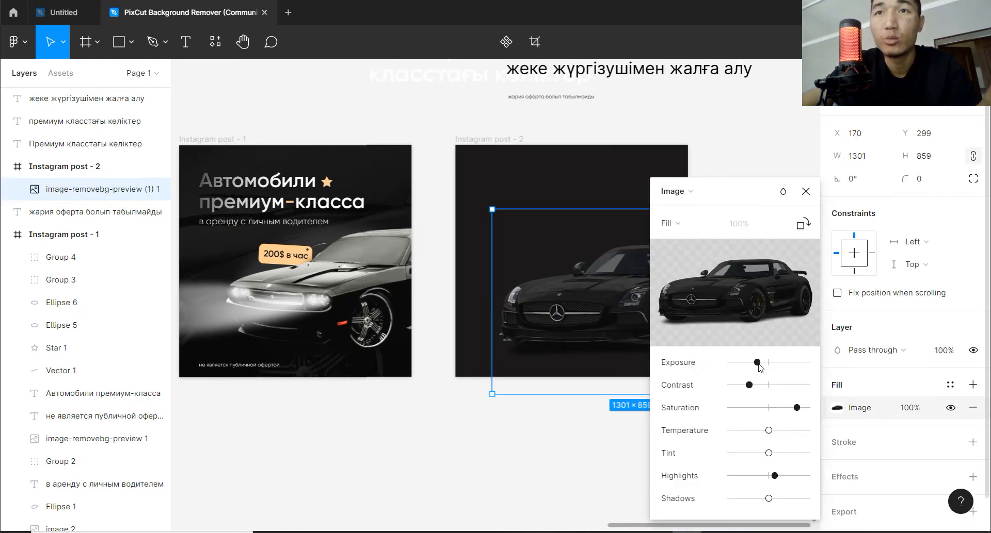
left_click_drag(758, 364, 773, 371)
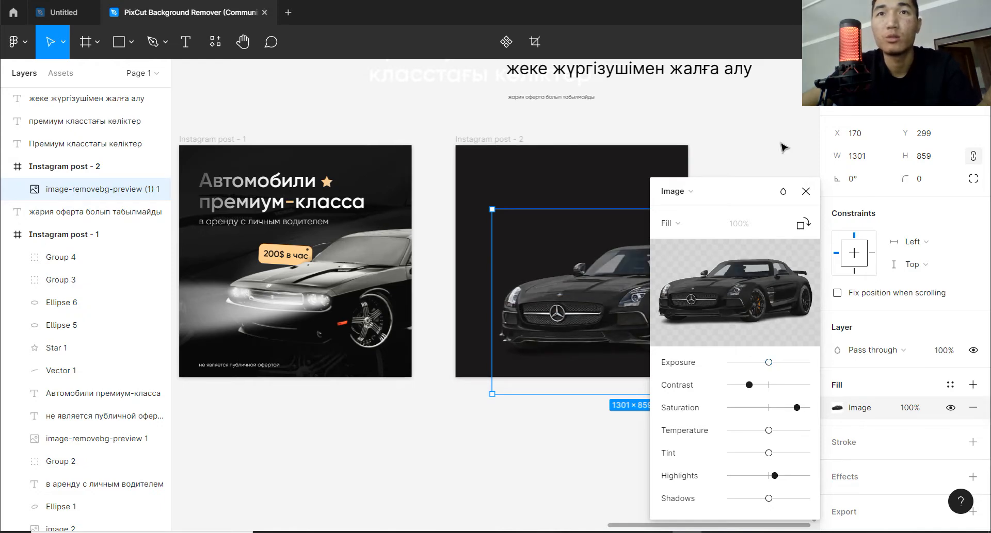
left_click(805, 192)
left_click(716, 280)
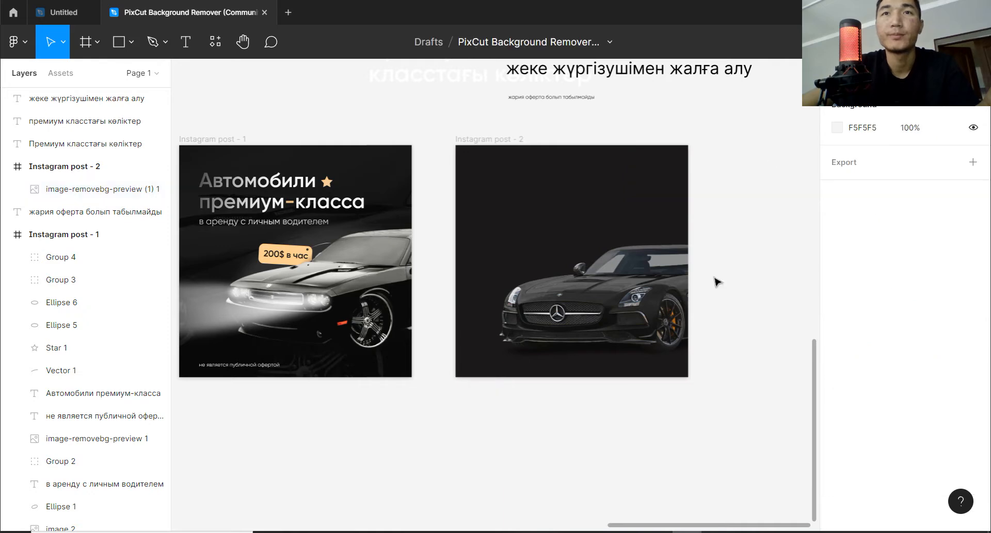
key("space")
left_click_drag(651, 302, 669, 303)
key("space")
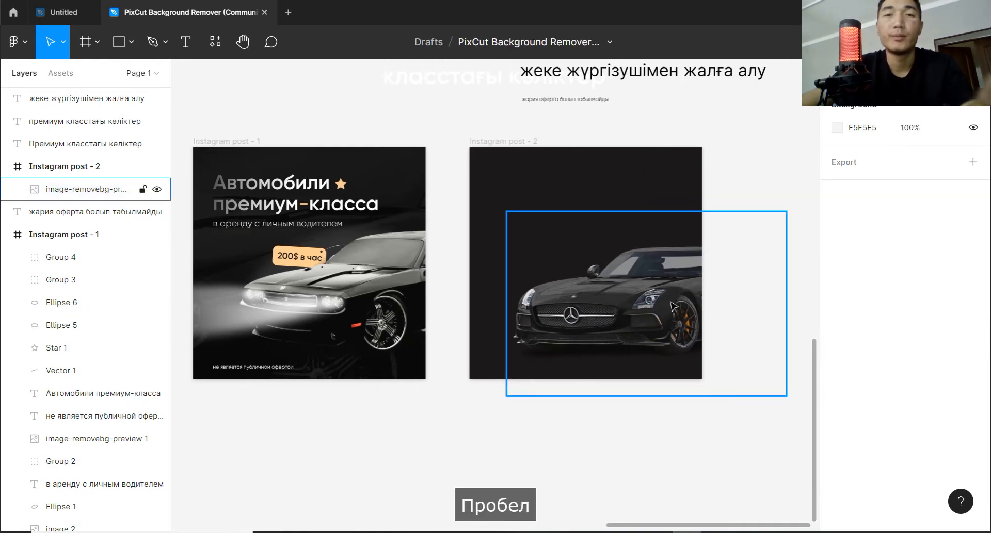
key("F9")
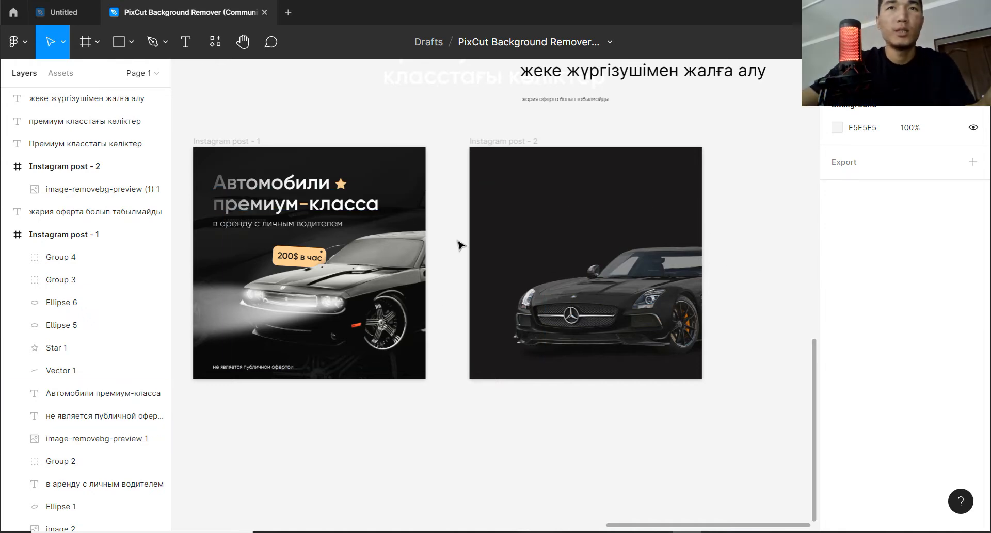
left_click(642, 329)
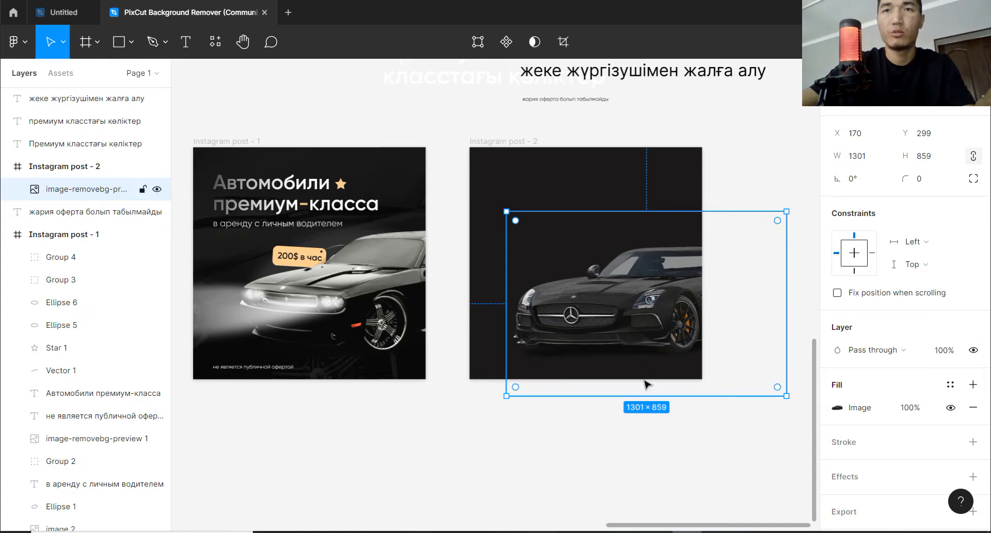
Switch to the browser's Yandex image search and search for "ЧЕРНЫЙ ФОН".
left_click(510, 532)
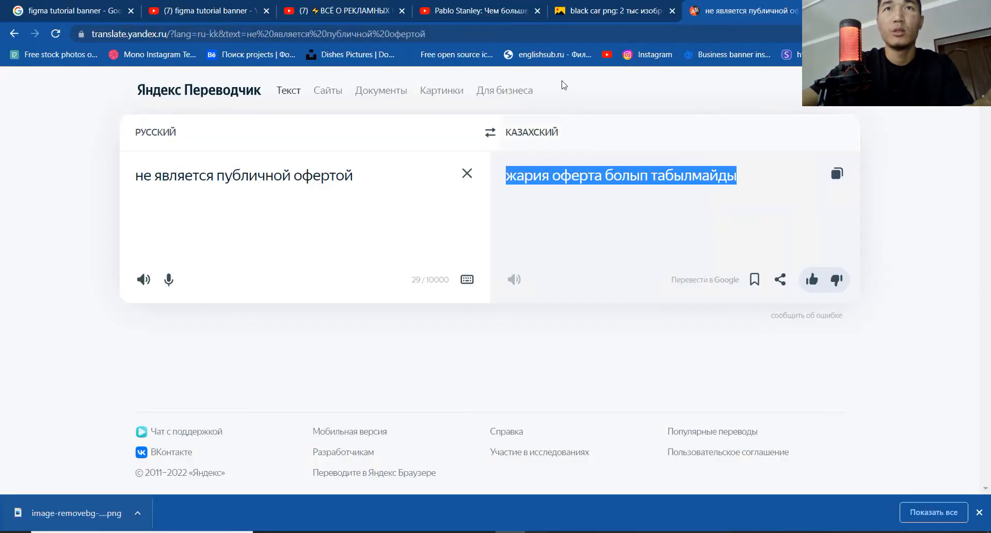
left_click(598, 14)
left_click(973, 86)
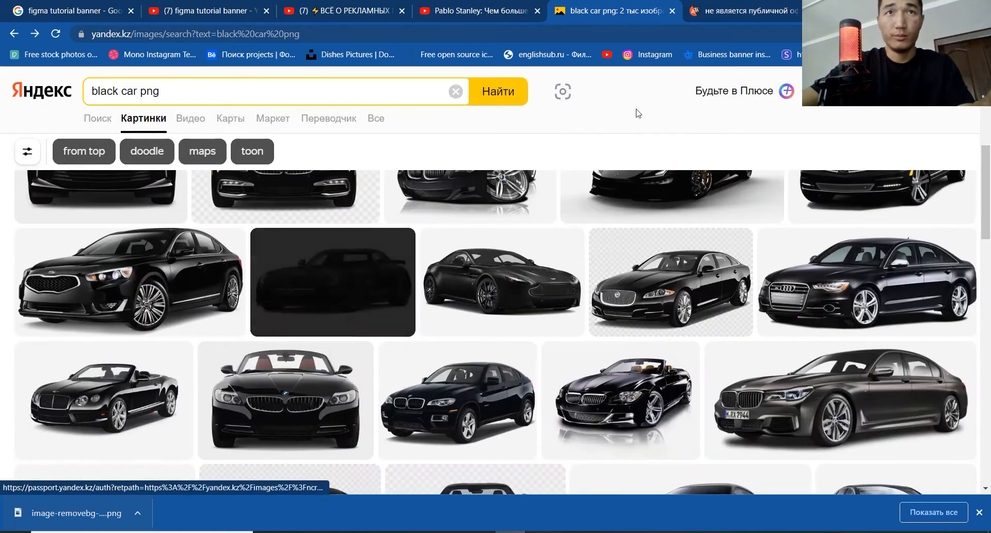
left_click_drag(163, 92, 4, 90)
type("XTHY")
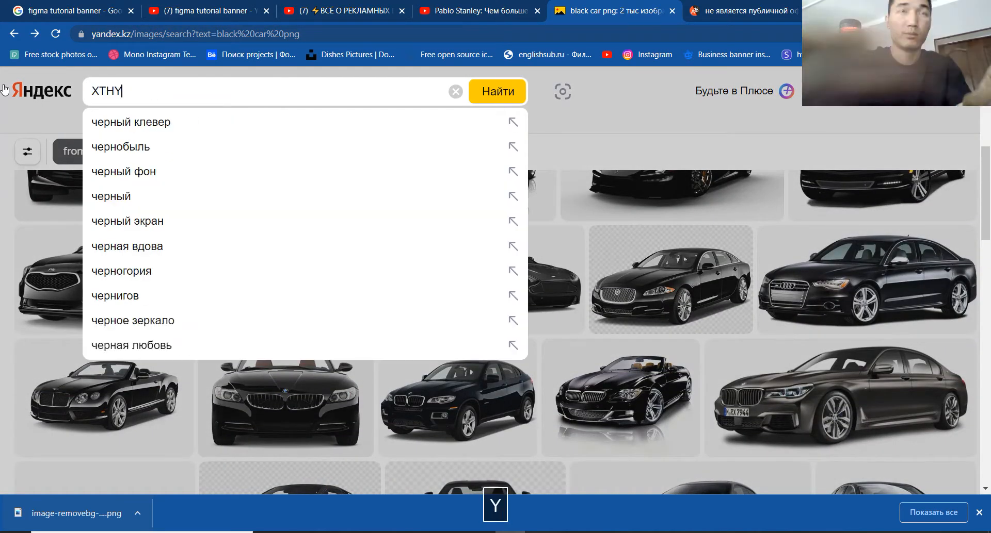
key("BackSpace")
type("ЧЕРНЫЙ Ф")
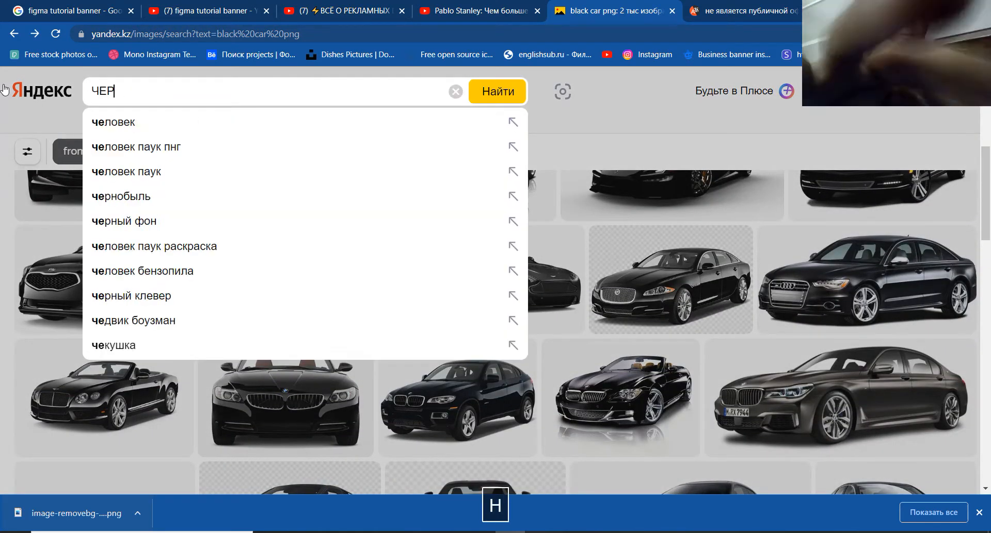
type("ОН")
key("Return")
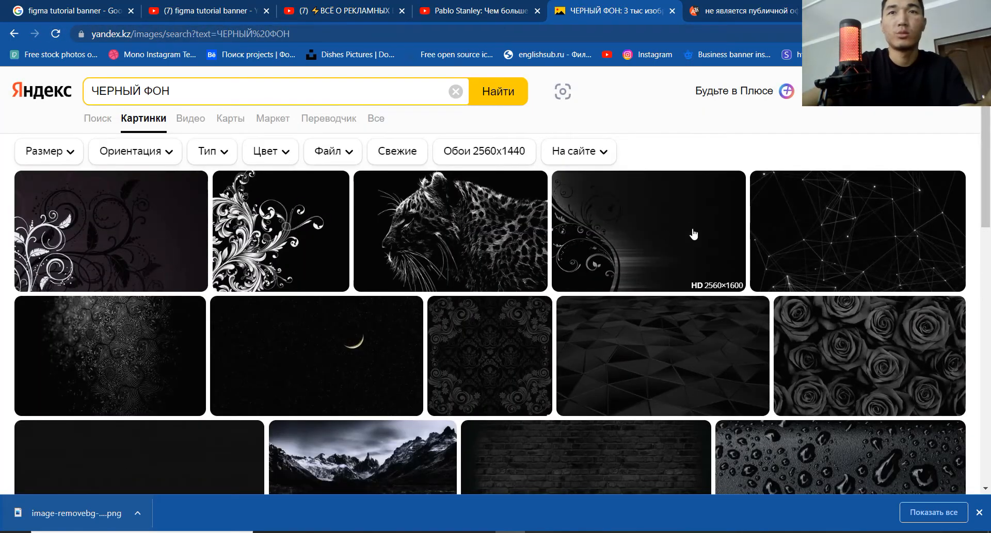
Copy the black floral damask background from the image results and paste it onto the Figma canvas.
left_click(494, 363)
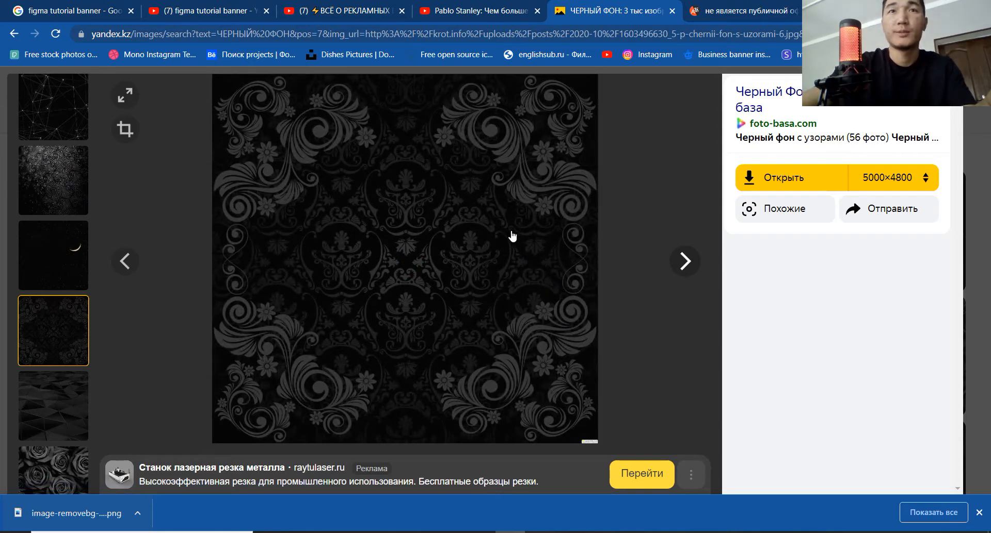
right_click(490, 225)
left_click(553, 265)
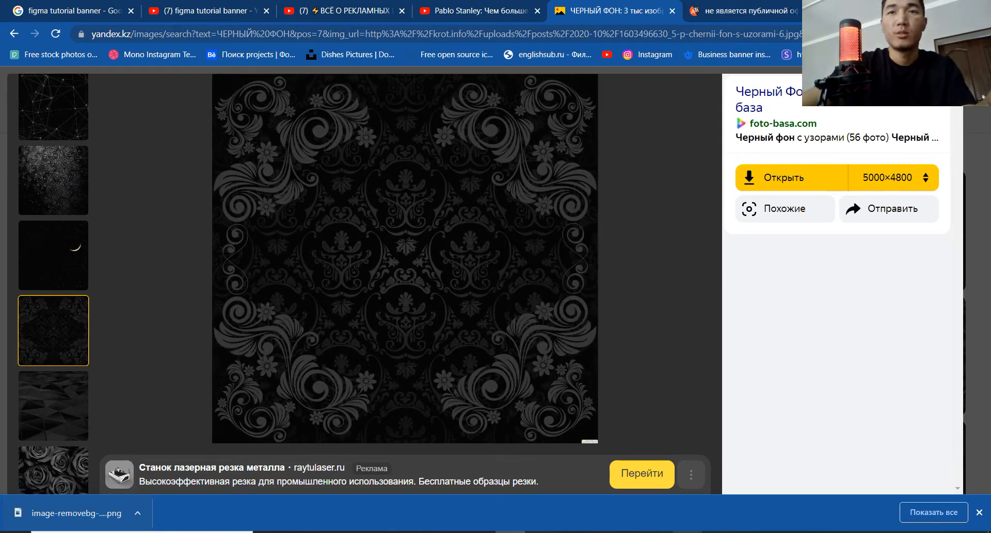
key("alt+Tab")
left_click(736, 150)
key("ctrl+v")
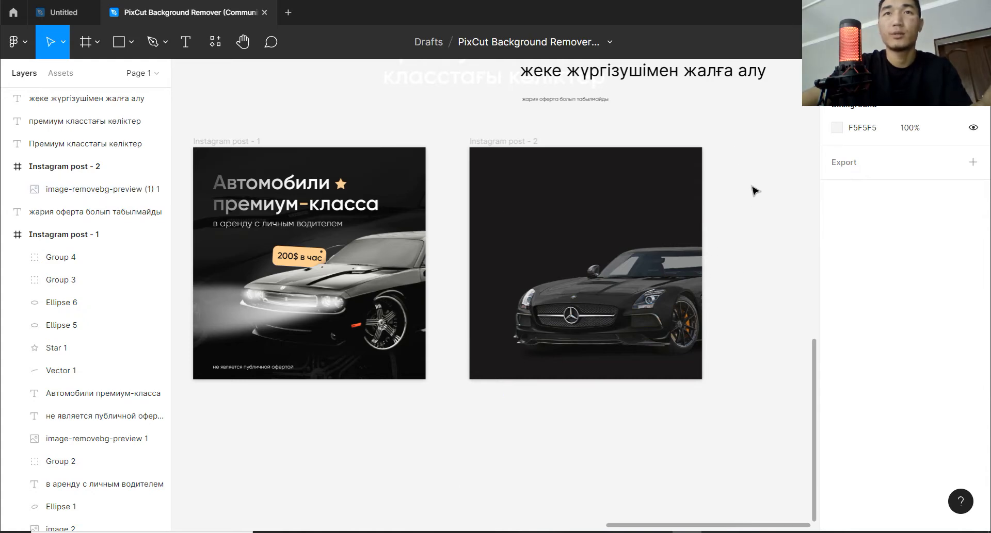
key("ctrl+v")
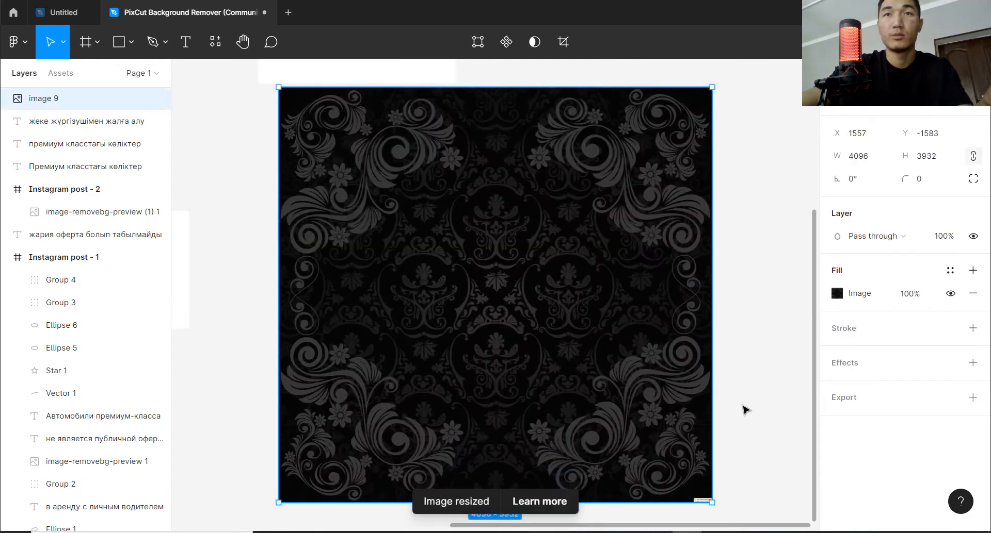
left_click(744, 406)
Scale the pasted damask pattern image down to 1775 × 1704.
scroll(743, 406, "down", 1)
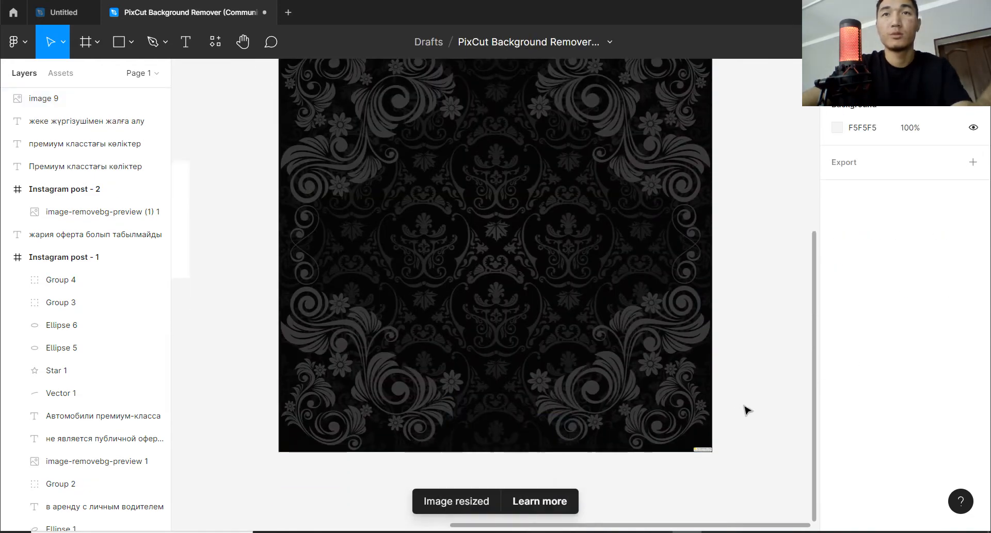
scroll(744, 406, "down", 2)
key("space")
scroll(663, 359, "up", 3)
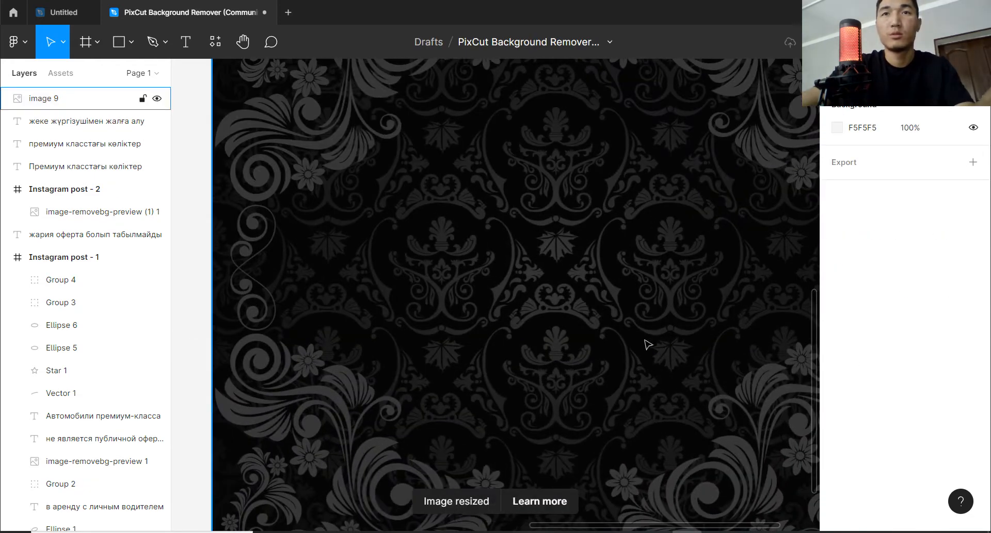
left_click(664, 324)
scroll(666, 325, "down", 3)
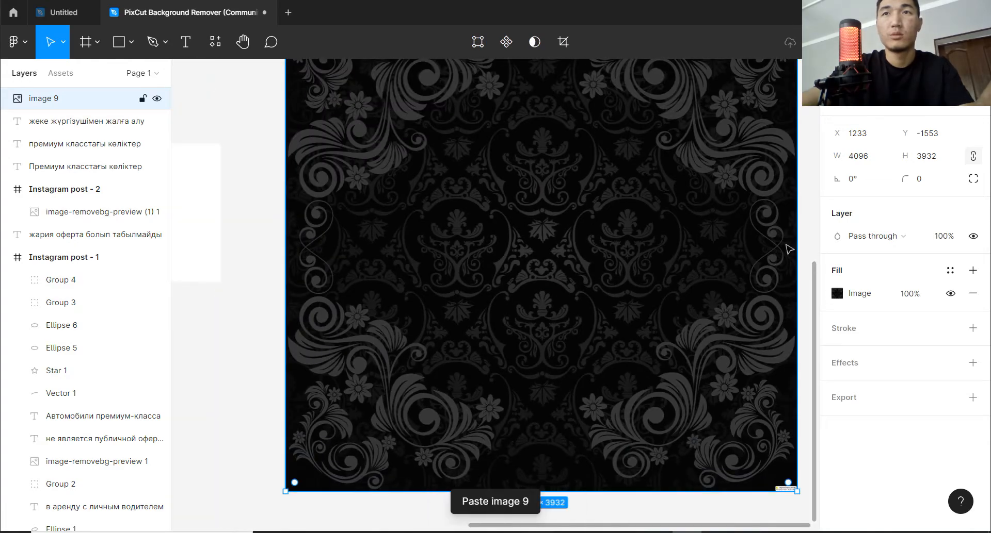
left_click_drag(797, 239, 380, 252)
key("space")
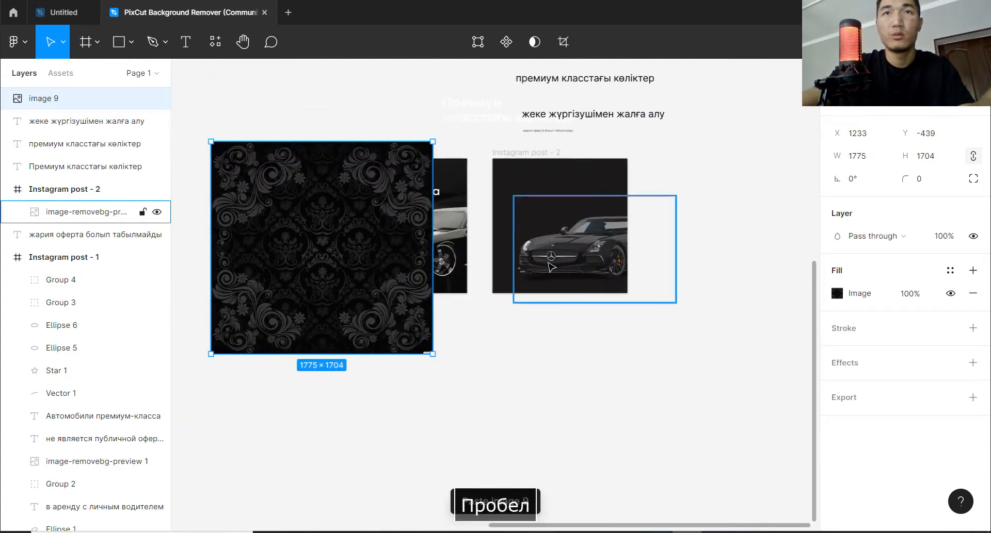
Move the damask pattern over the Instagram post - 2 frame and scale it down to 1200 × 1152.
scroll(548, 263, "up", 3)
key("space")
left_click_drag(374, 151, 372, 210)
left_click_drag(296, 301, 694, 278)
left_click_drag(762, 273, 650, 271)
left_click_drag(577, 276, 617, 269)
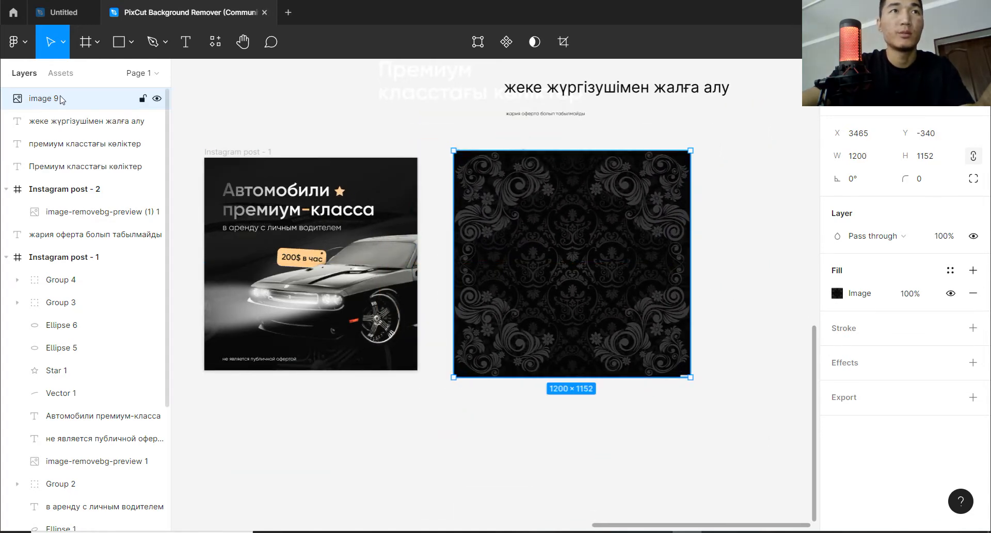
Nest the damask pattern layer inside the Instagram post - 2 frame, above the car image.
left_click_drag(79, 138, 80, 212)
left_click(102, 166)
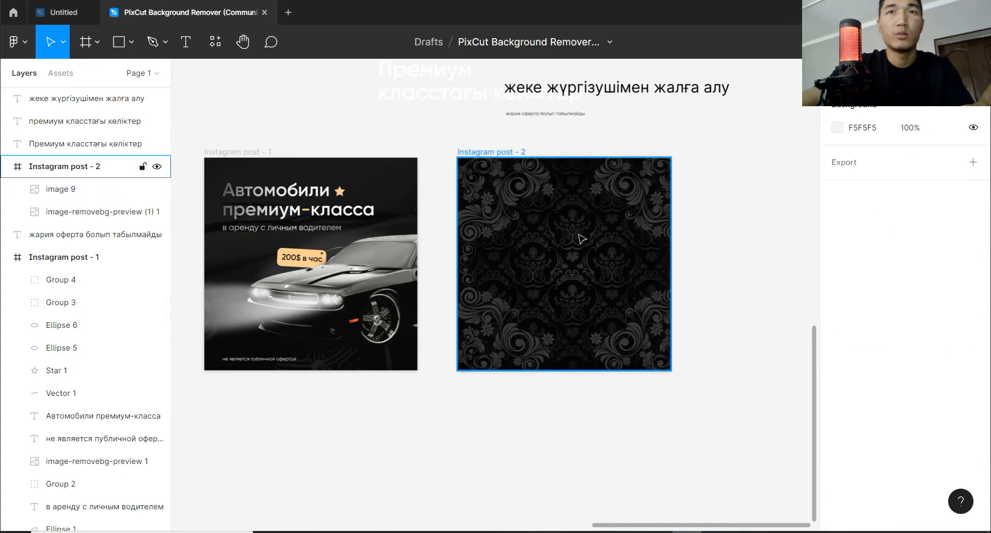
left_click(98, 191)
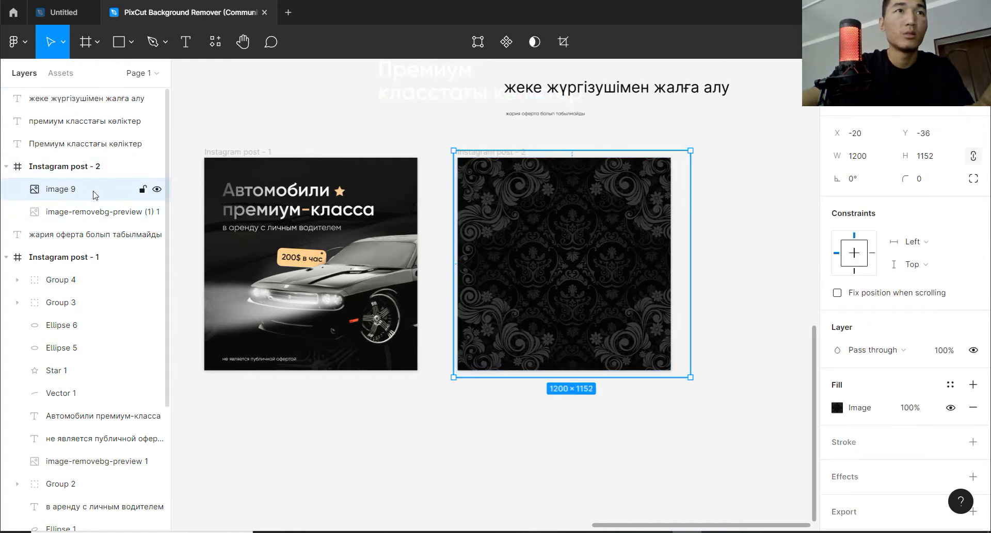
Try the pattern layer outside the Instagram post - 2 frame, first beneath it and finally directly above it in the stacking order.
left_click_drag(94, 195, 92, 247)
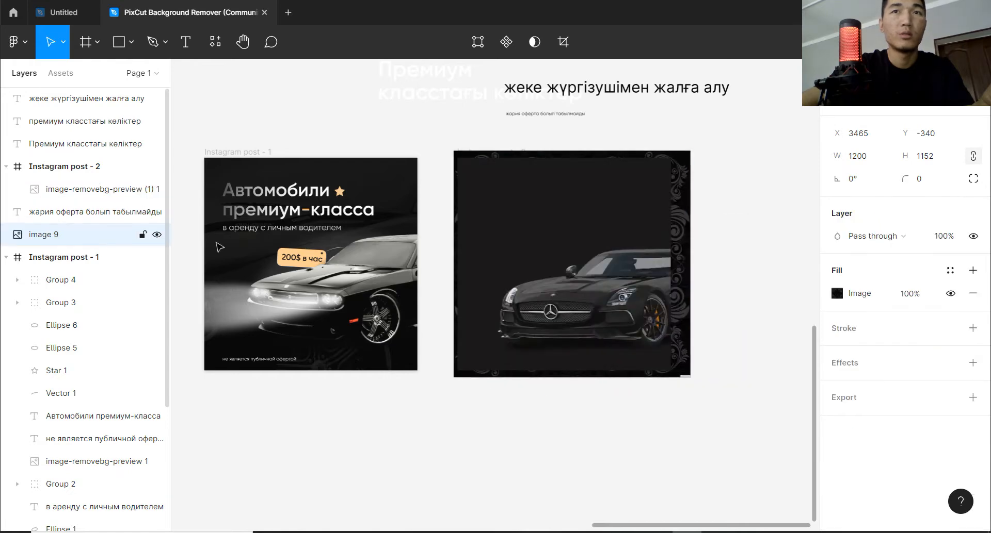
left_click(722, 219)
left_click(111, 235)
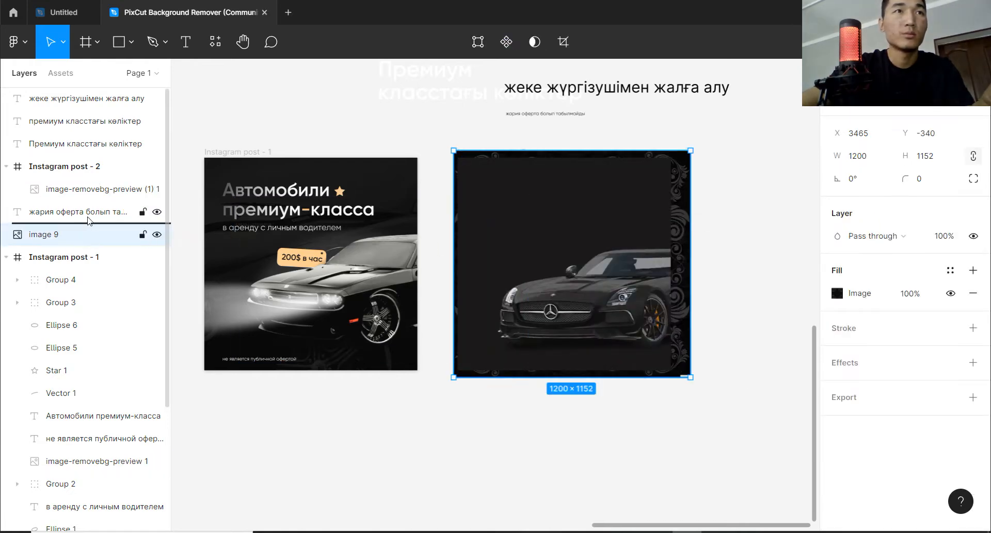
left_click_drag(89, 211, 89, 209)
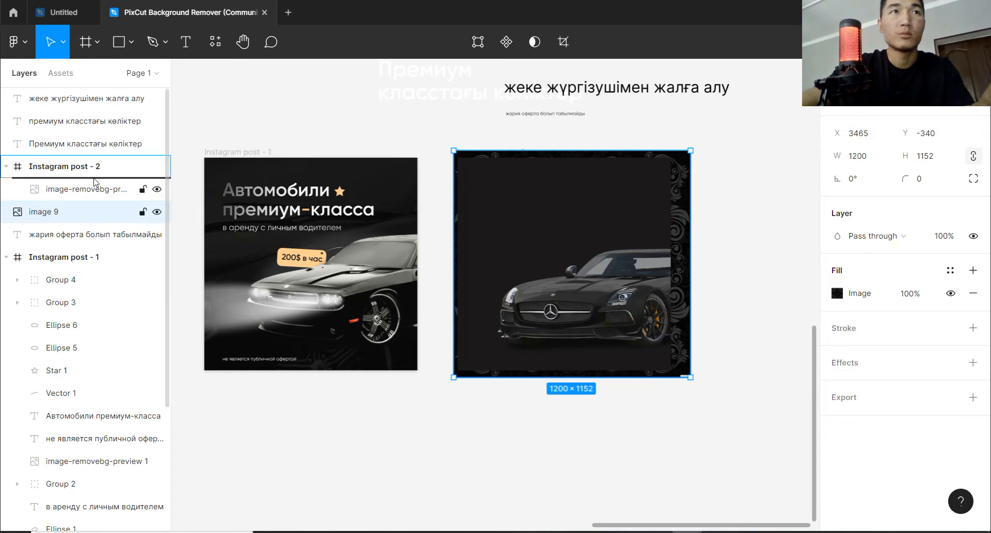
left_click_drag(96, 183, 95, 162)
key("space")
left_click_drag(527, 177, 522, 225)
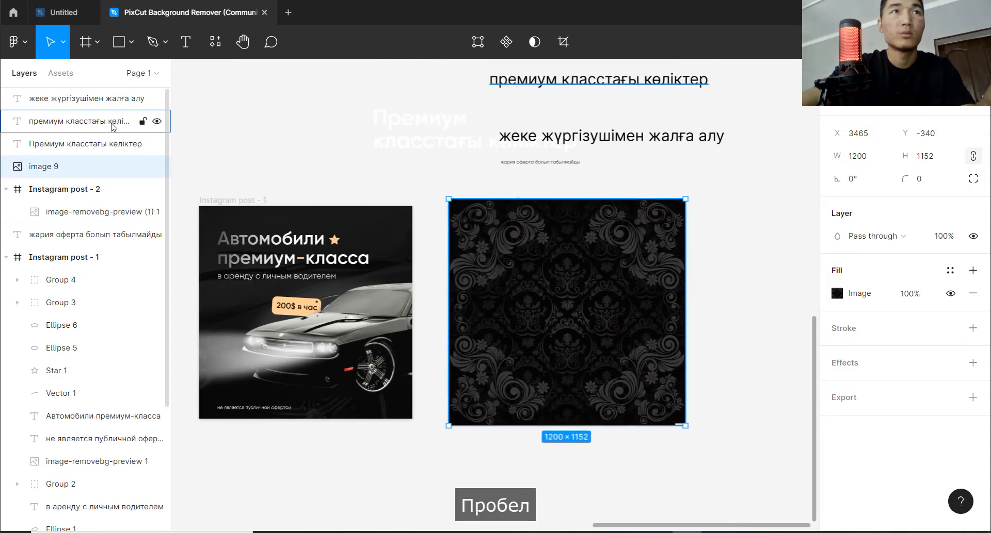
Scale the damask pattern down to 827 × 794 and position it within the upper-left area of the Instagram post - 2 frame.
mouse_move(527, 277)
left_mouse_down()
mouse_move(630, 342)
mouse_move(506, 261)
mouse_move(523, 285)
left_mouse_up()
left_click_drag(680, 282, 539, 274)
left_click(723, 258)
left_click(568, 302)
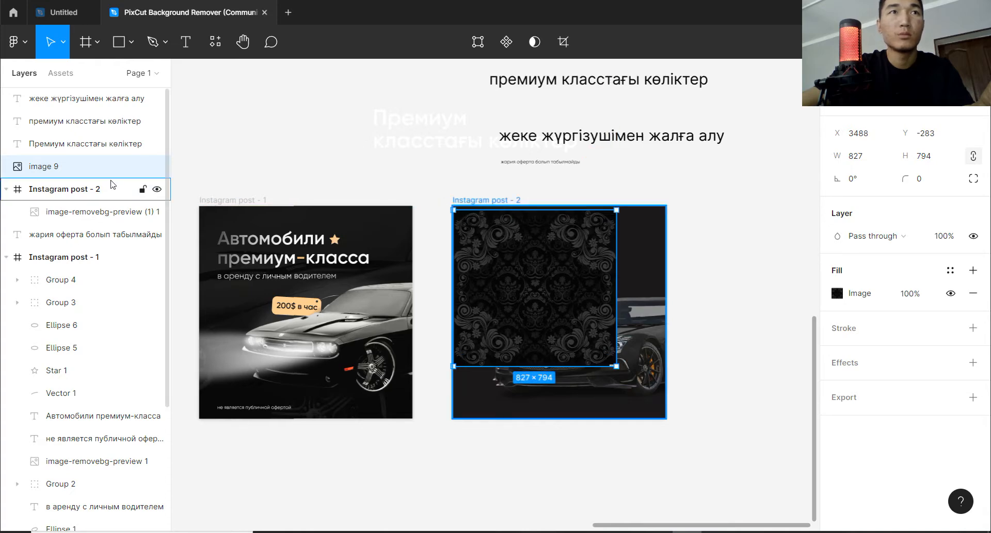
Bring the 827 × 794 damask pattern into the Instagram post - 2 frame as its topmost layer and deselect it.
left_click_drag(89, 203, 89, 205)
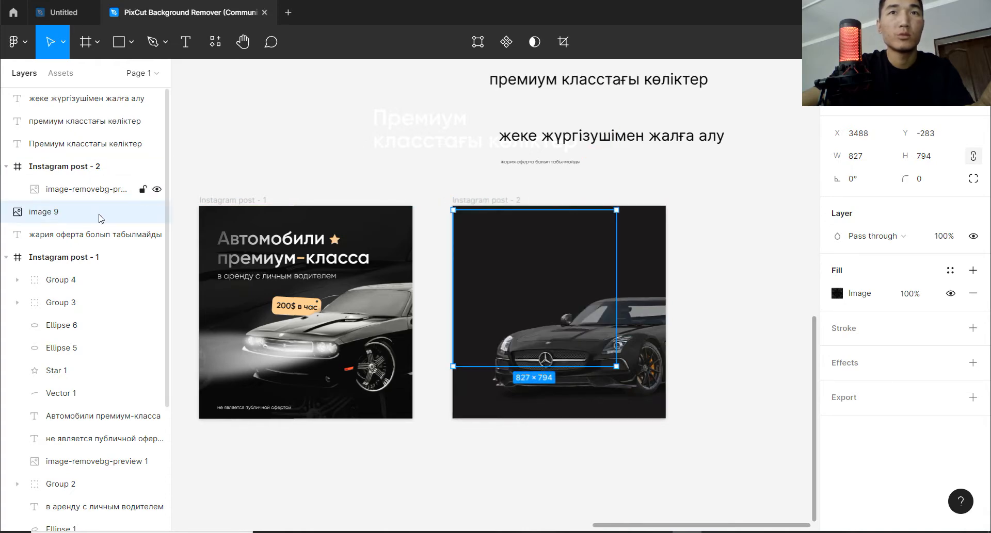
left_click(710, 212)
left_click(106, 192)
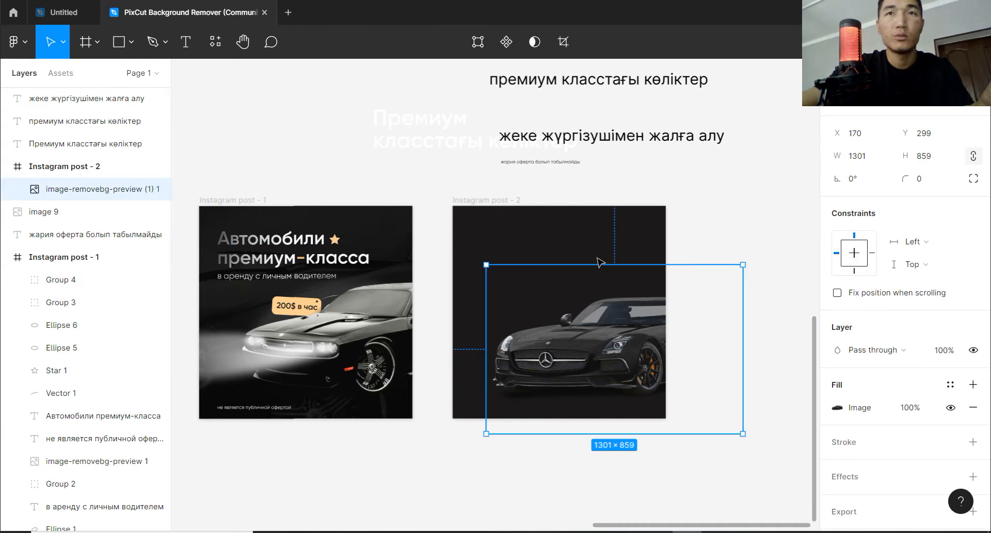
left_click(86, 212)
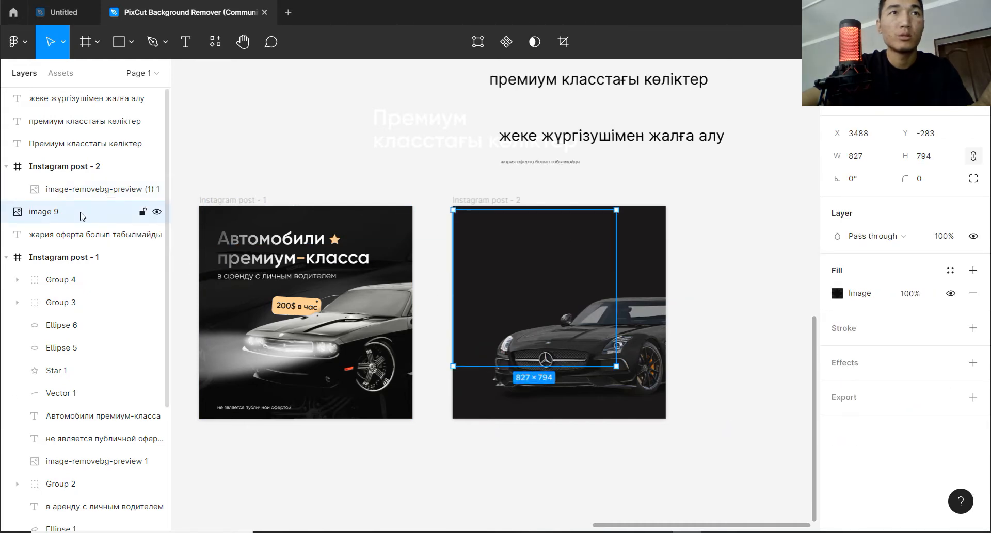
left_click_drag(85, 212, 85, 181)
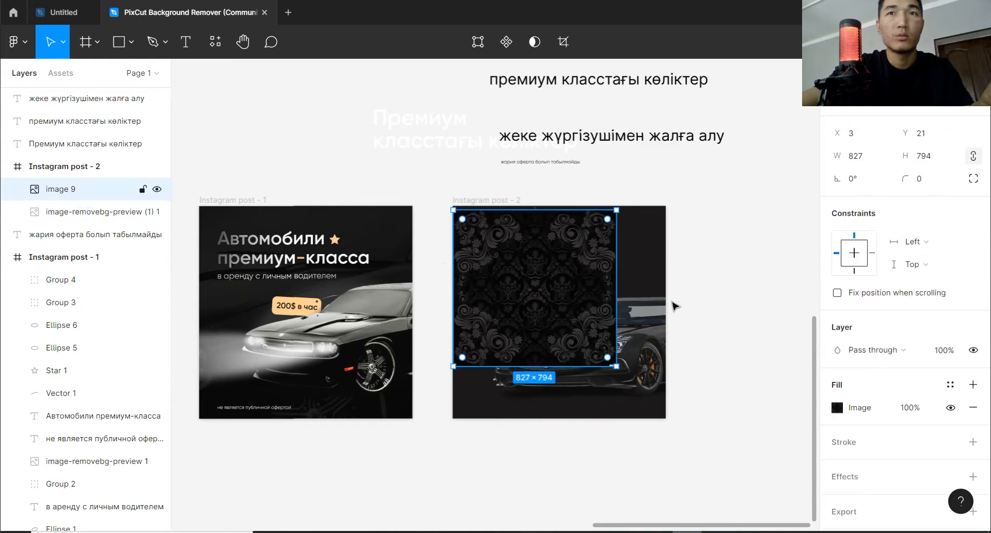
left_click(674, 307)
Enlarge the damask pattern proportionally to 1125 × 1080 so it covers the whole frame.
left_click(570, 297)
left_click_drag(616, 296, 617, 341)
left_click_drag(557, 215, 556, 204)
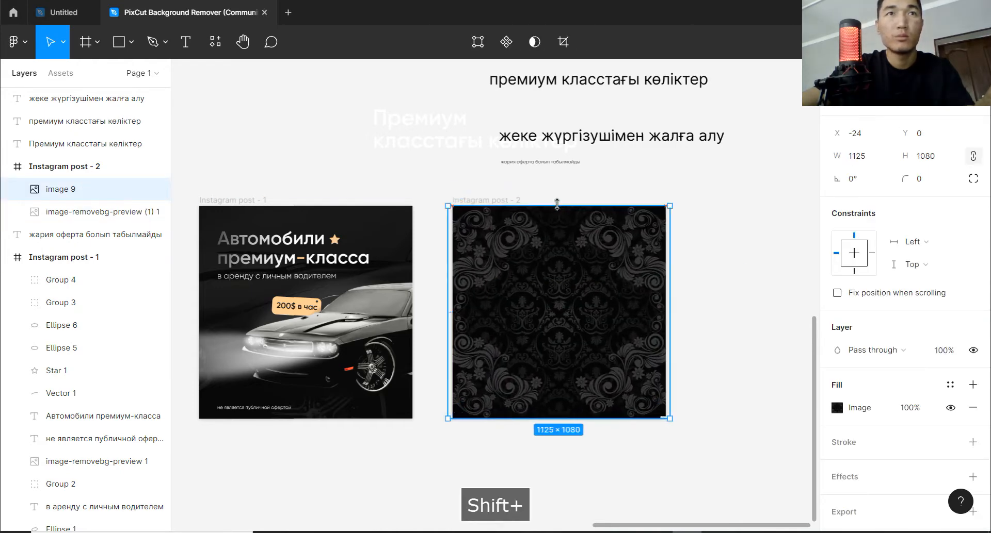
left_click(491, 192)
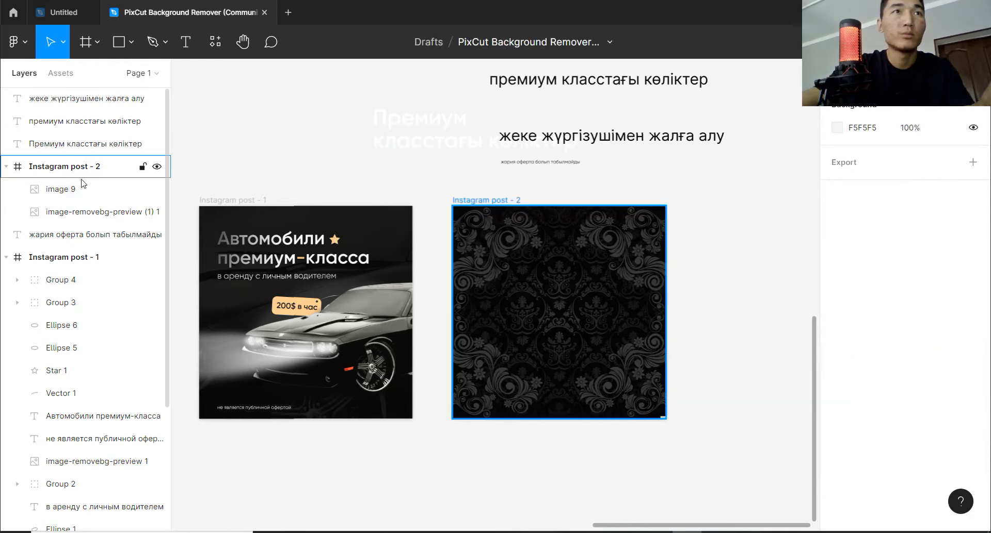
Reorder the car image above the damask pattern inside the Instagram post - 2 frame.
left_click(82, 207)
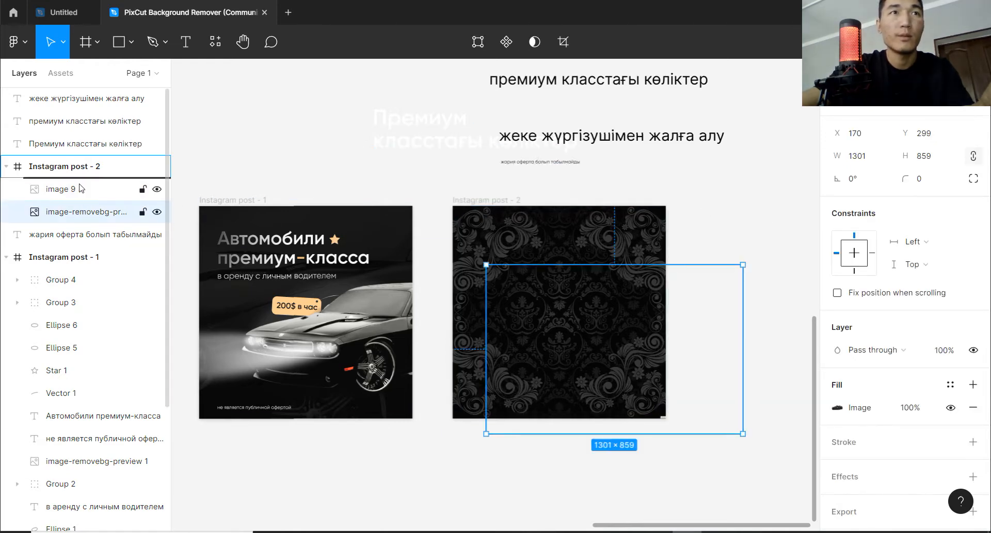
left_click_drag(81, 188, 80, 190)
key("Escape")
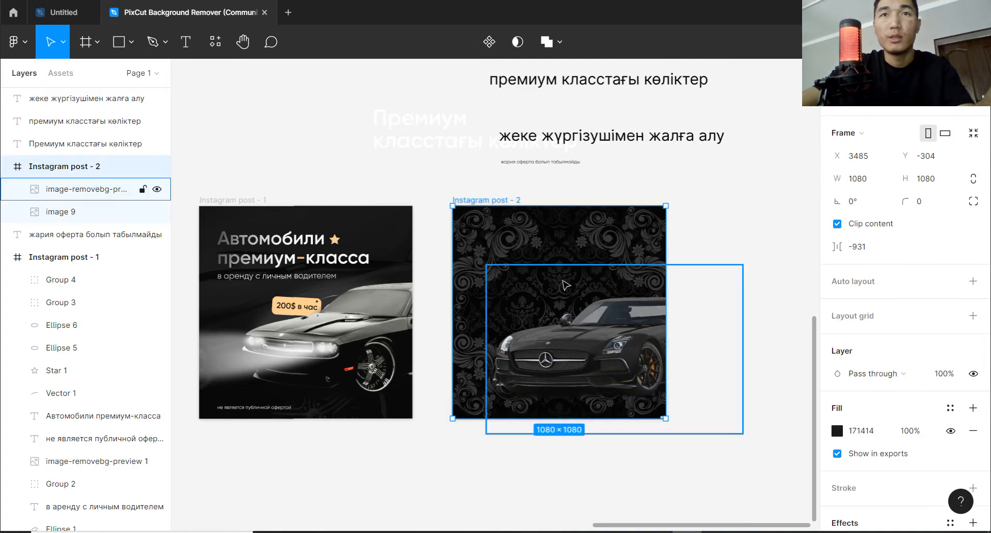
scroll(566, 309, "up", 2)
scroll(566, 369, "up", 3)
left_click_drag(613, 435, 597, 207)
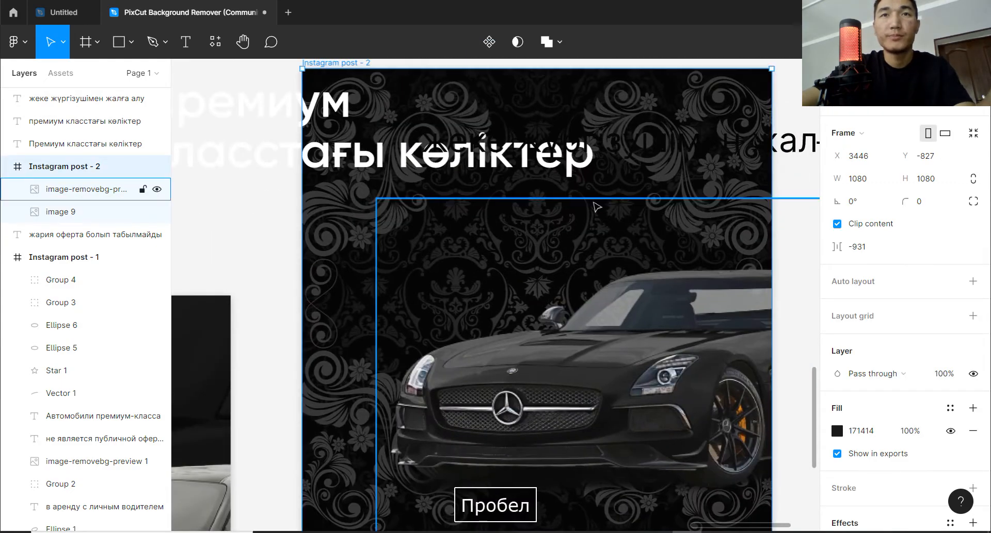
key("ctrl+z")
Darken the damask pattern by lowering the exposure of its image fill to about halfway below neutral.
left_click_drag(627, 323, 607, 131)
scroll(618, 194, "down", 1)
left_click_drag(565, 164, 581, 212)
left_click(561, 193)
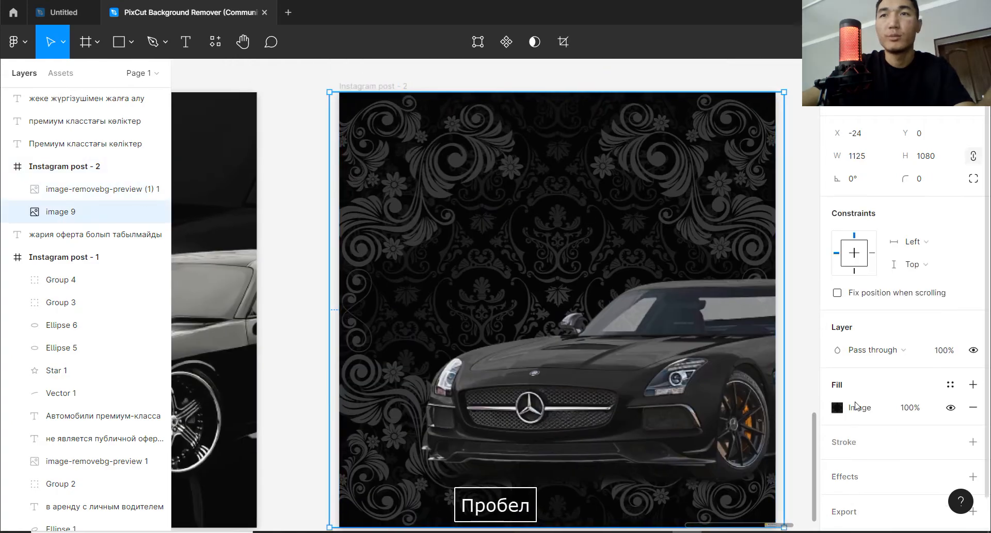
left_click(838, 408)
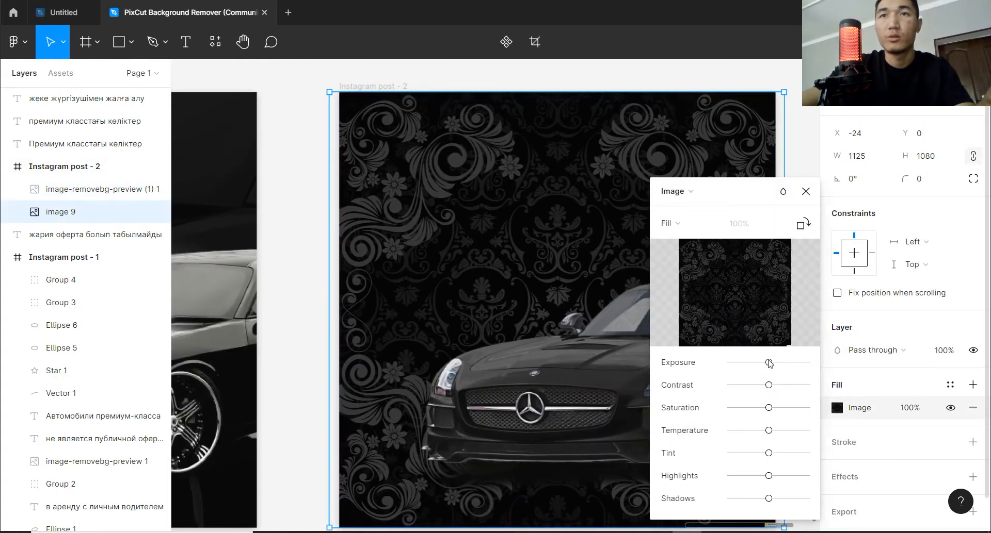
left_click_drag(769, 364, 754, 364)
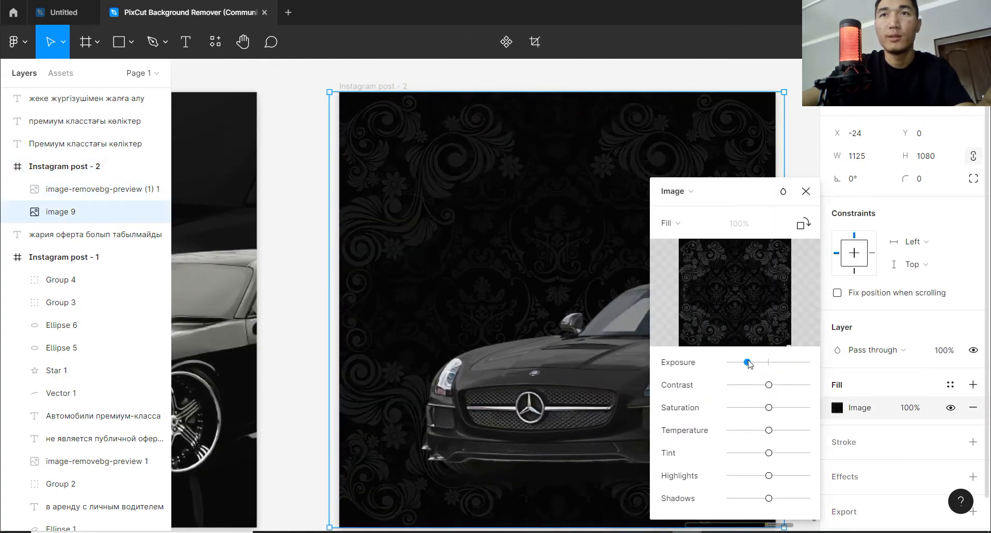
left_click(806, 191)
Add a layer blur effect of 7 to the damask pattern and deselect it.
scroll(892, 392, "down", 1)
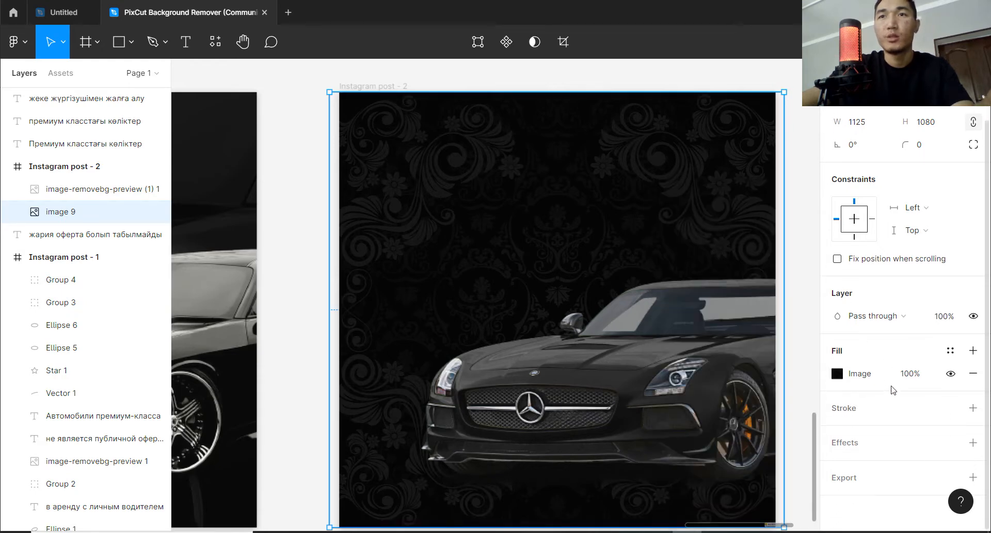
left_click(856, 445)
left_click(871, 467)
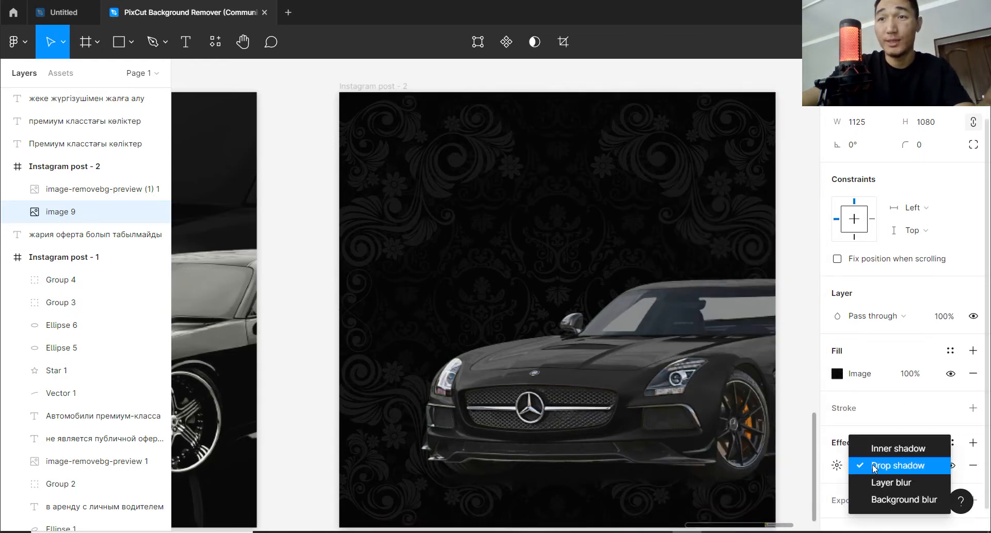
left_click(859, 479)
left_click(843, 466)
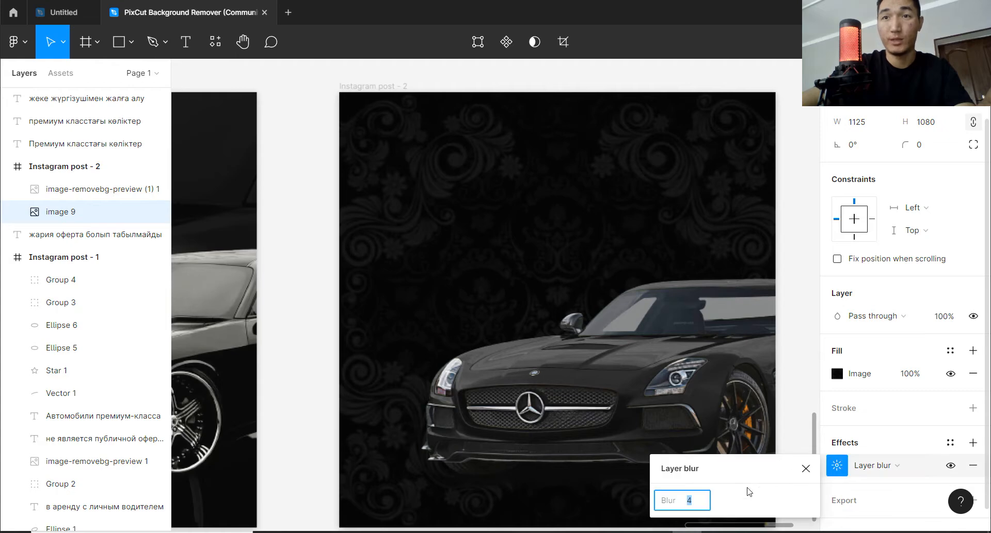
left_click_drag(674, 500, 722, 501)
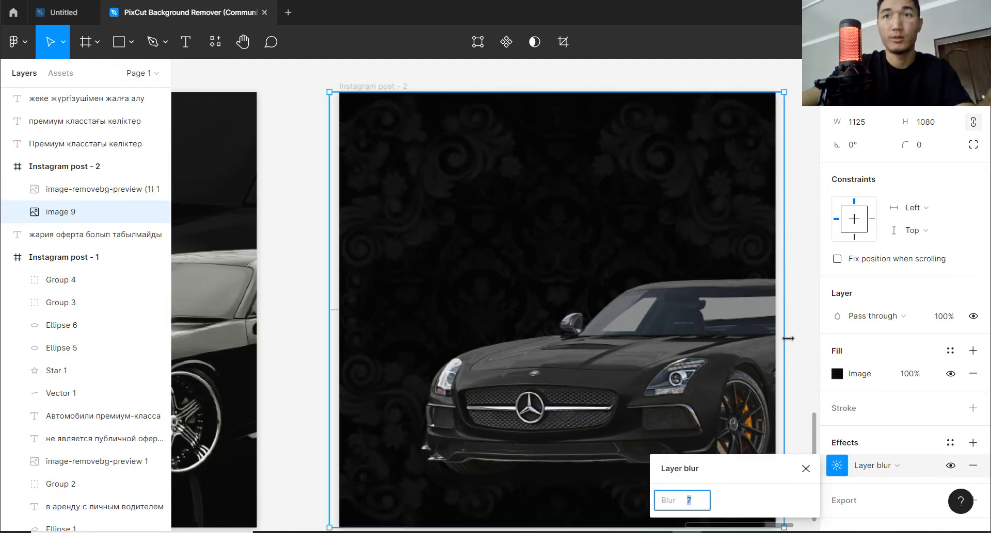
left_click(815, 334)
Shift the car image slightly down and left to X 163, Y 322 within its frame.
scroll(816, 334, "down", 5)
key("space")
left_click_drag(785, 336, 708, 335)
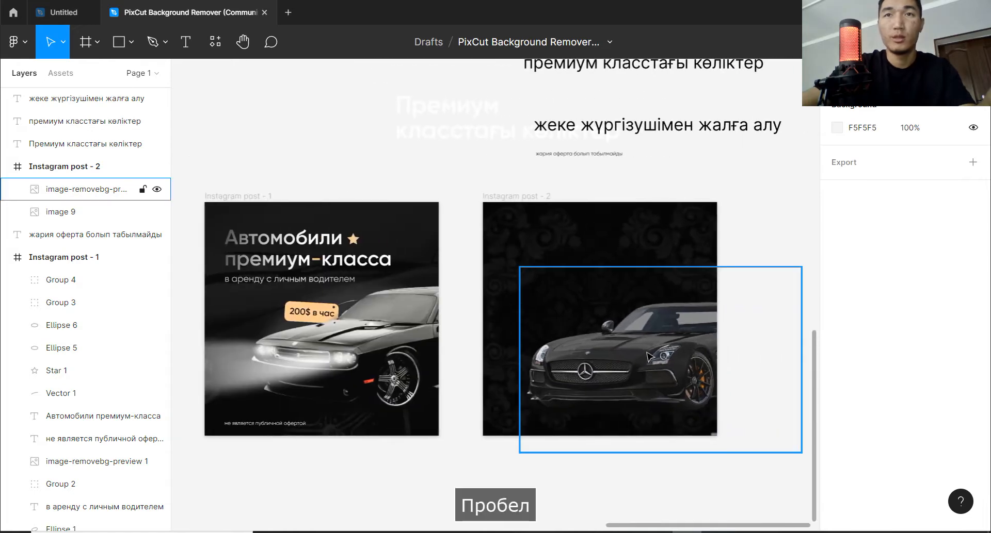
left_click(649, 363)
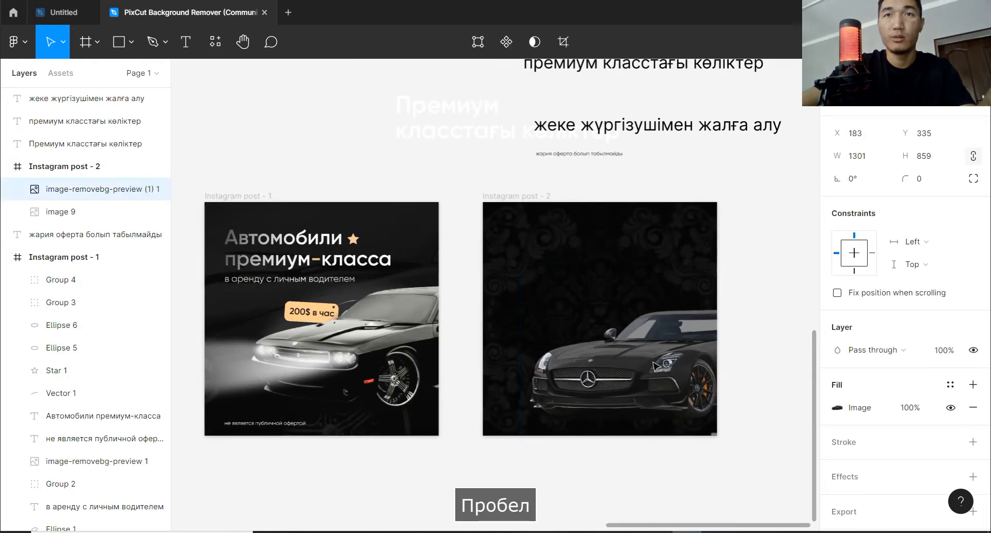
left_click(759, 217)
Move the white heading "Премиум класстағы көліктер" into the Instagram post - 2 frame, above the car.
key("space")
left_click_drag(611, 179, 584, 209)
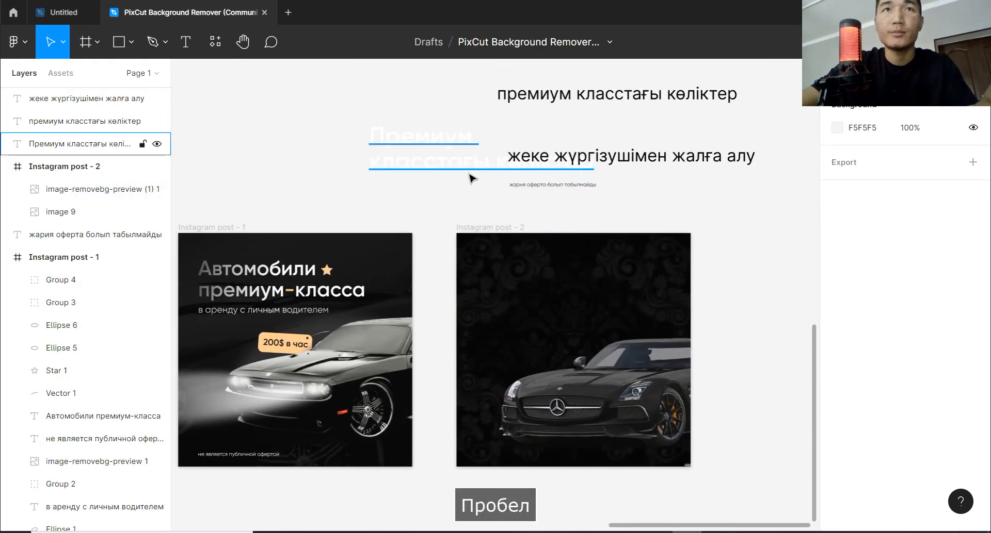
left_click_drag(446, 147, 545, 281)
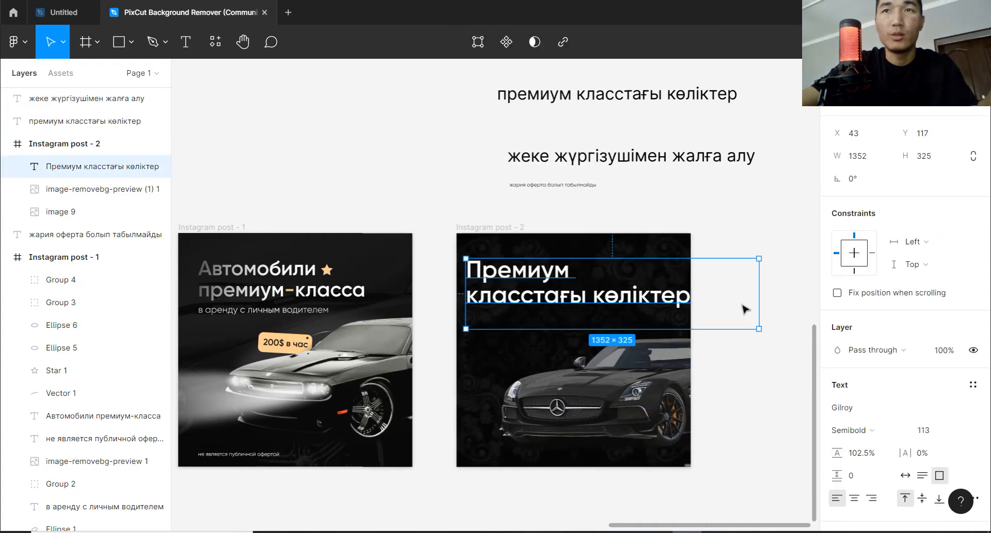
Reduce the heading's font size to 92 and position it at X 97, Y 120 in the frame.
left_click_drag(923, 430, 894, 430, "alt")
left_click_drag(558, 297, 585, 286)
key("Escape")
scroll(567, 305, "up", 2, "ctrl")
key("space")
left_click(571, 244)
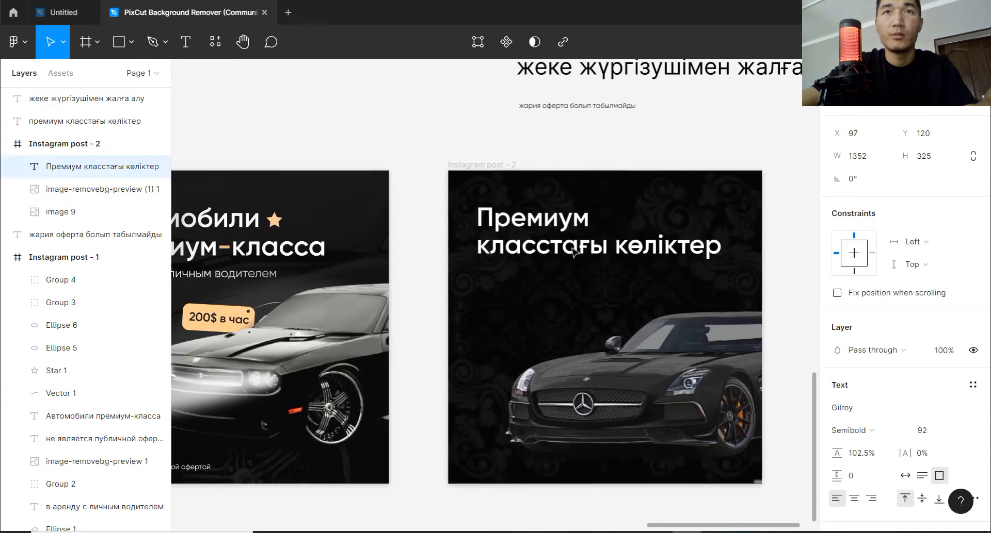
Place a copy of "жеке жүргізушімен жалға алу" below the heading and shrink the heading's text box to 983 × 202.
scroll(602, 272, "down", 2, "ctrl")
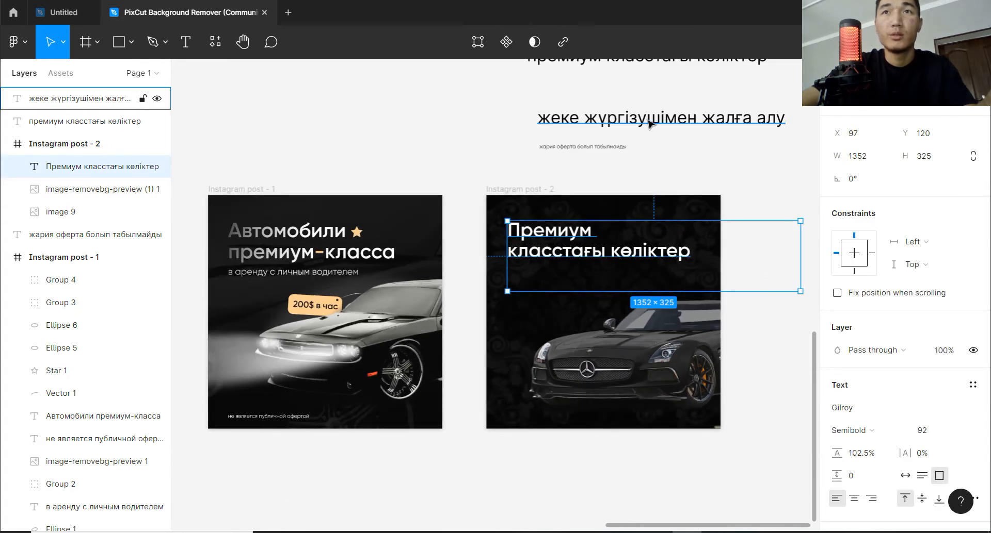
left_click_drag(652, 122, 636, 268)
left_click(600, 258)
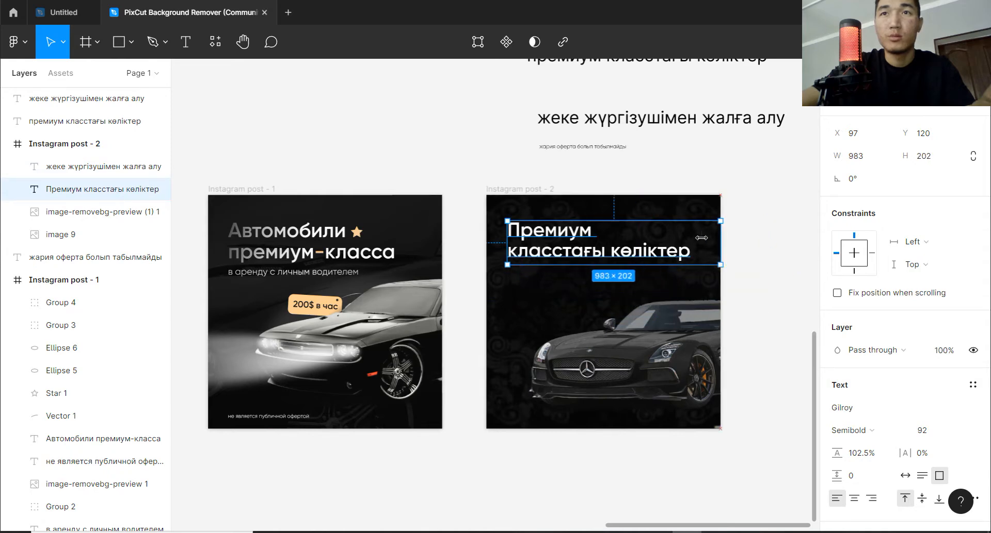
left_click(744, 251)
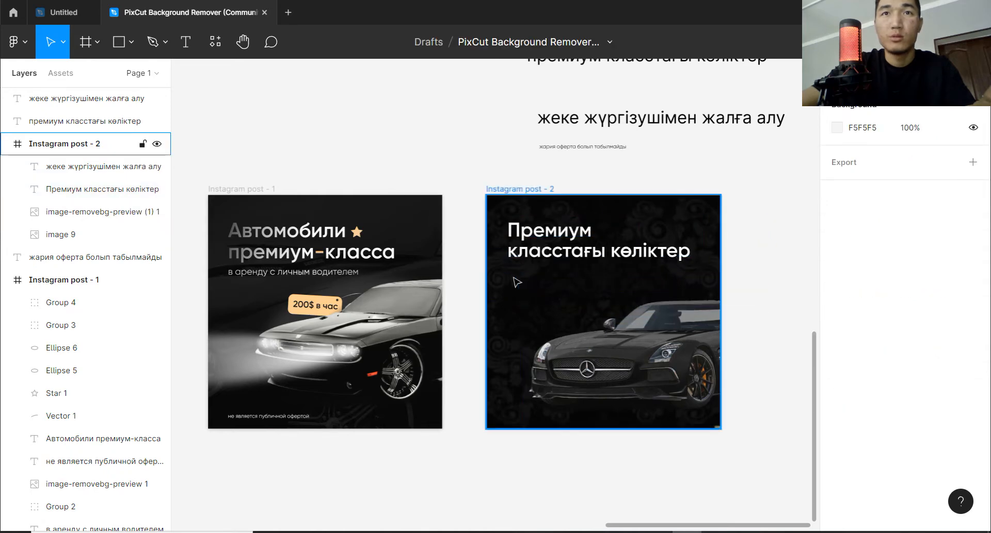
Move the copied subtitle "жеке жүргізушімен жалға алу" up to Y 368, closer to the heading.
left_click(124, 166)
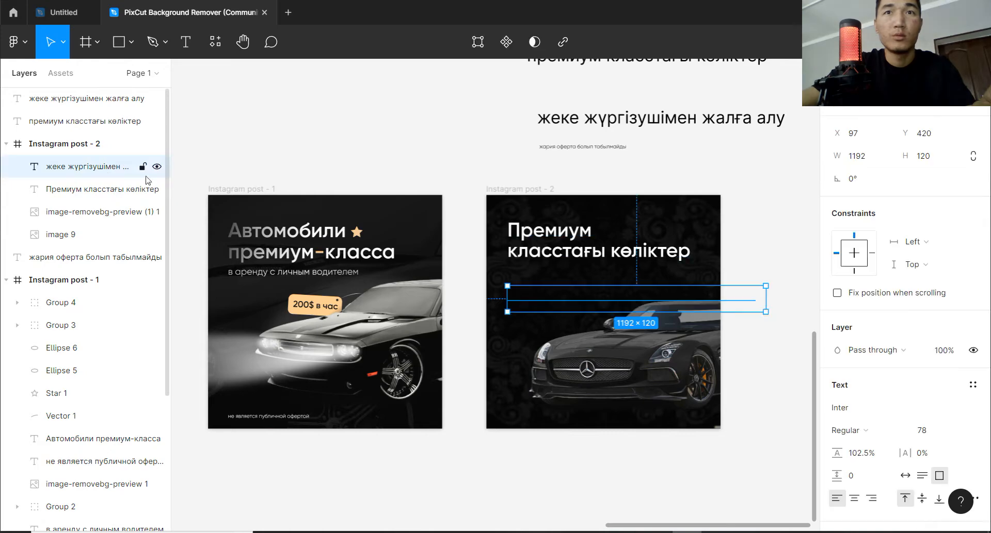
left_click_drag(608, 289, 608, 289)
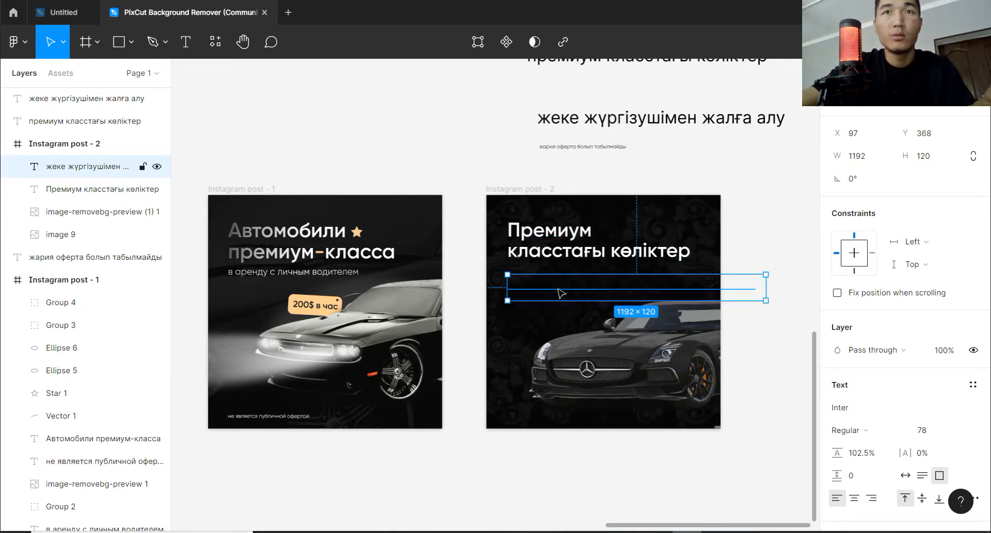
scroll(867, 412, "down", 2)
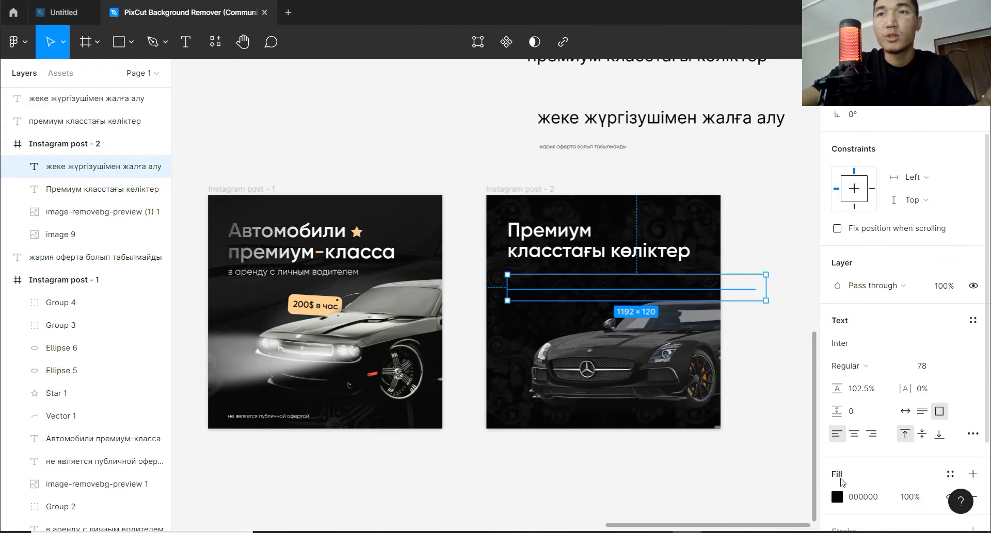
Change the fill of the subtitle "жеке жүргізушімен жалға алу" in the second post to white, FFFFFF.
left_click(837, 497)
left_click_drag(679, 233, 615, 159)
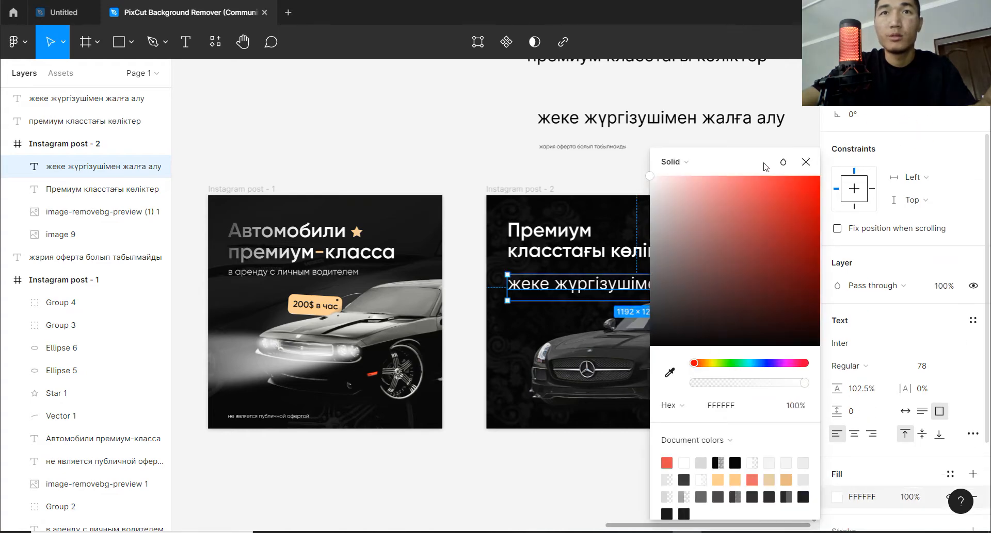
left_click(809, 138)
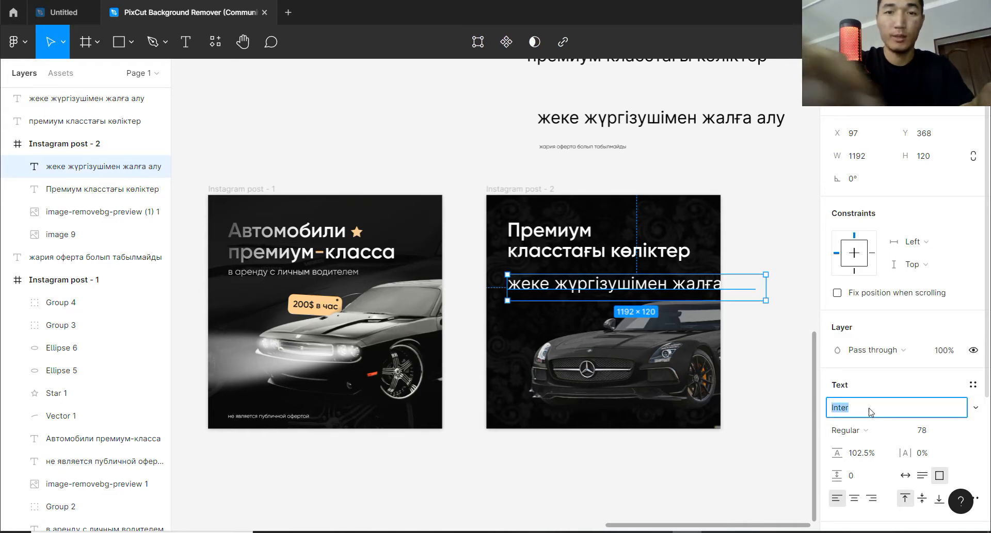
Set the font of the white subtitle "жеке жүргізушімен жалға алу" to Gilroy.
type("пшд")
key("BackSpace")
key("BackSpace")
key("BackSpace")
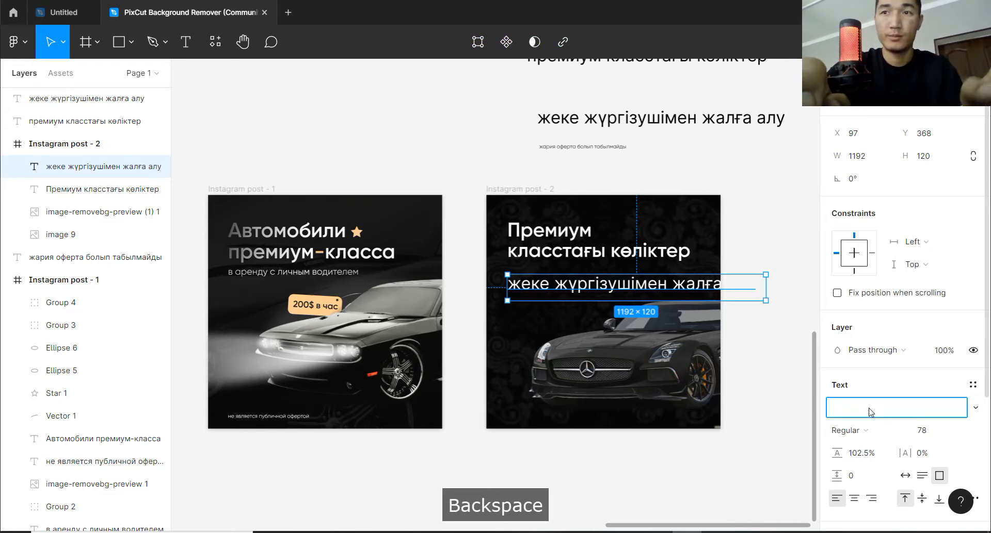
type("Gil")
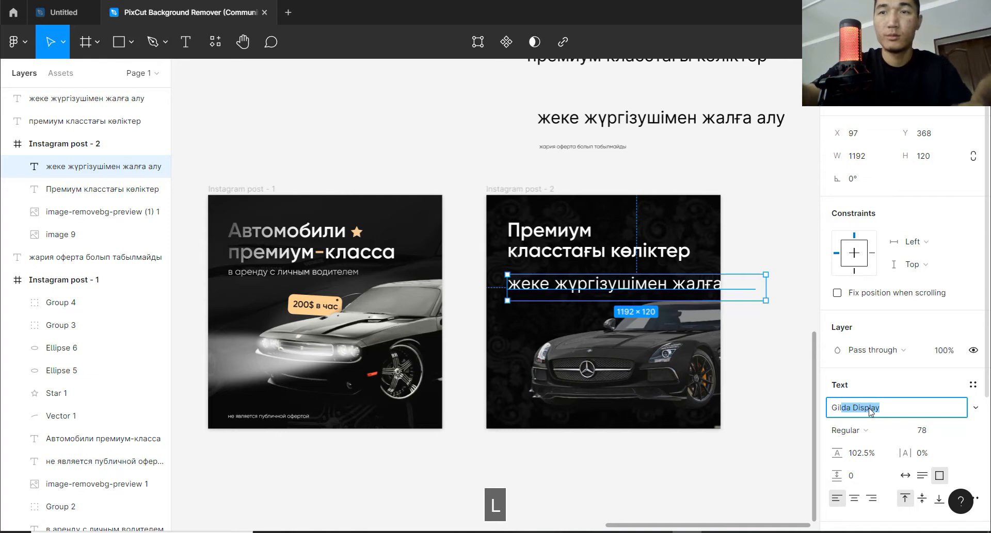
type("roy")
key("Return")
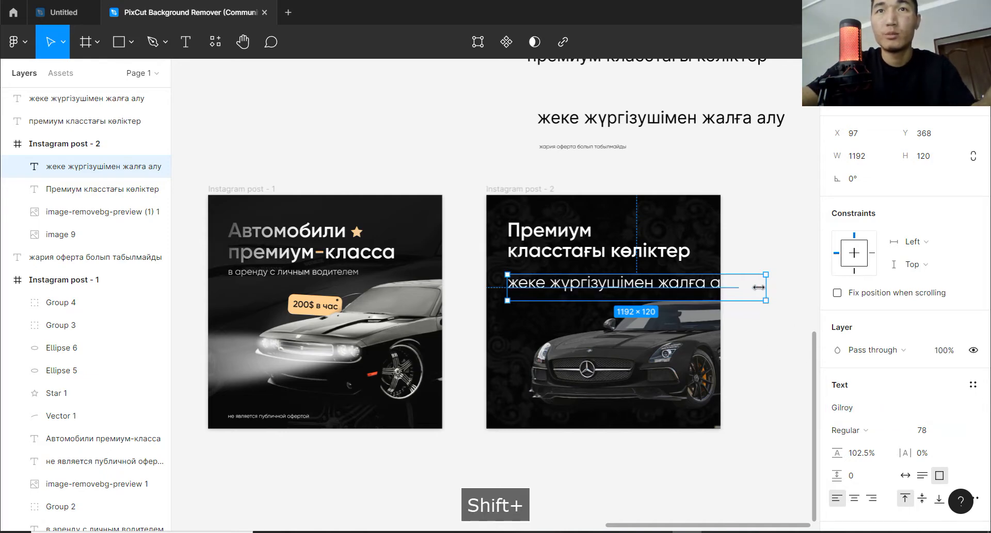
key("ctrl+z")
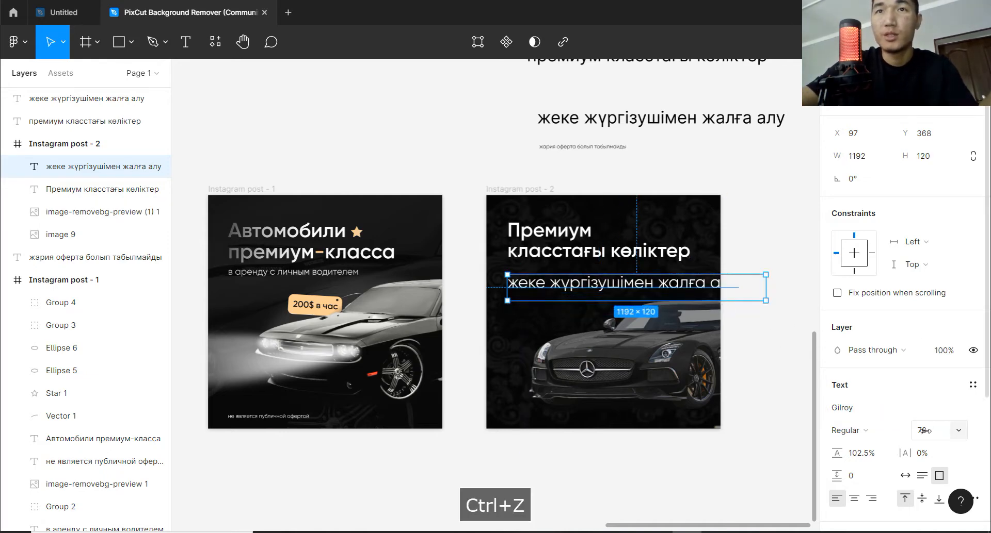
Reduce the subtitle's font size to 48 and move it slightly up, closer to the heading.
left_click_drag(924, 430, 897, 430)
scroll(664, 299, "up", 3)
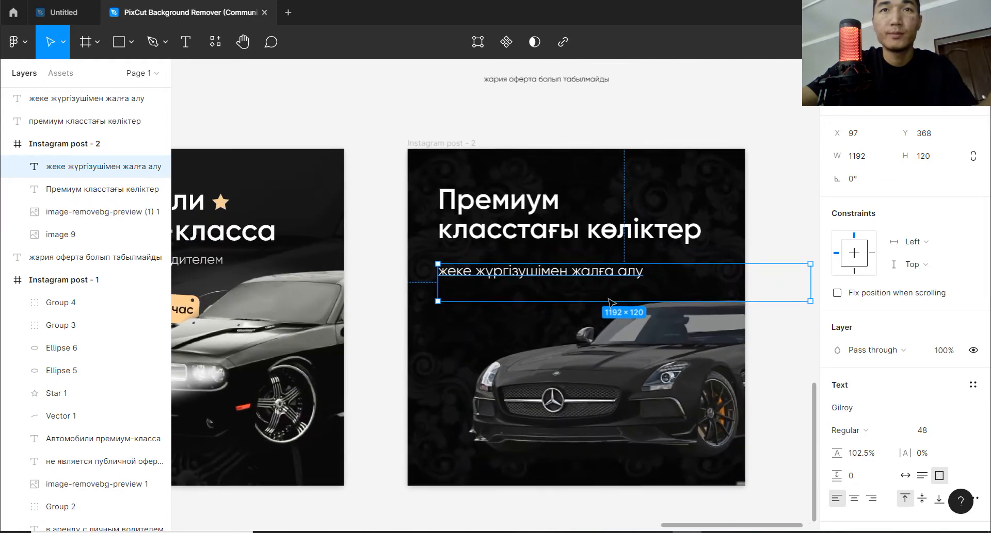
left_click_drag(554, 279, 551, 264)
left_click(799, 223)
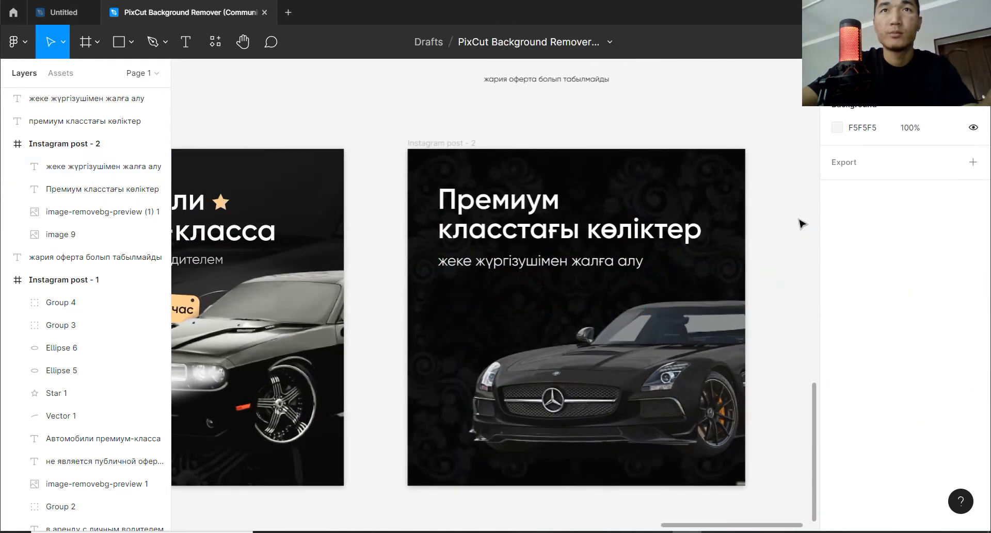
Recolor "жария оферта болып табылмайды" white and move it into the bottom of the Instagram post - 2 frame, at X 97, Y 1011.
scroll(776, 305, "down", 1)
left_click(594, 109)
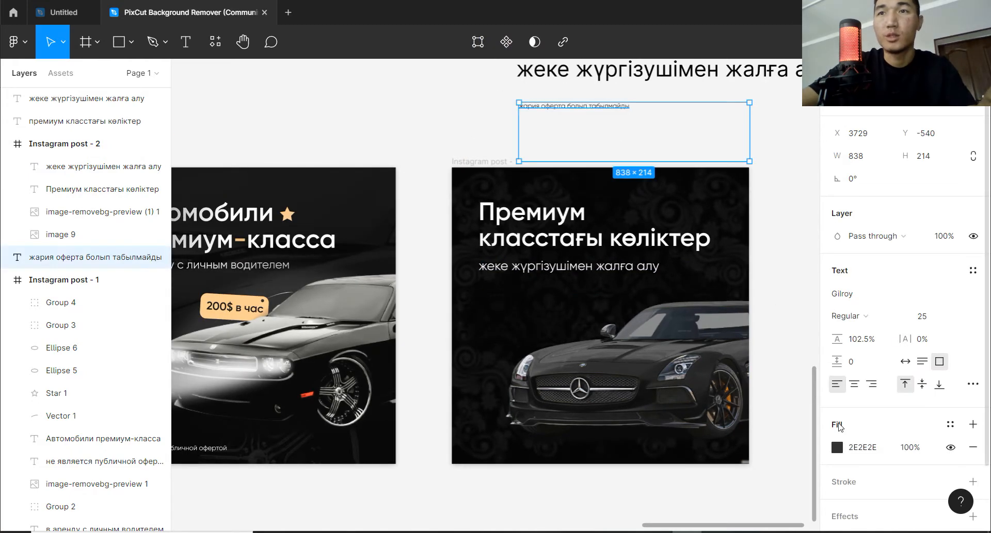
left_click(837, 448)
left_click_drag(677, 239, 648, 173)
left_click(692, 114)
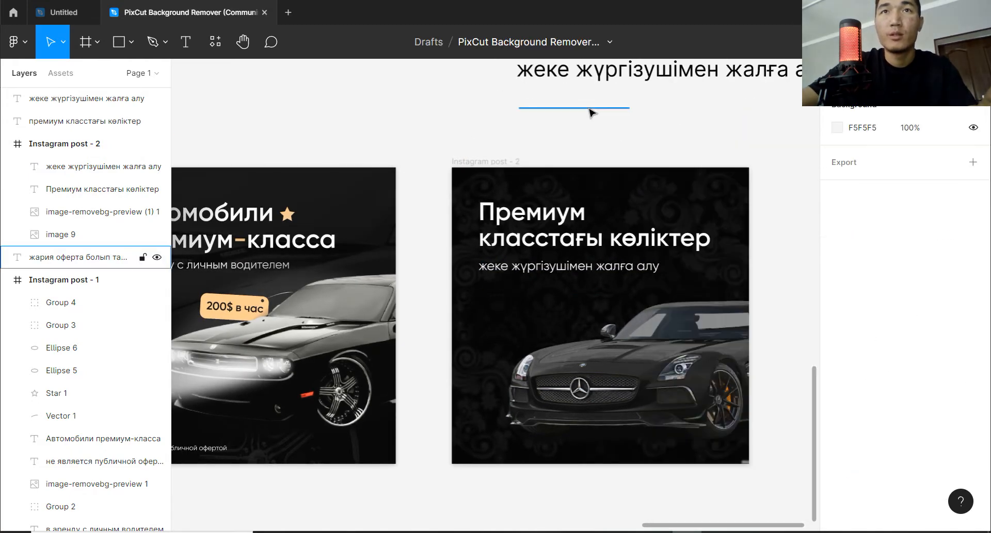
left_click_drag(588, 109, 551, 451)
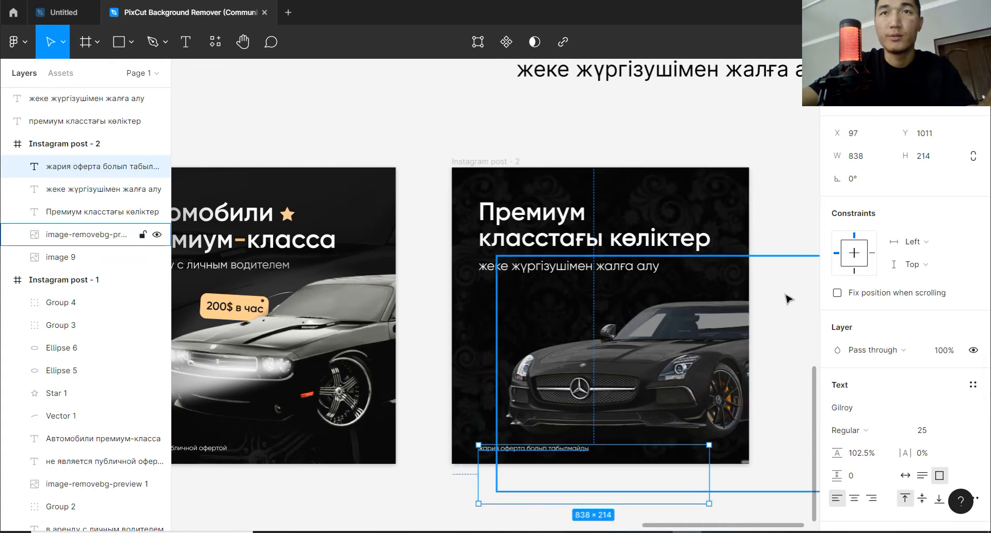
left_click(802, 227)
Move the heading "Премиум класстағы көліктер" up to Y 105 and the subtitle below it to Y 322.
left_click_drag(588, 237, 587, 234)
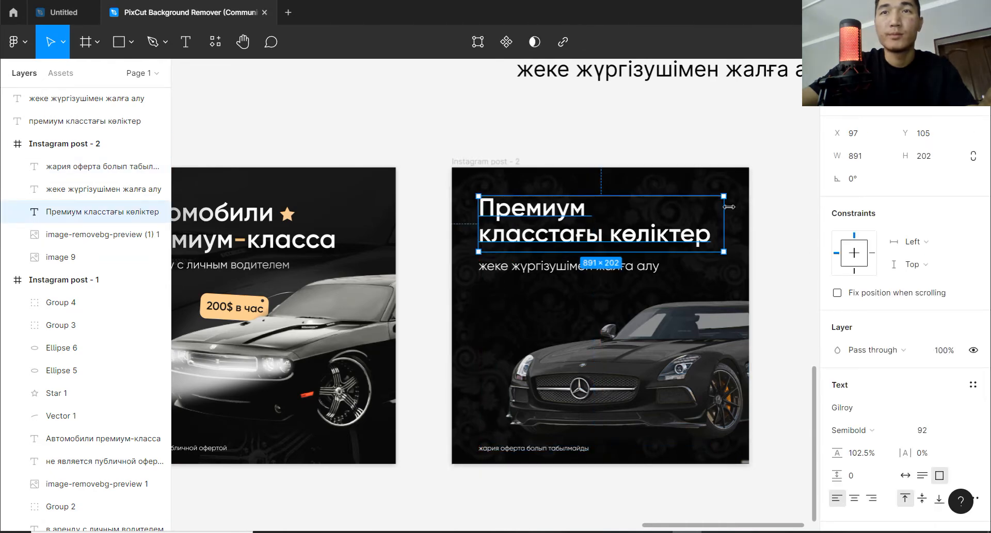
left_click(787, 195)
scroll(683, 232, "up", 1)
left_click(640, 178)
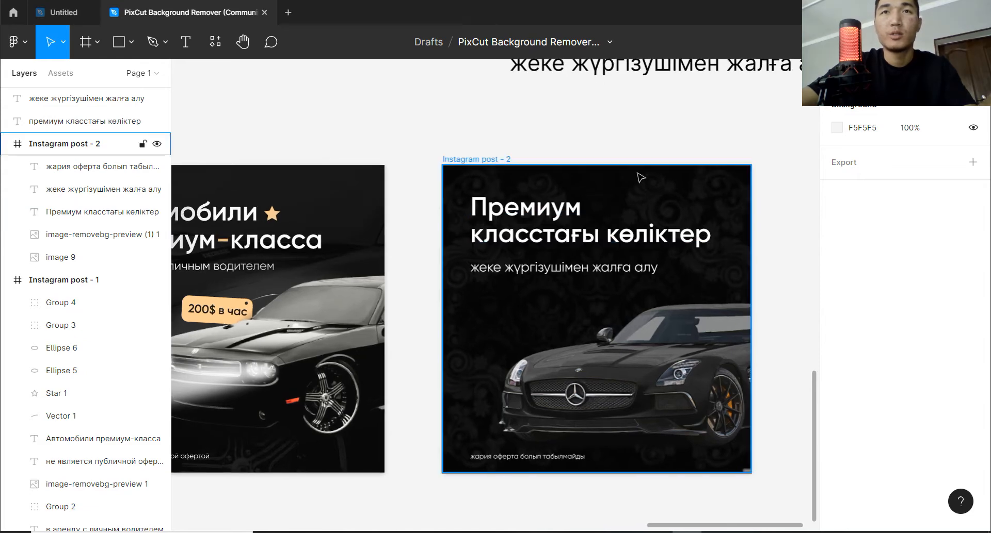
left_click(560, 269)
left_click_drag(560, 271, 560, 266)
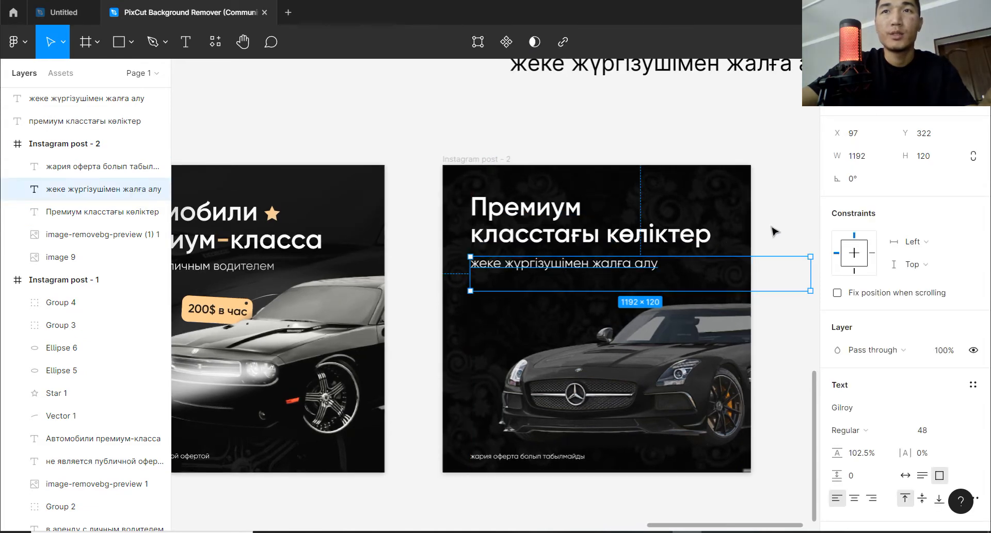
left_click(772, 227)
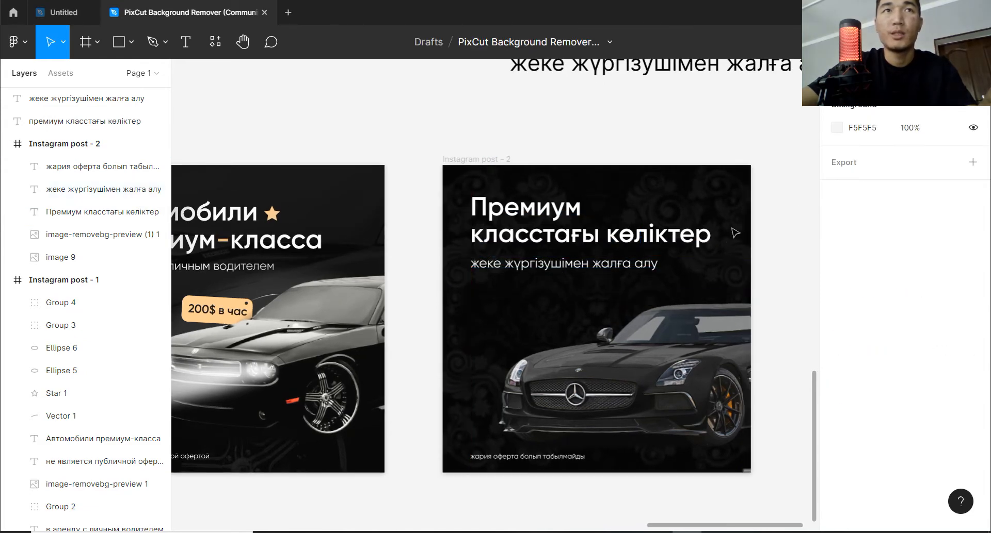
Draw a five-point star beside "Премиум", about 81 × 81 at X 515, Y 113, with a 50% inner ratio.
left_click(131, 42)
left_click(131, 163)
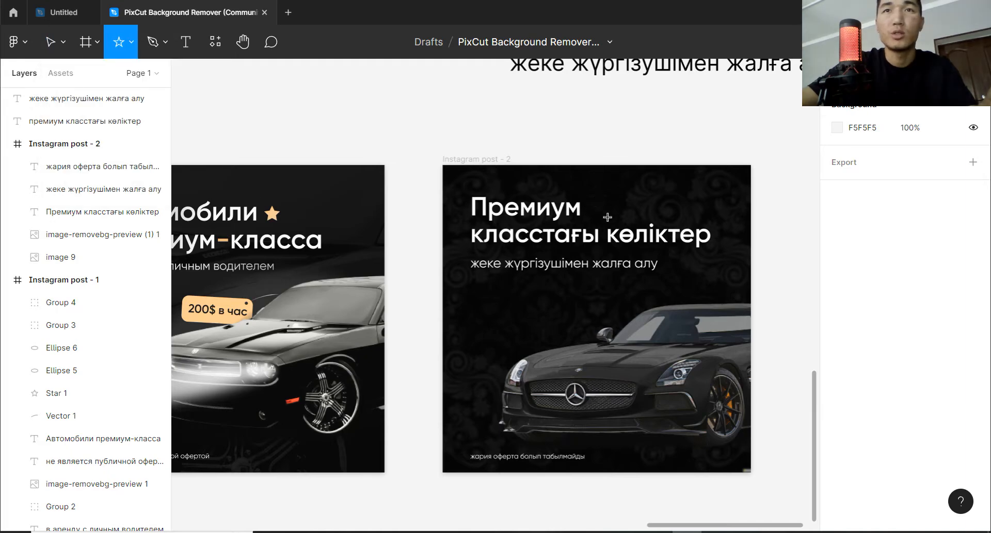
left_click_drag(596, 200, 622, 227)
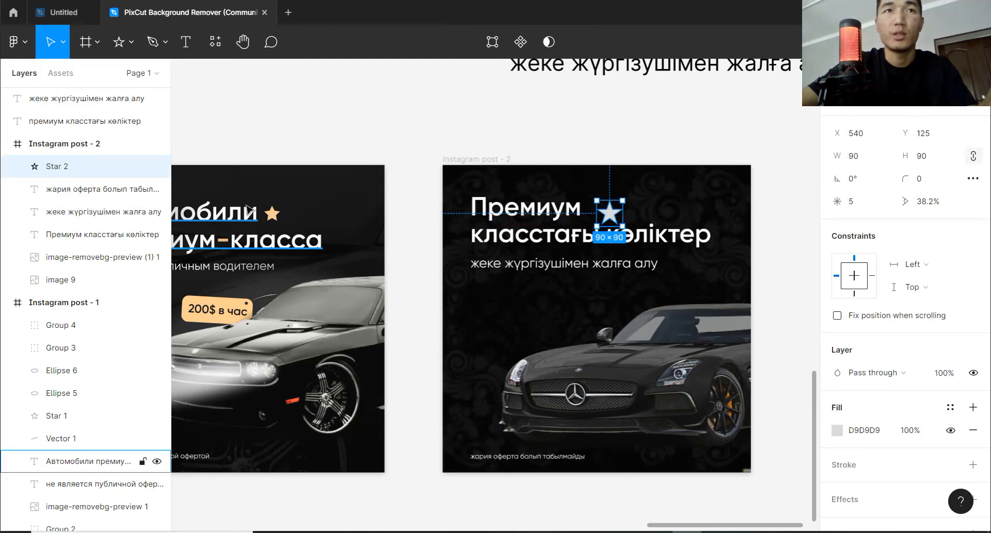
scroll(630, 227, "up", 3)
scroll(621, 349, "up", 5)
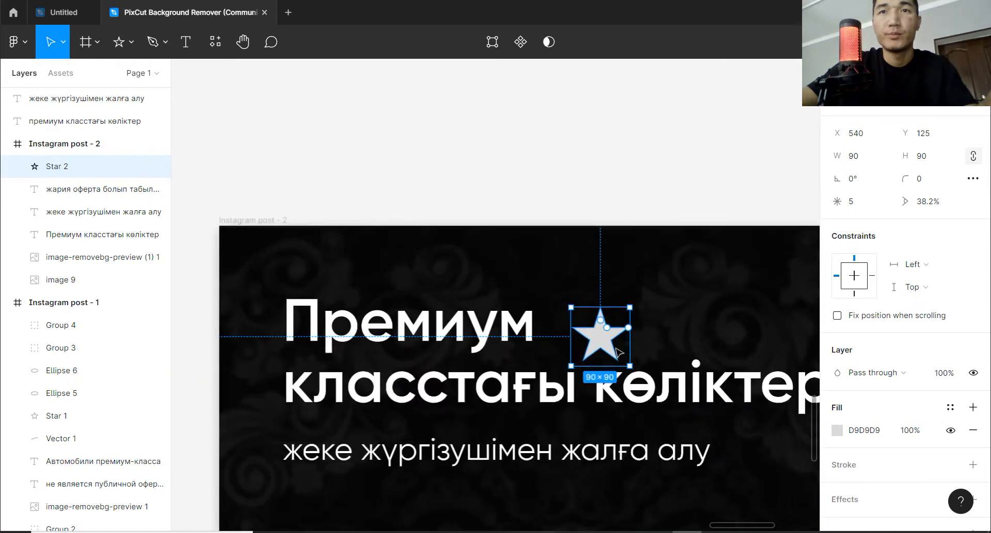
left_click_drag(603, 315, 650, 285)
scroll(566, 314, "down", 5)
key("space")
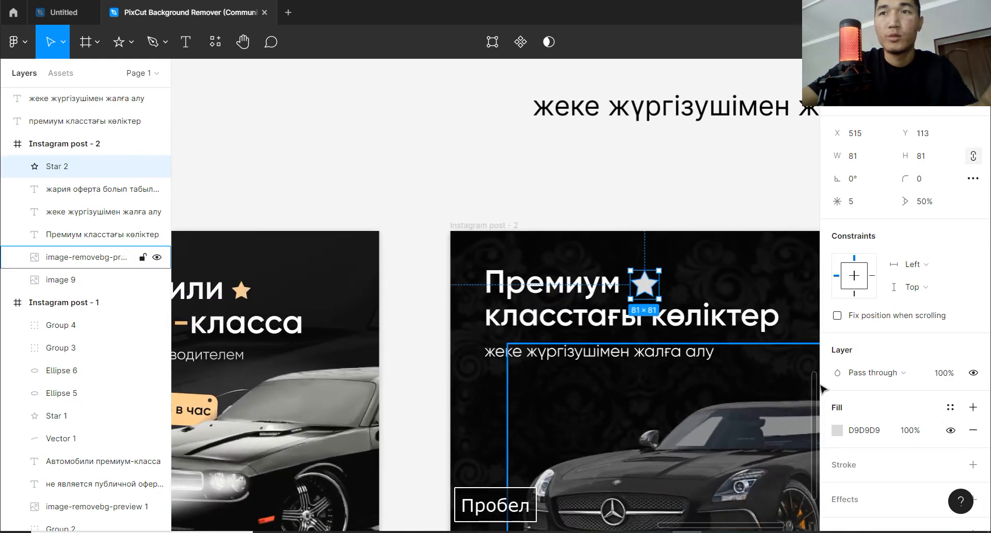
Fill the star with F7CC94 sampled from the first post's star, as a linear gradient ending in FFDBAB.
left_click(837, 431)
left_click(669, 372)
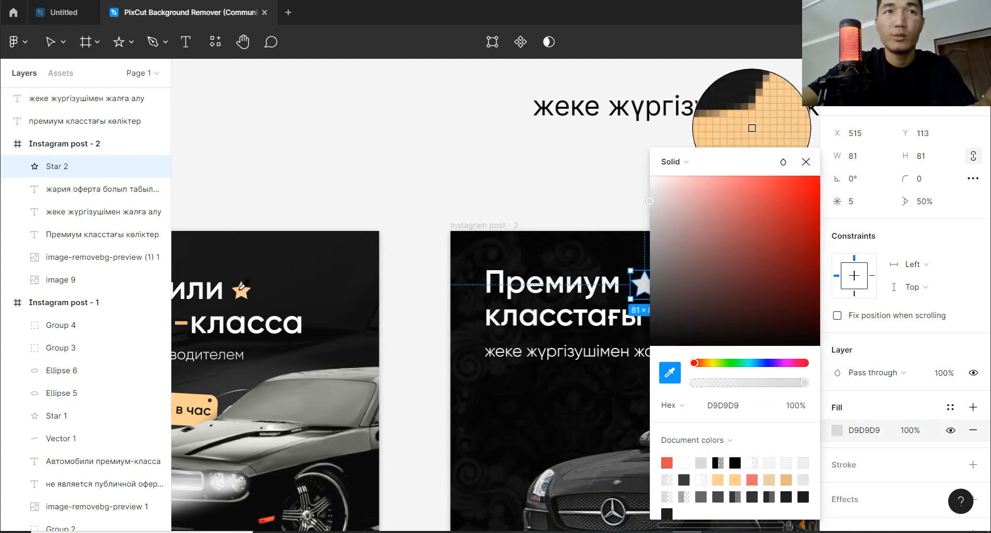
left_click(239, 291)
left_click(667, 163)
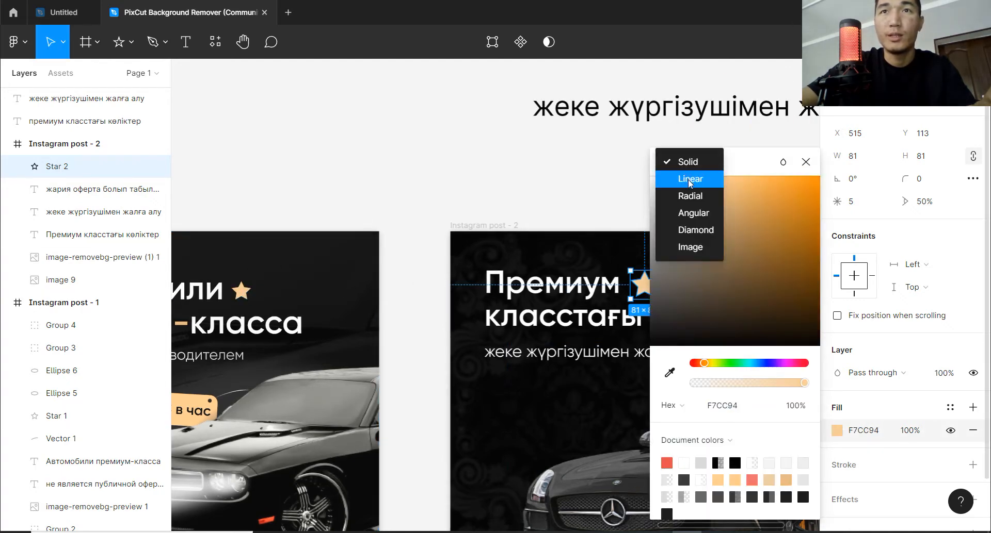
left_click(682, 174)
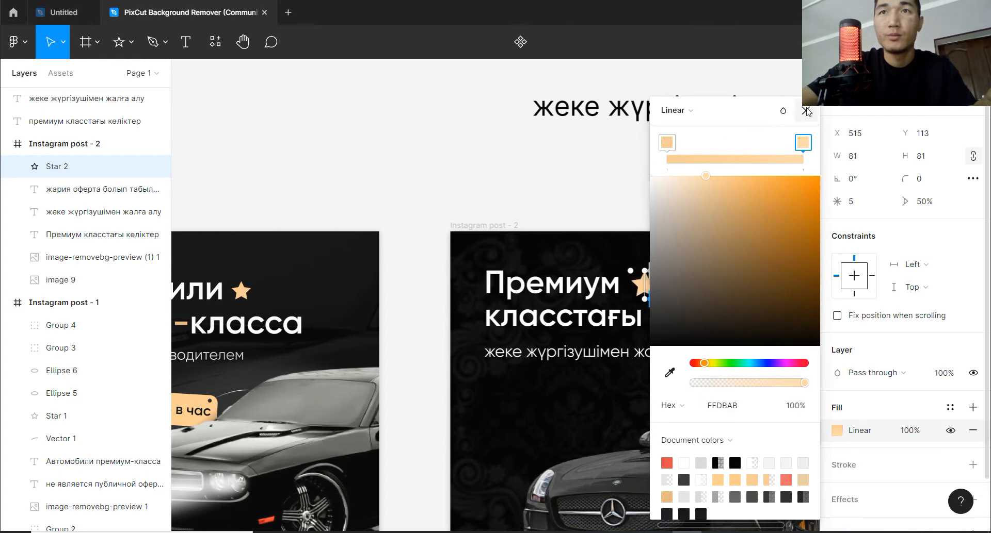
left_click(807, 111)
left_click(778, 179)
Draw a rectangle about 242 × 92 between the subtitle and the car, with its corners rounded to a radius of about 19.
key("space")
left_click_drag(713, 302, 648, 214)
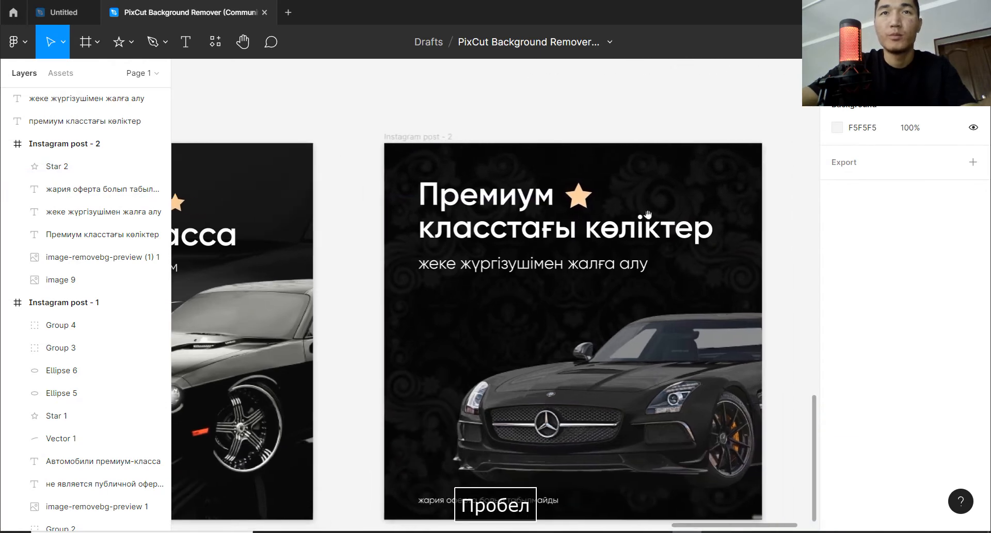
scroll(679, 272, "down", 2)
left_click_drag(688, 278, 731, 275)
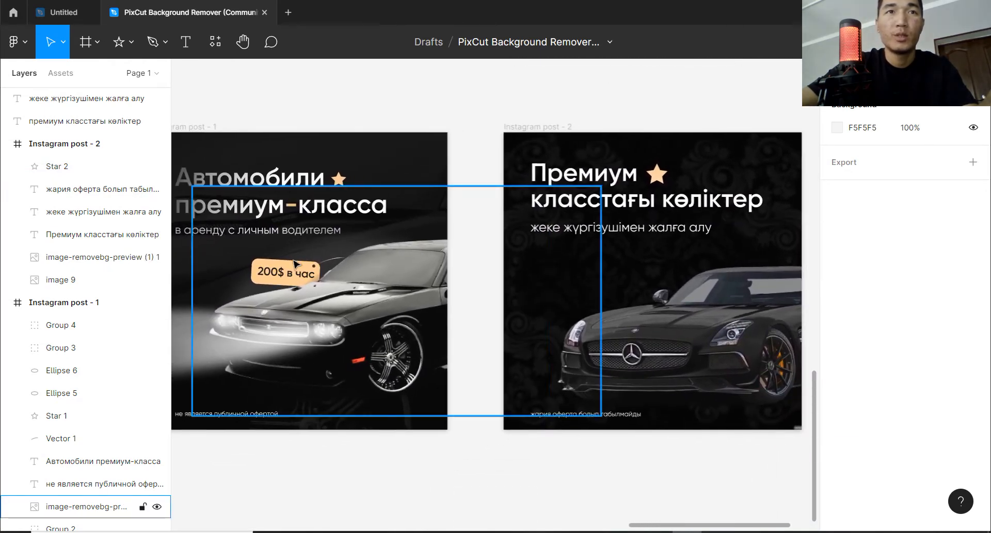
key("space")
left_click_drag(670, 314, 644, 304)
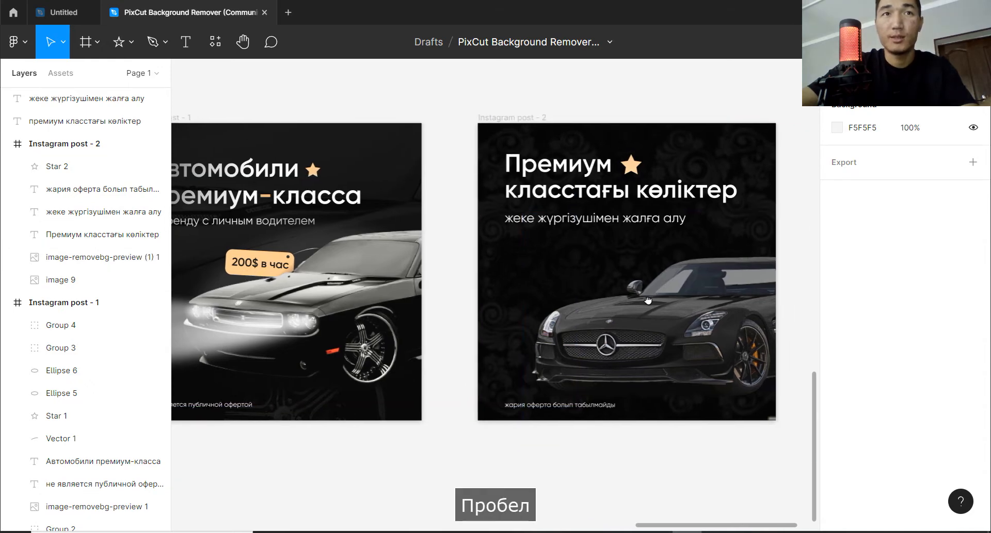
scroll(599, 315, "up", 5)
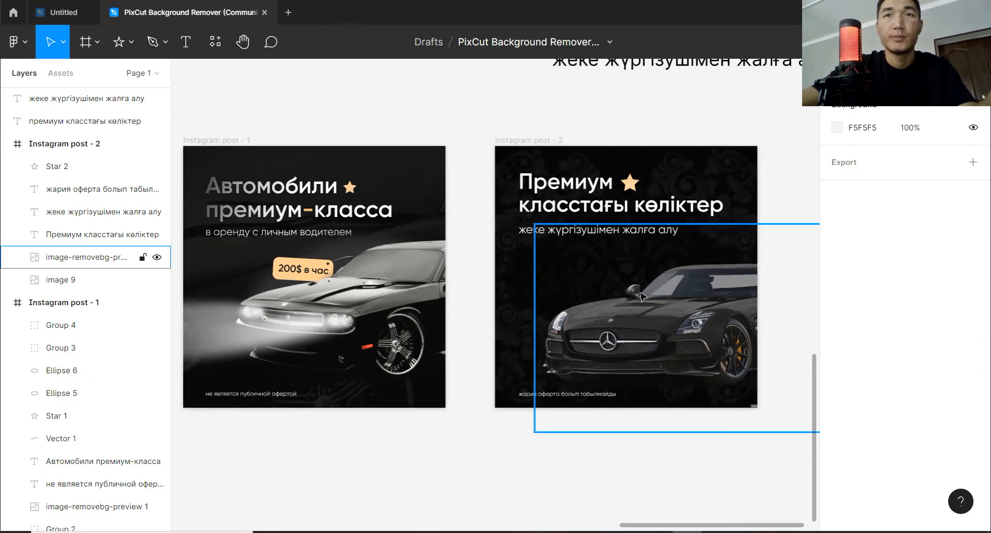
left_click(135, 44)
left_click(129, 77)
left_click_drag(504, 243, 614, 284)
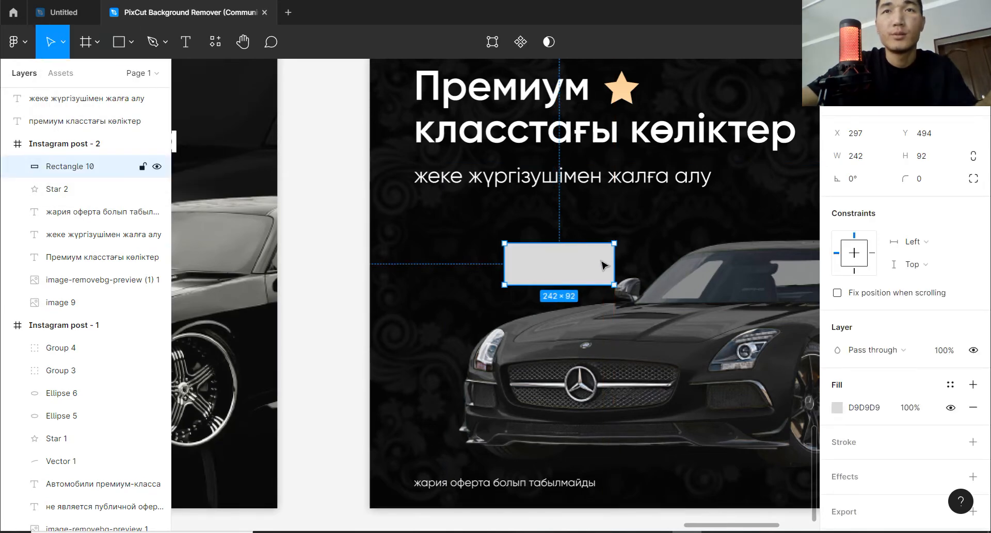
scroll(603, 266, "up", 3)
left_click_drag(618, 242, 604, 251)
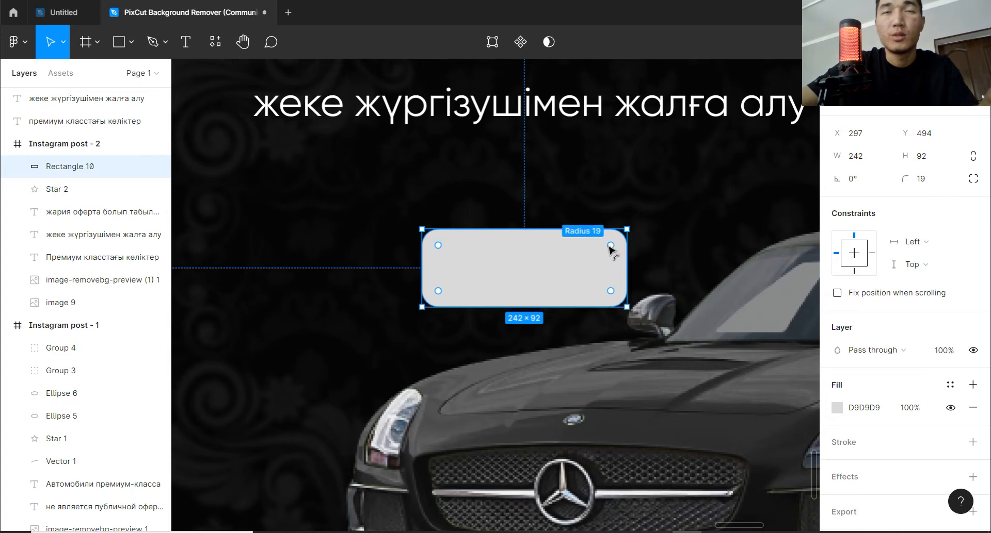
Place a copy of the heading below the rectangle, shrinking its text box to 613 × 138 and its font size to 42.
key("t")
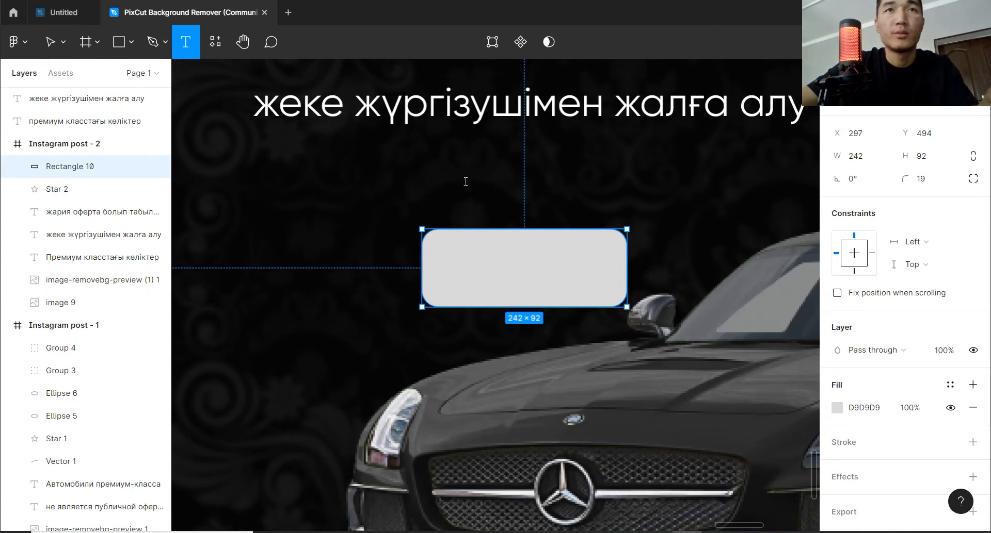
scroll(313, 183, "down", 3)
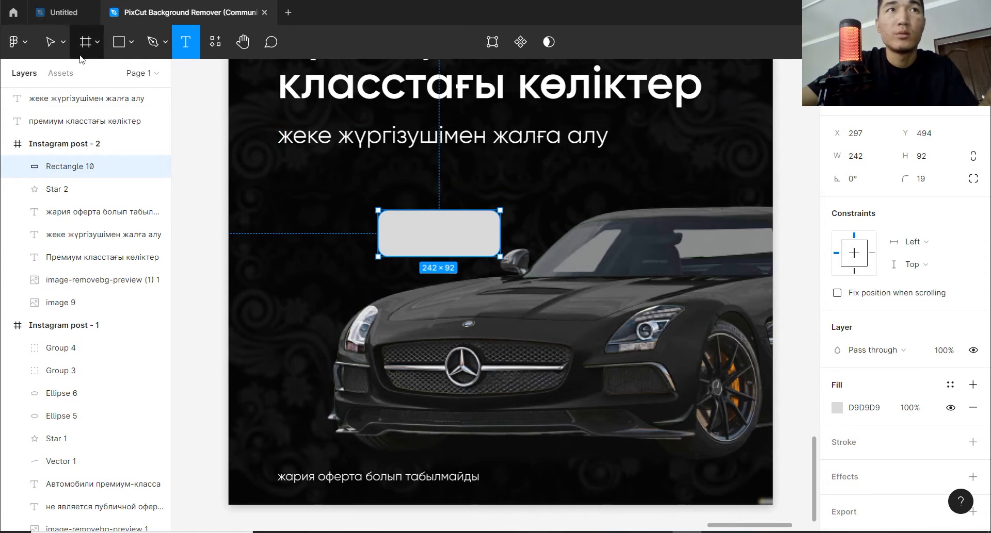
key("v")
left_click_drag(453, 106, 479, 350)
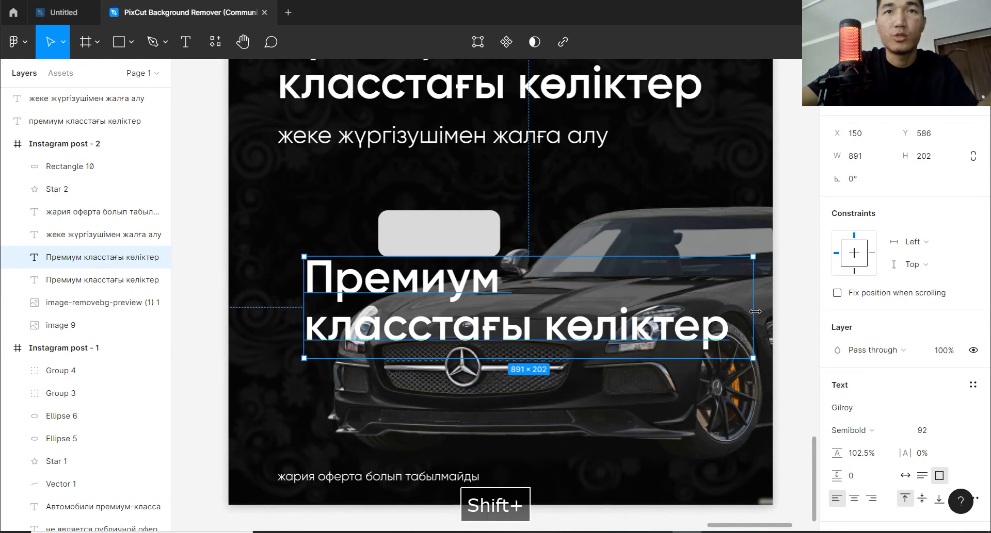
left_click_drag(755, 312, 615, 313)
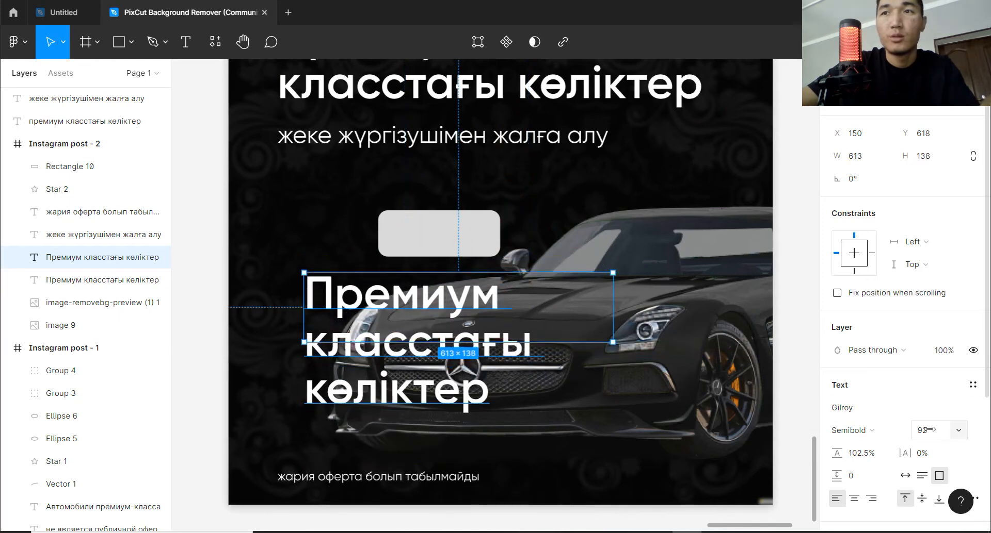
left_click_drag(929, 430, 859, 429)
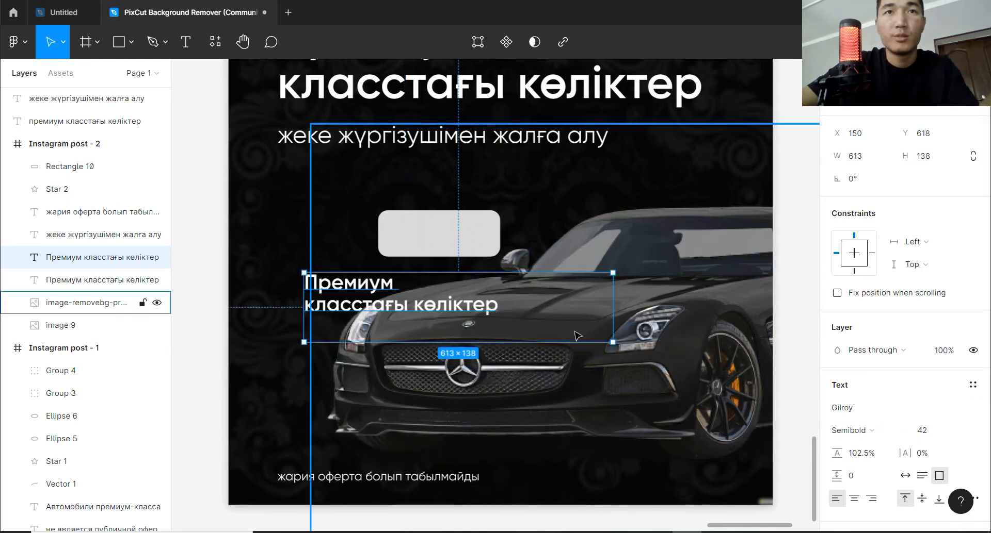
Replace the copied heading text below the rectangle with "200$ в час".
double_click(469, 310)
type("20")
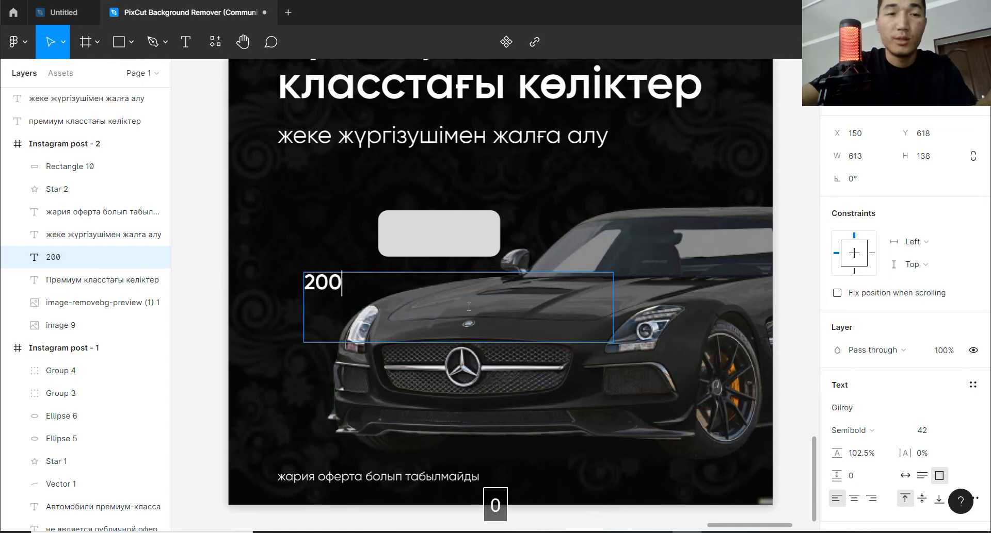
type("0")
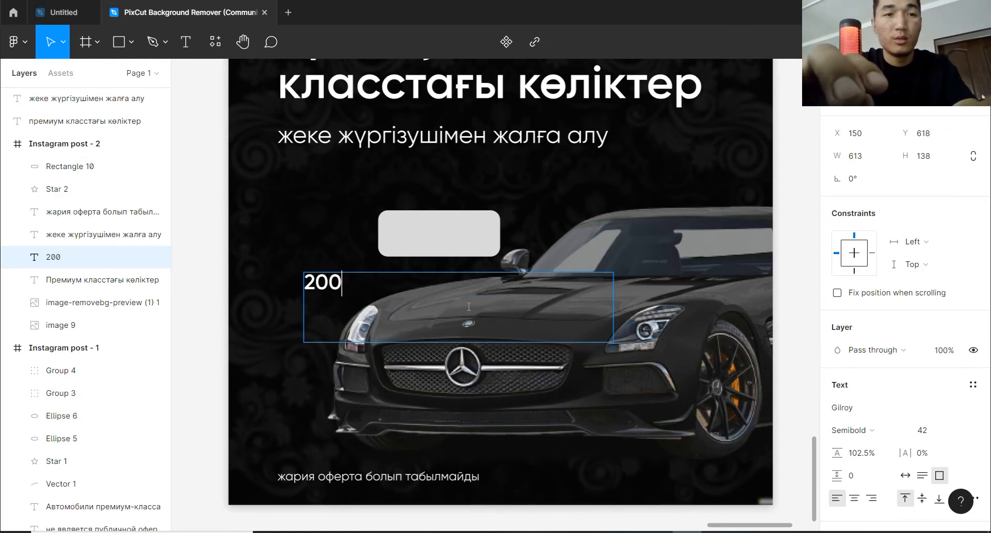
type("$ d xfc")
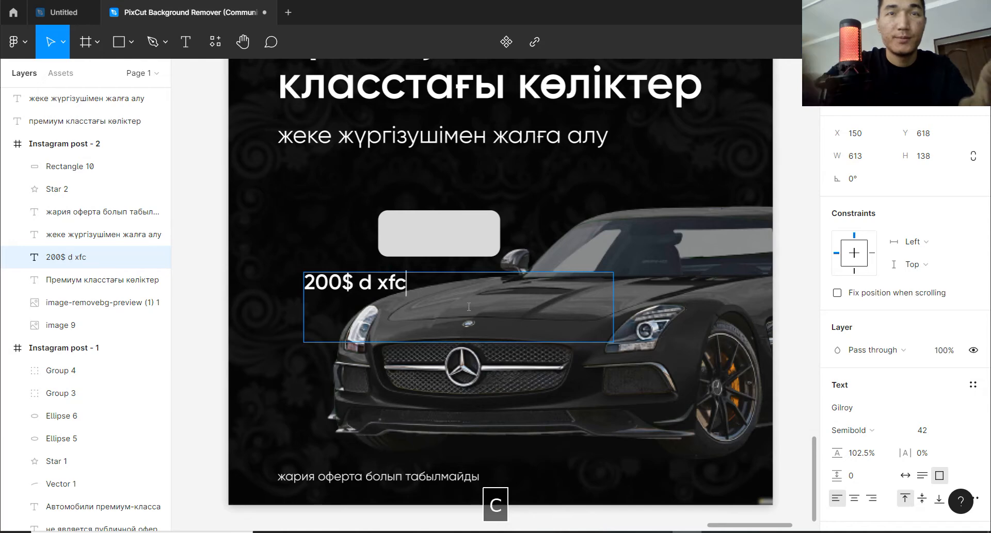
key("BackSpace")
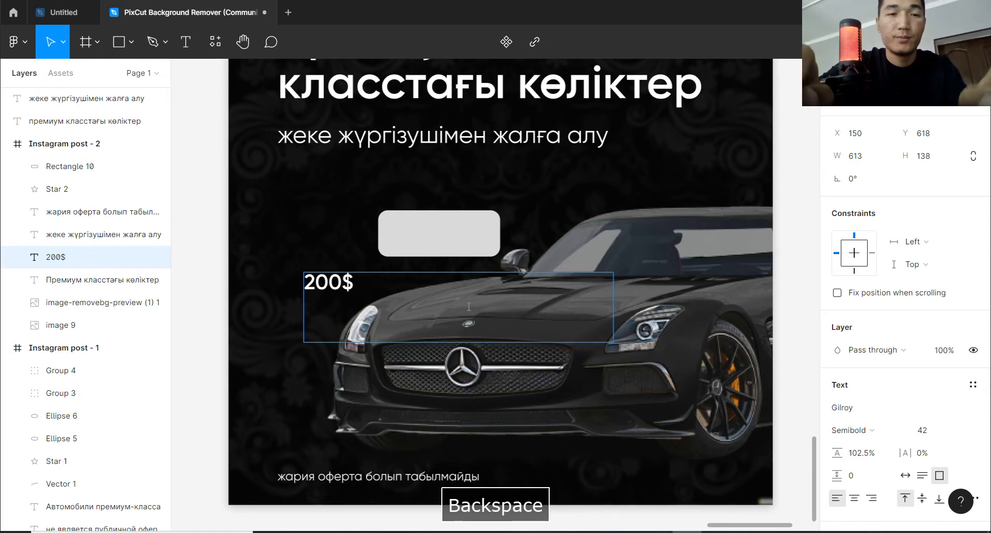
type("в час")
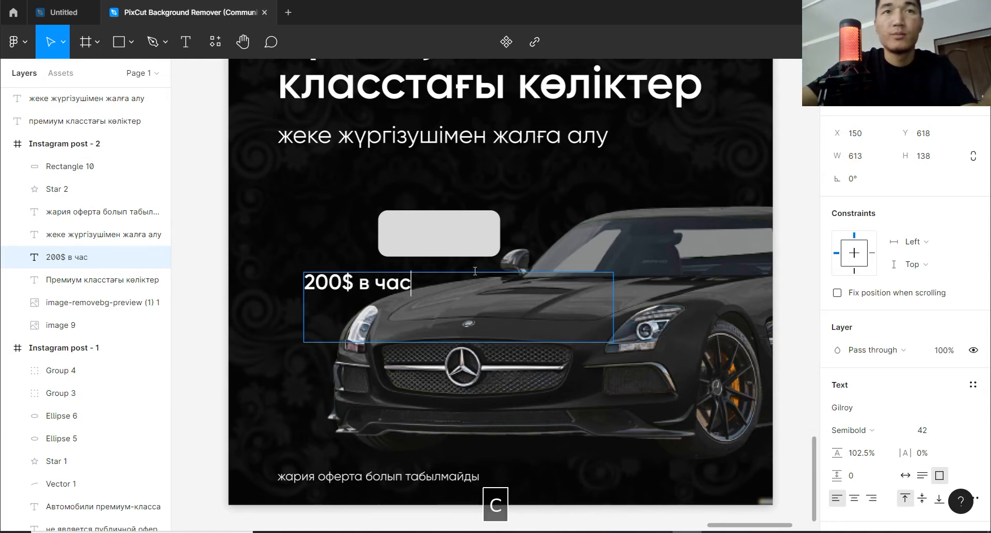
key("Escape")
Place the price text on the rounded rectangle, bring it in front, and set its font size to 39.
left_click_drag(345, 294, 439, 240)
key("ctrl+shift+bracketright")
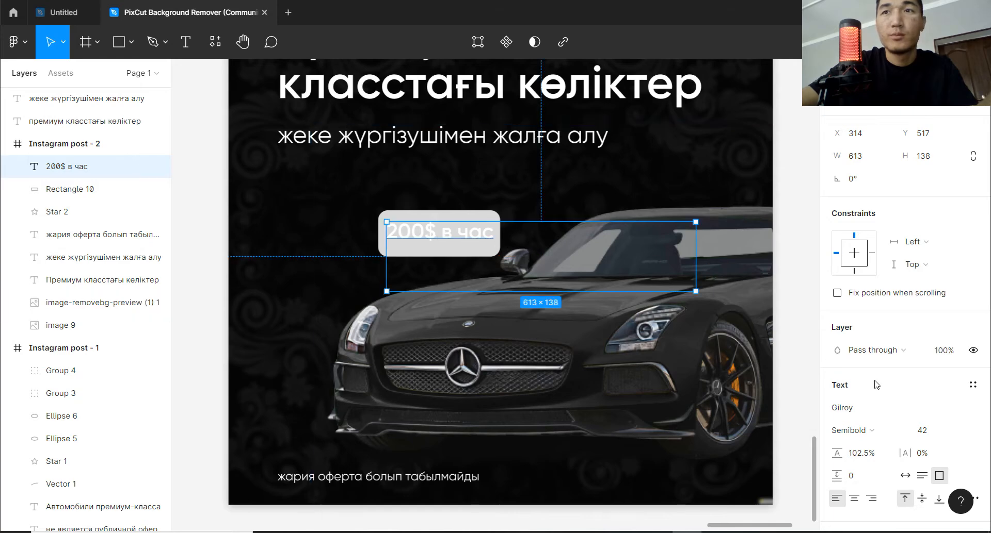
left_click_drag(916, 430, 917, 428)
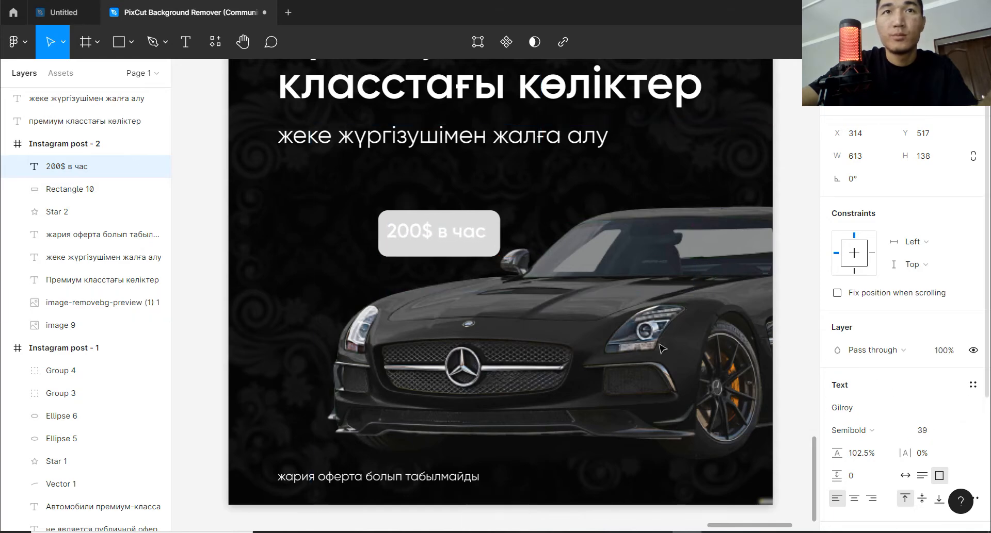
left_click_drag(437, 236, 439, 239)
Shrink the price text box to about 218 × 54 and centre the text on the rectangle at about X 321, Y 522.
scroll(437, 239, "up", 5)
scroll(520, 241, "down", 2)
scroll(520, 241, "down", 4)
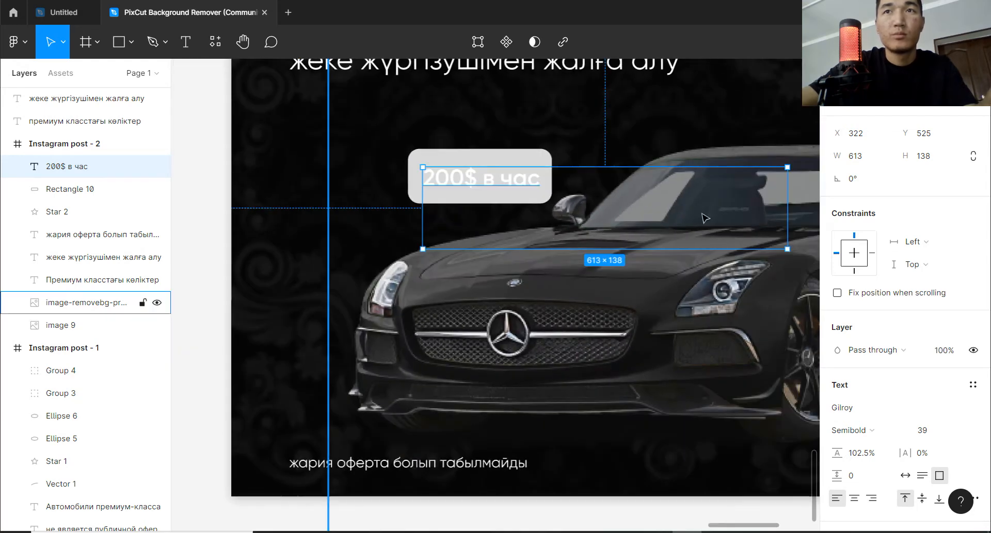
left_click_drag(787, 249, 552, 199)
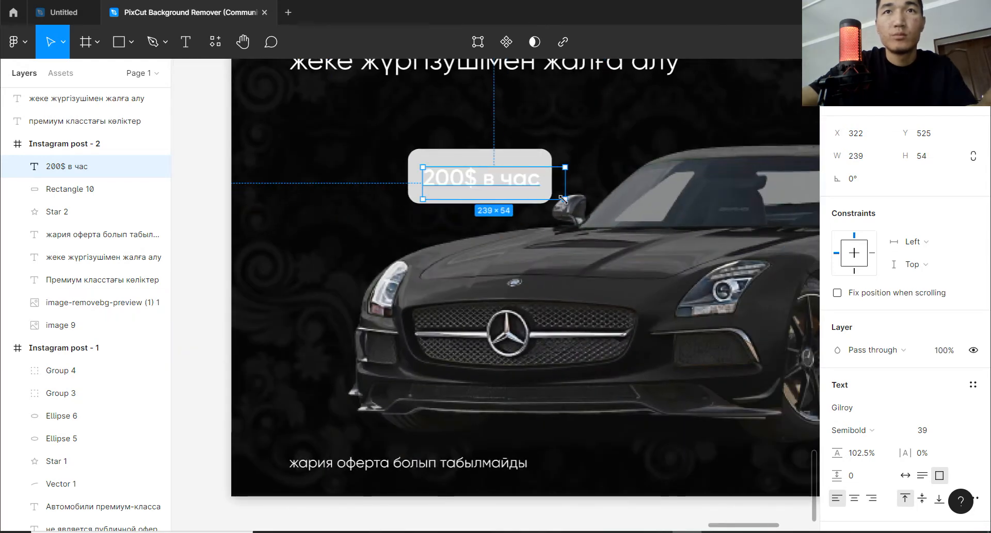
scroll(487, 182, "up", 4)
left_click_drag(492, 181, 487, 178)
Fill the rounded rectangle with the peach FBD39F sampled from the star beside "Премиум".
left_click(566, 137)
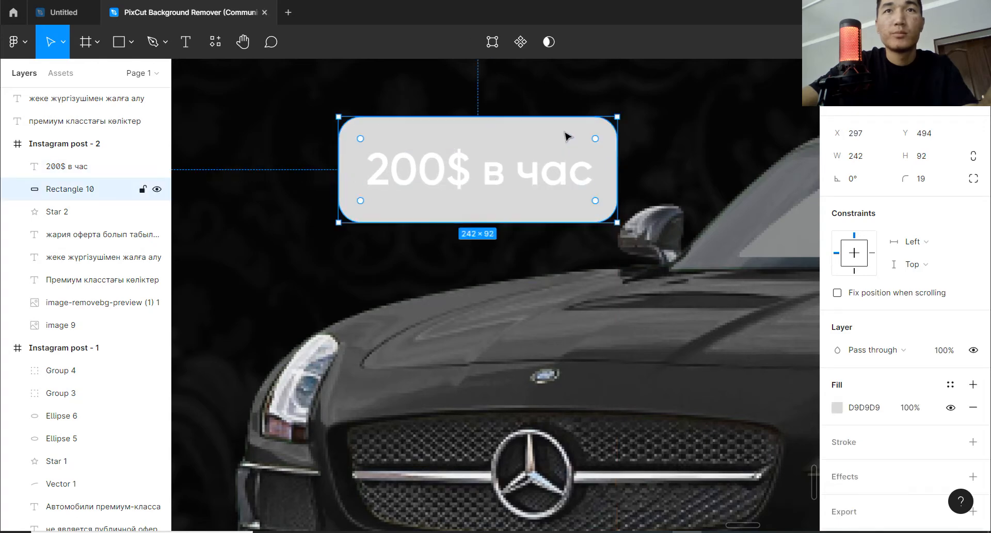
scroll(789, 335, "down", 3)
scroll(793, 328, "down", 4)
left_click_drag(723, 266, 700, 470)
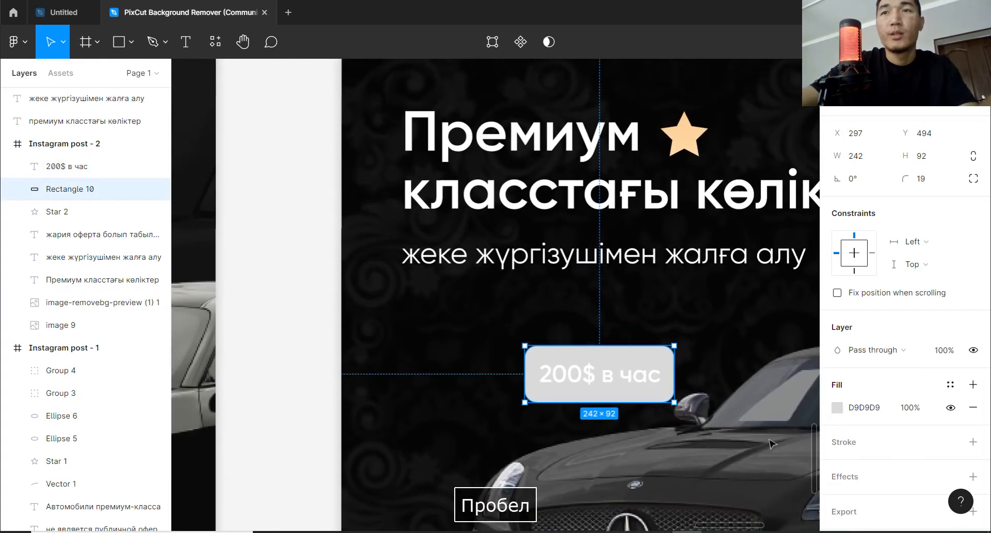
left_click(836, 408)
left_click(669, 372)
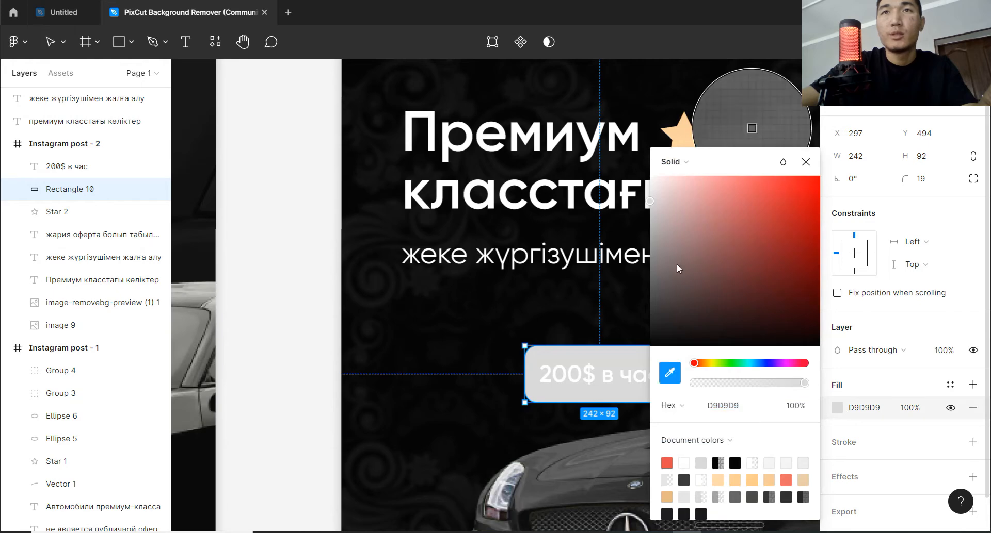
left_click(688, 127)
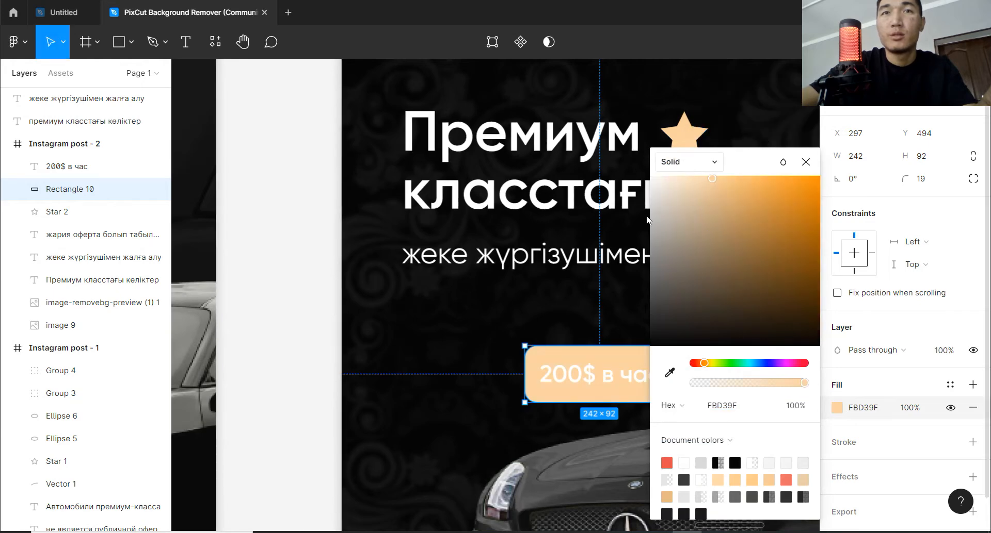
left_click(267, 239)
Change the price rectangle's fill to a linear gradient running diagonally, with the transparent end beyond its lower-right corner.
left_click_drag(448, 319, 344, 279)
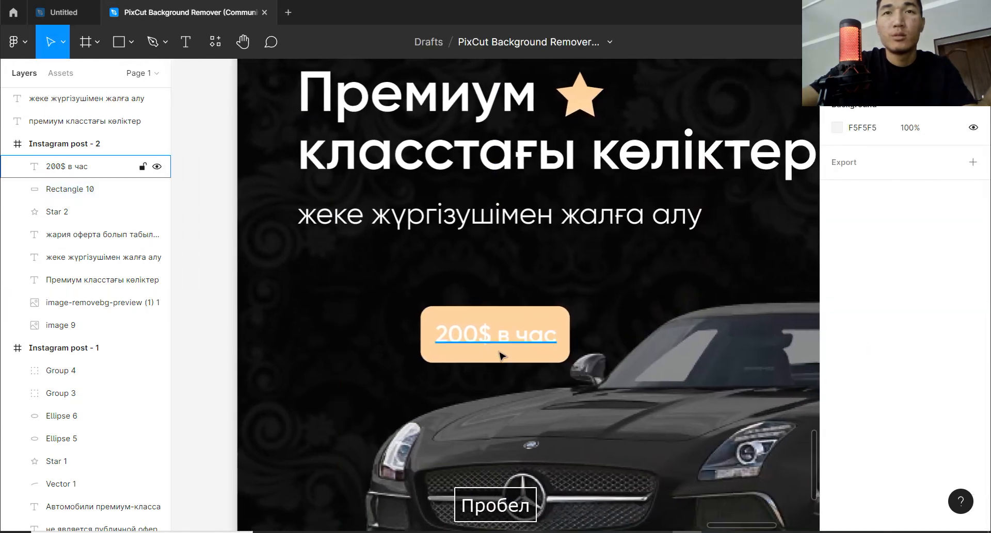
left_click(527, 359)
left_click(586, 353)
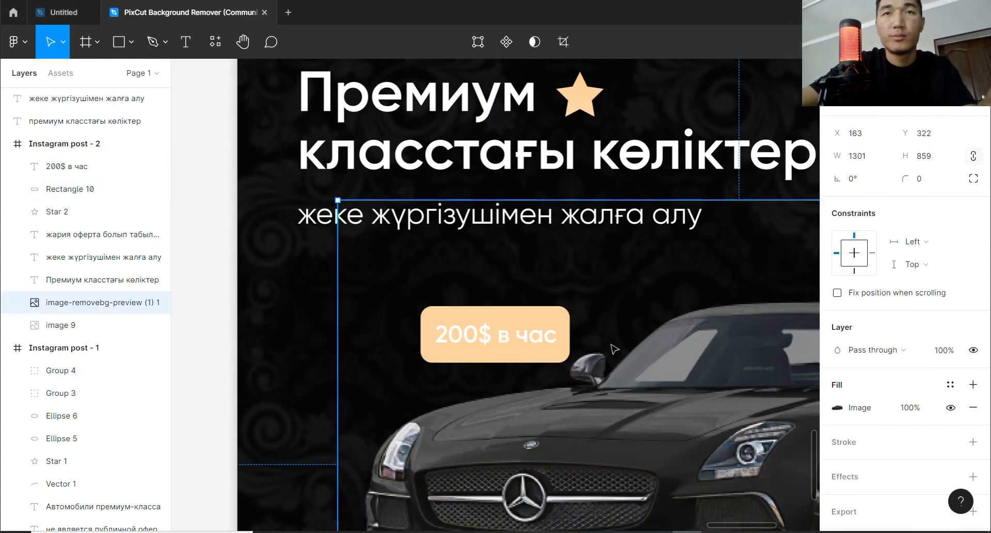
left_click(551, 355)
left_click(560, 318)
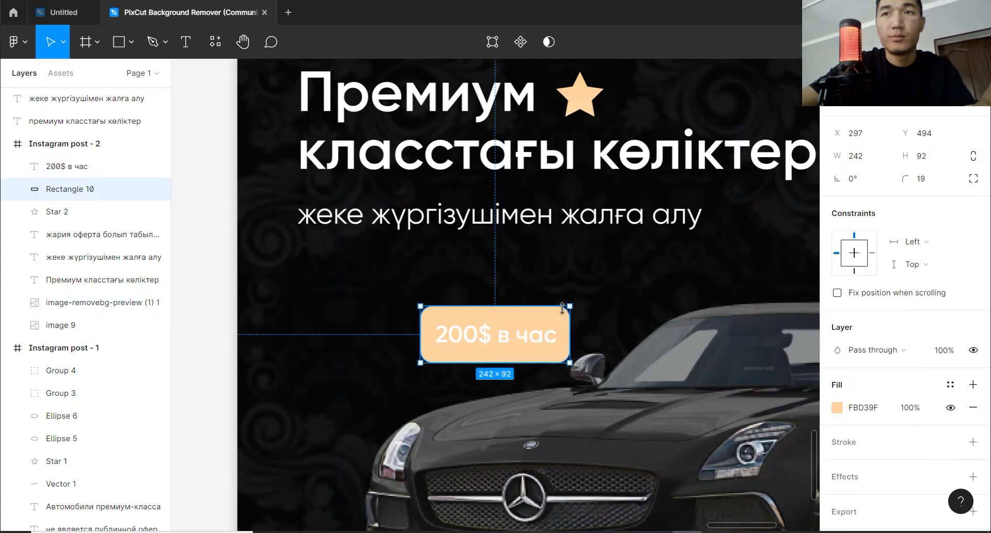
left_click(838, 408)
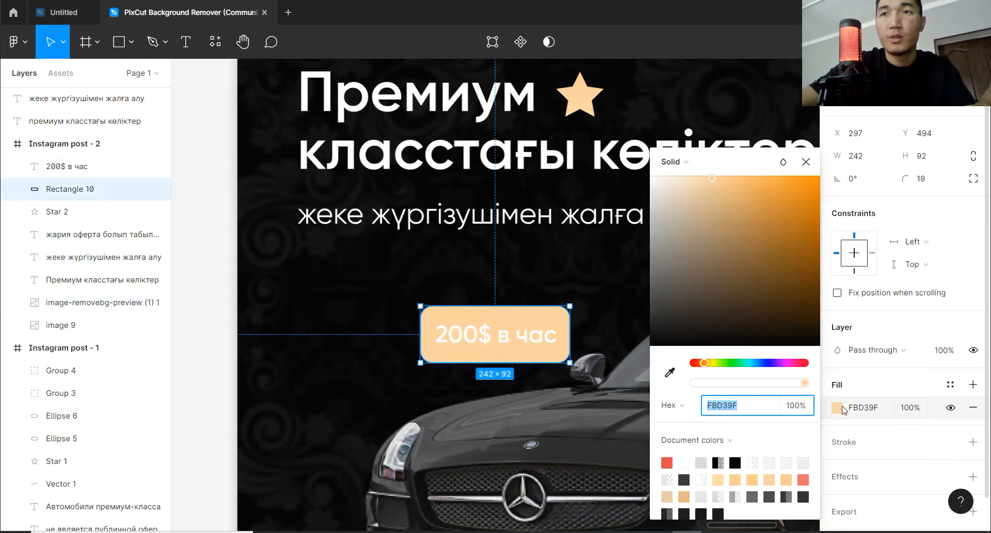
left_click(684, 165)
left_click(682, 172)
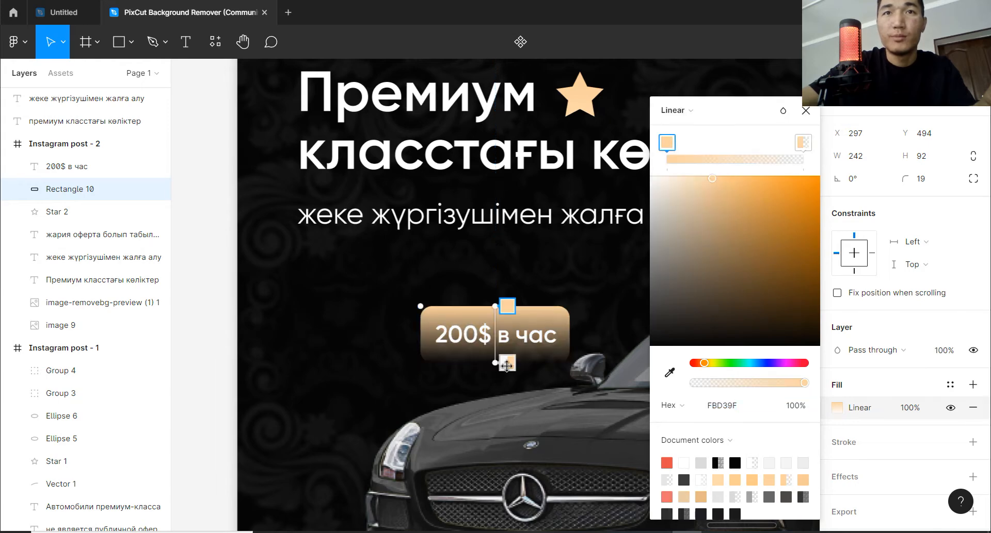
left_click_drag(507, 366, 579, 376)
left_click_drag(496, 307, 509, 334)
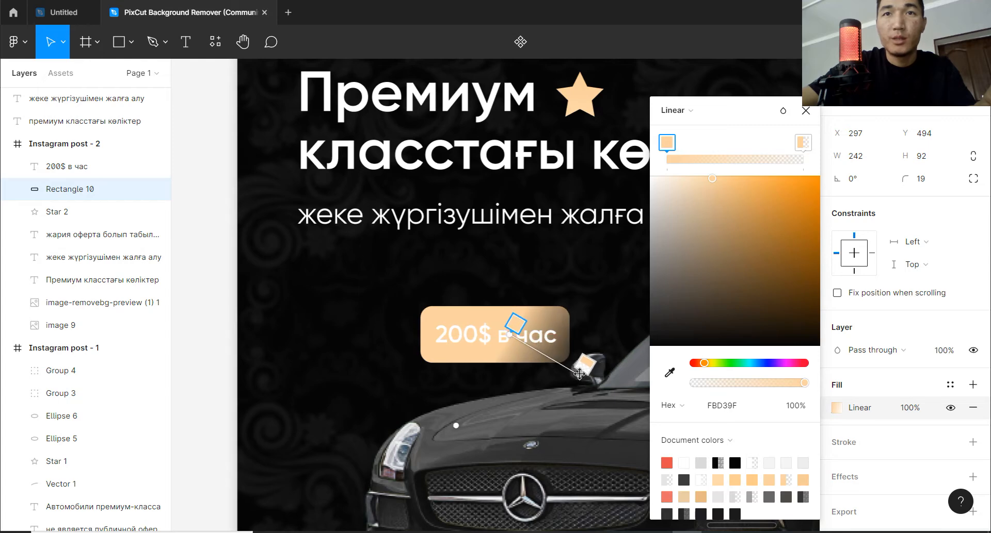
left_click_drag(579, 375, 575, 385)
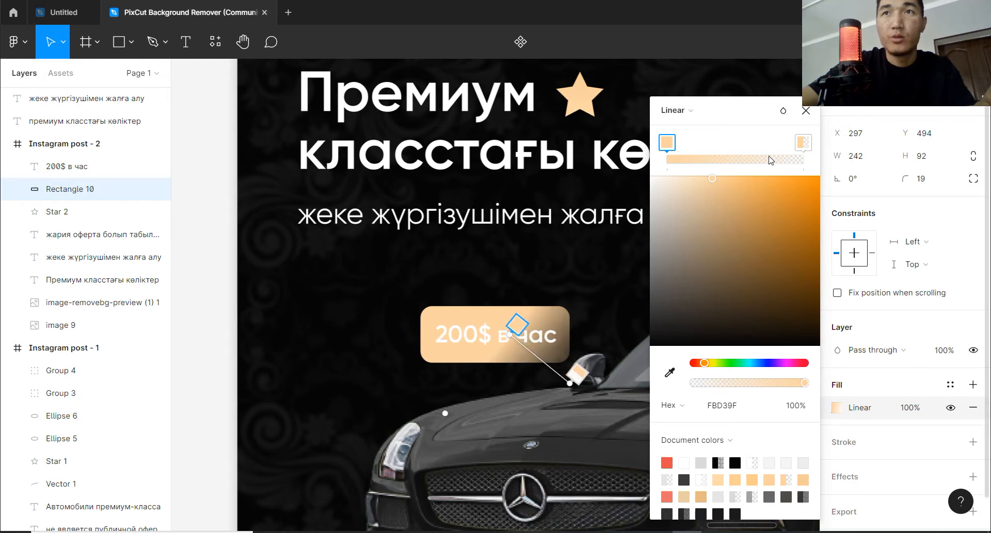
Add a middle gradient stop of FBD39F at 49% opacity and steepen the gradient's diagonal slightly.
left_click_drag(769, 143, 753, 144)
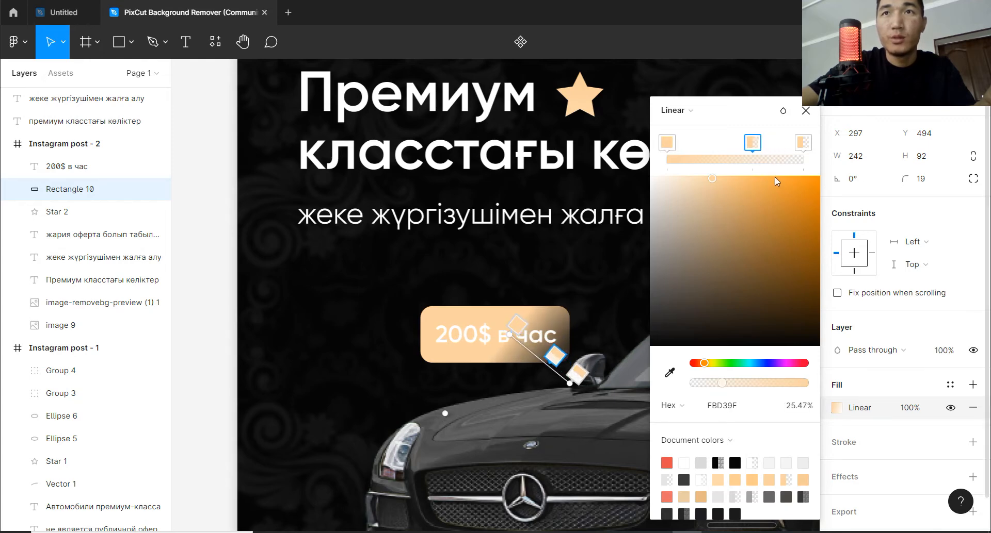
left_click_drag(722, 383, 750, 388)
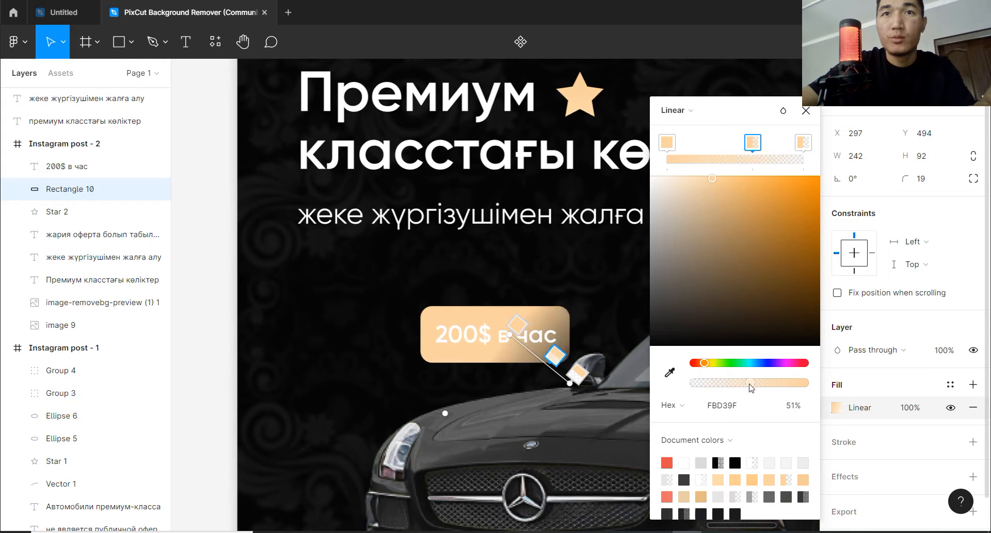
left_click_drag(569, 383, 562, 390)
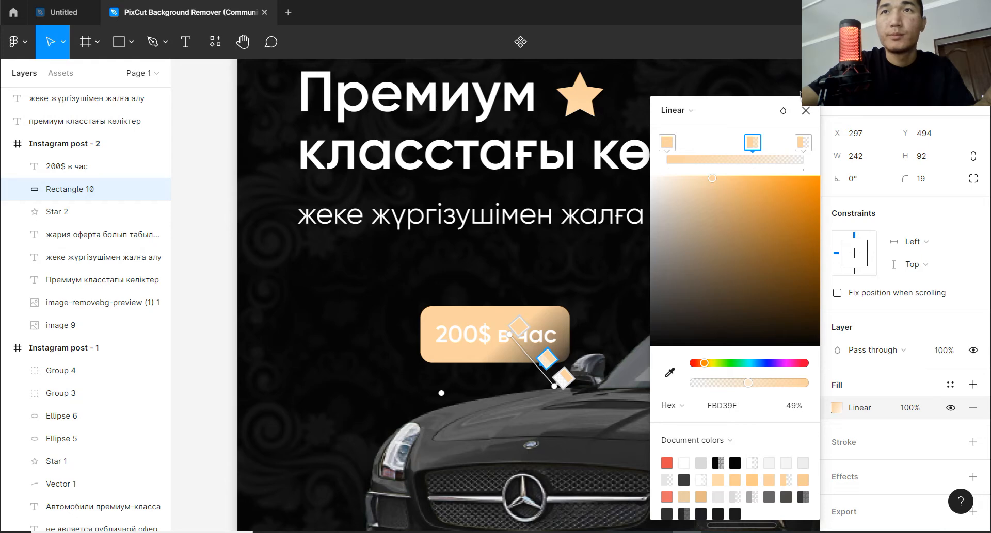
left_click(805, 110)
Move the rectangle and price text together down and right so the tag overlaps the car's side mirror.
left_click(518, 341)
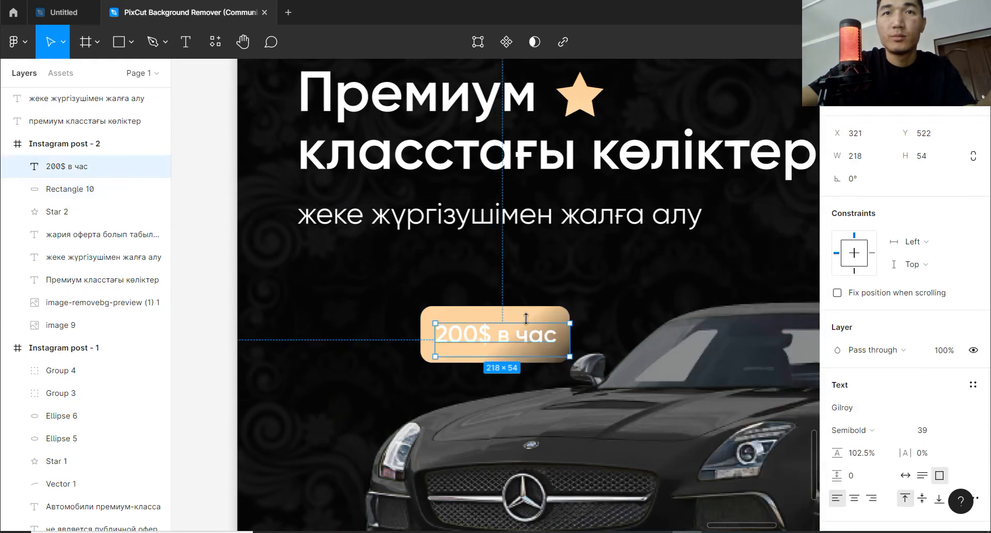
left_click(526, 318, "shift")
left_click_drag(531, 322, 546, 341)
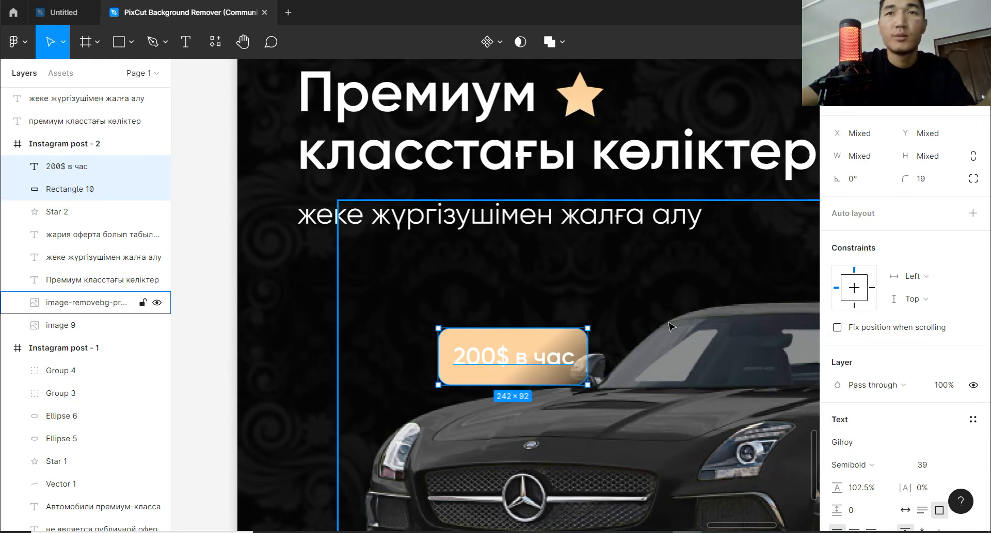
Draw a 16 × 16 circle in the price tag's upper-right corner, at X 535, Y 540.
left_click(93, 302)
scroll(576, 352, "up", 2)
scroll(577, 353, "up", 2)
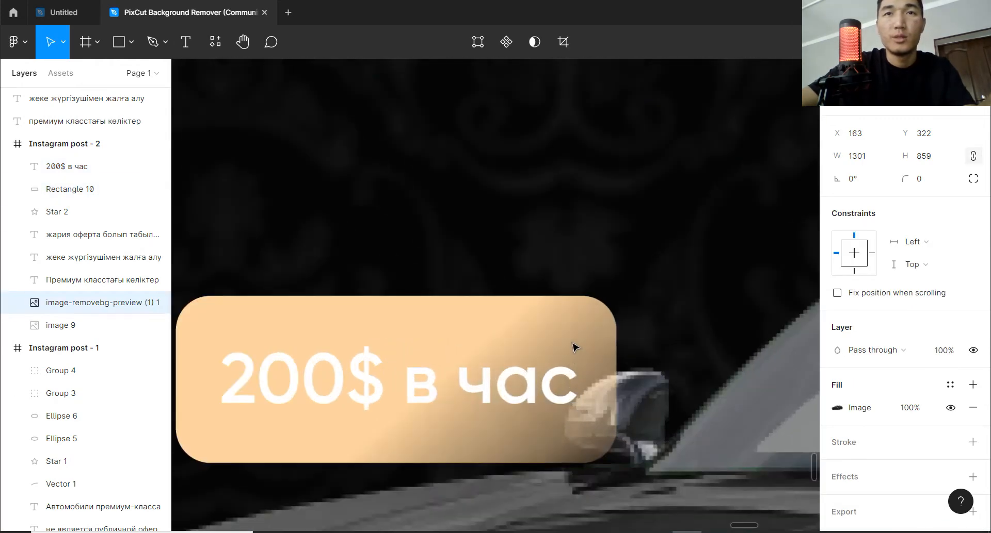
scroll(576, 347, "up", 2)
left_click(120, 44)
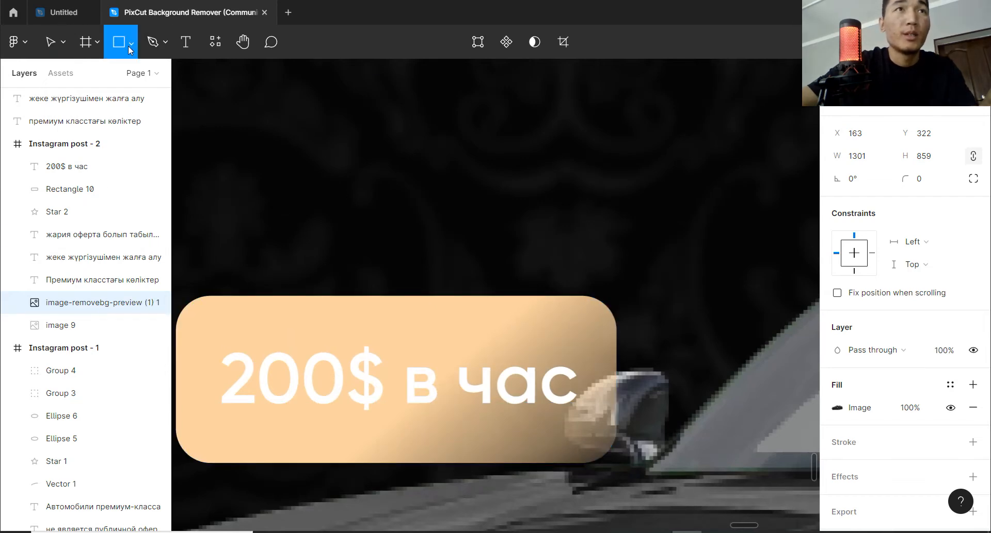
left_click(129, 48)
left_click(115, 130)
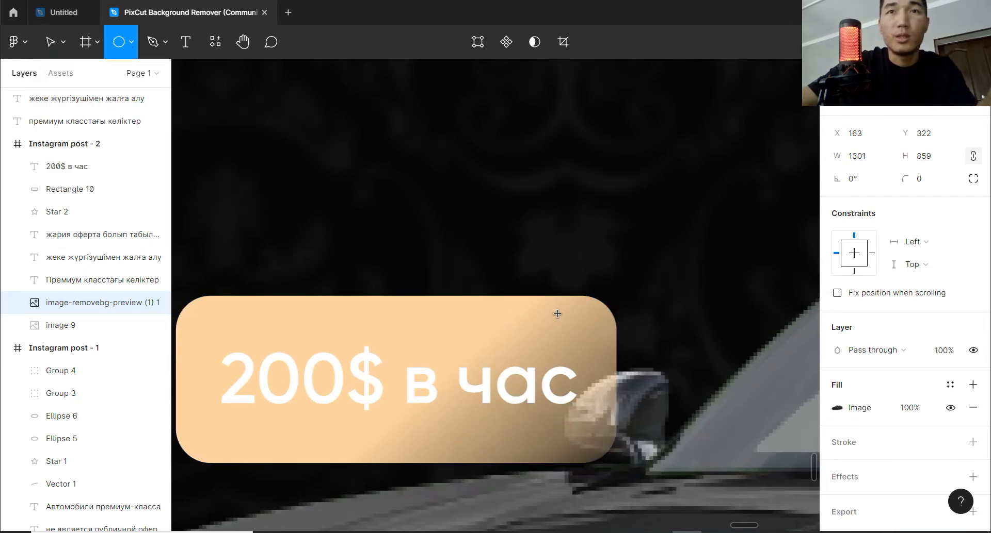
left_click_drag(557, 314, 585, 343)
Fill the small circle with 010101 sampled from the dark background.
left_click(837, 409)
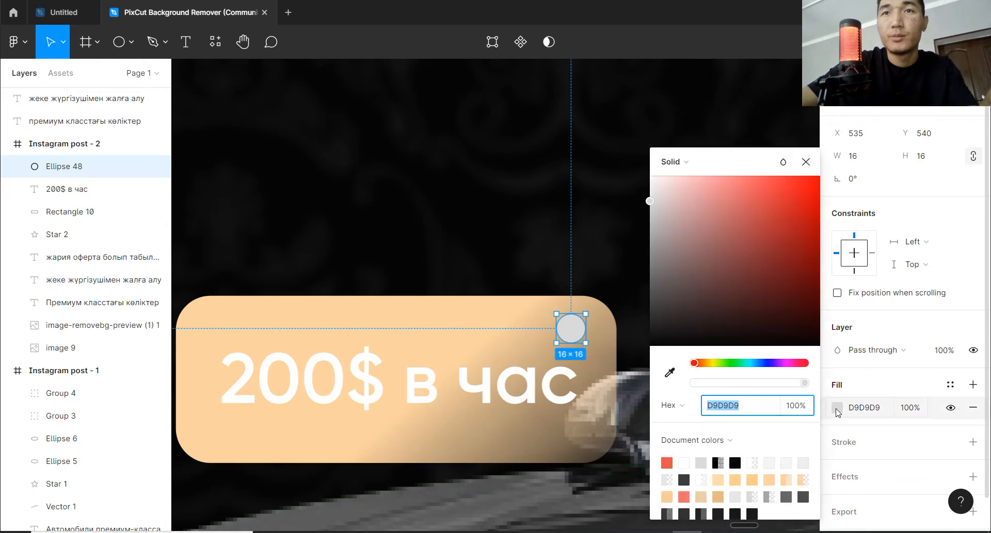
left_click(670, 375)
left_click(751, 108)
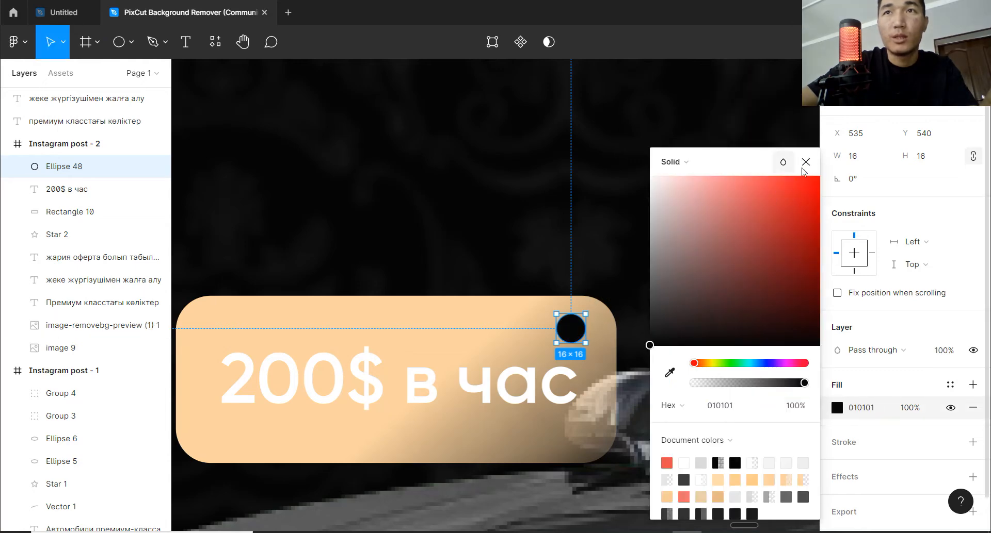
left_click(805, 163)
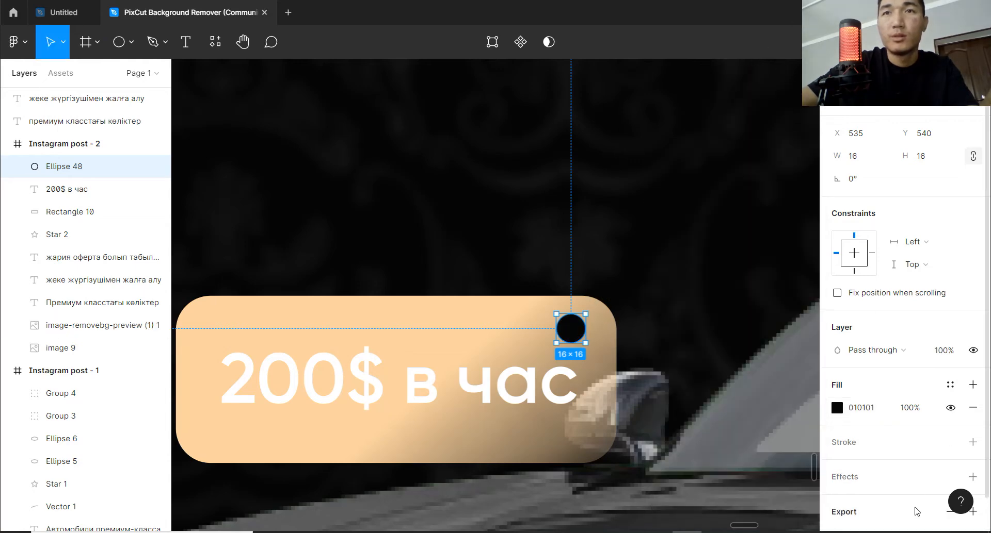
left_click(682, 352)
Draw a curved Pen line as the tag's string from the black hole to the car's windshield, ending at X 666.5, Y 538.
scroll(683, 353, "down", 3)
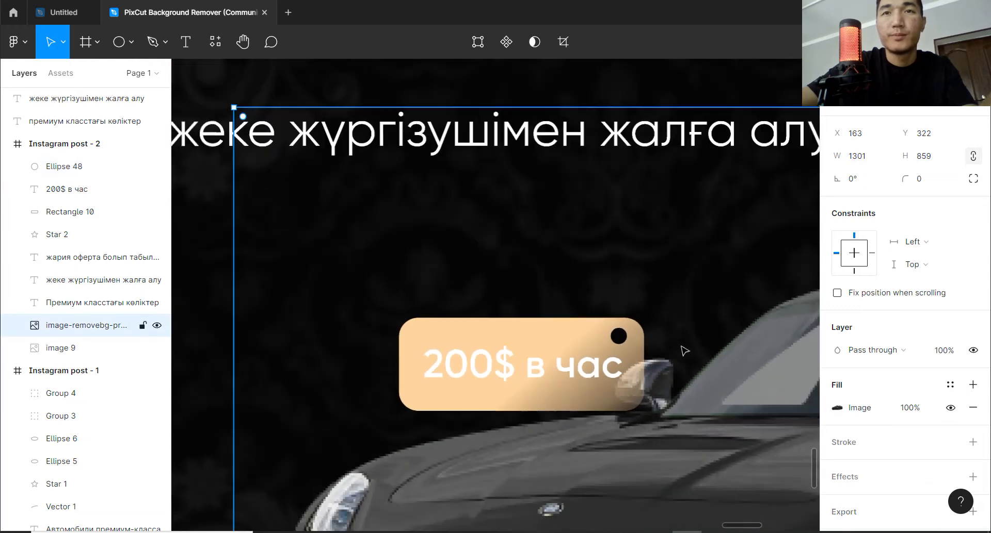
key("space")
left_click_drag(666, 347, 581, 336)
key("ctrl+z")
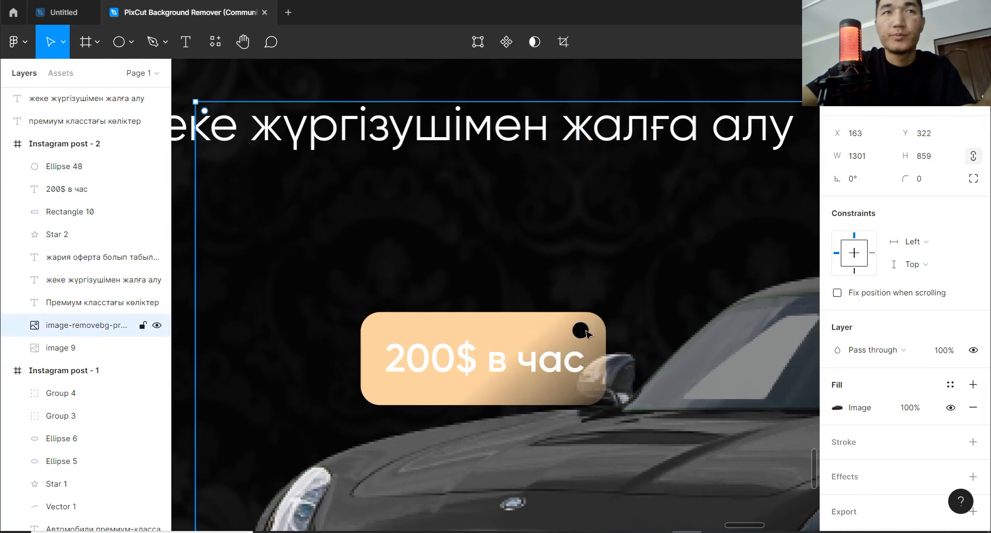
left_click(164, 42)
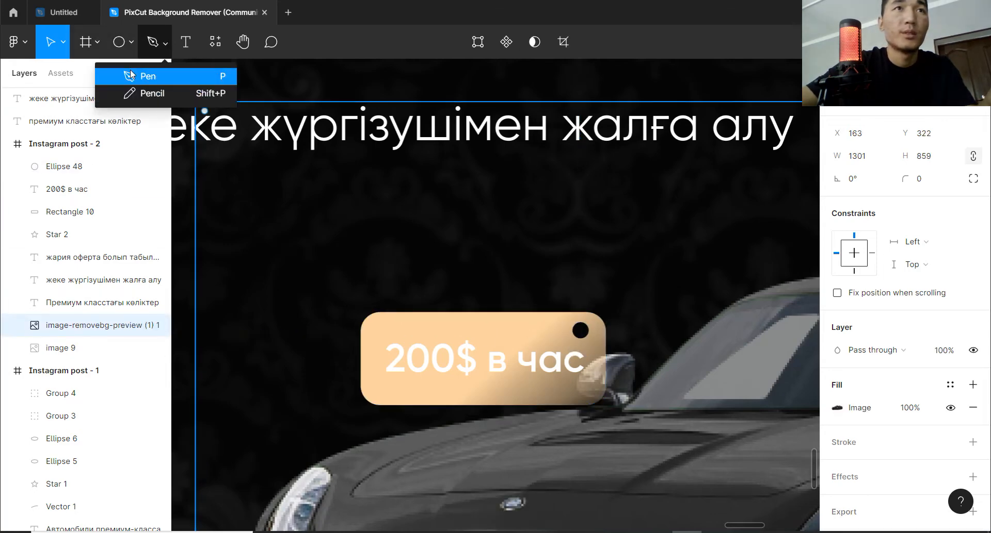
left_click(144, 77)
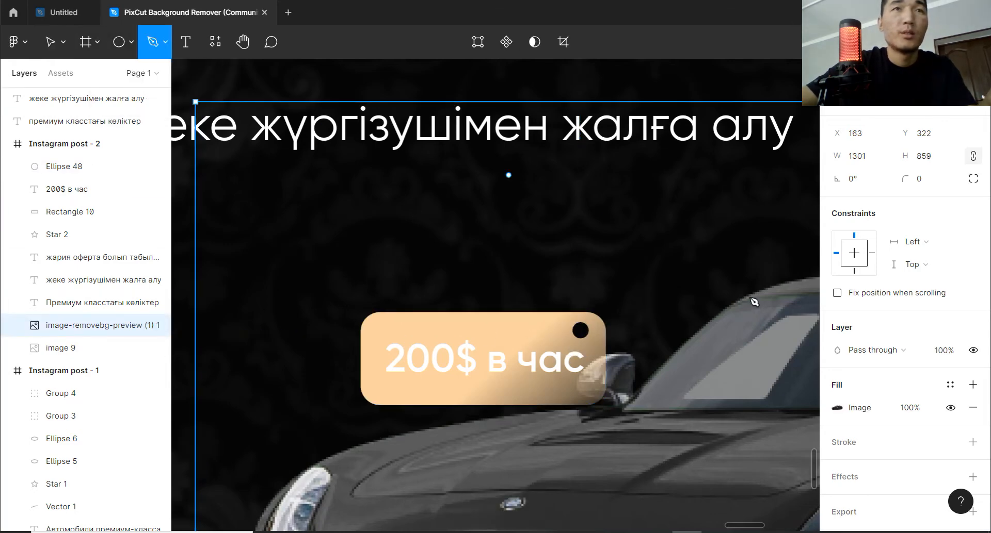
left_click(573, 334)
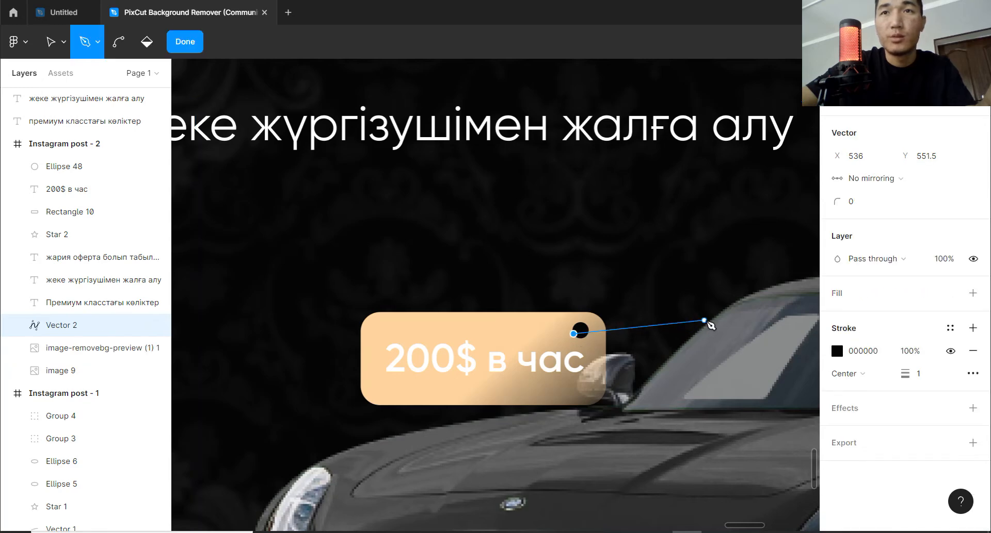
left_click_drag(705, 321, 779, 355)
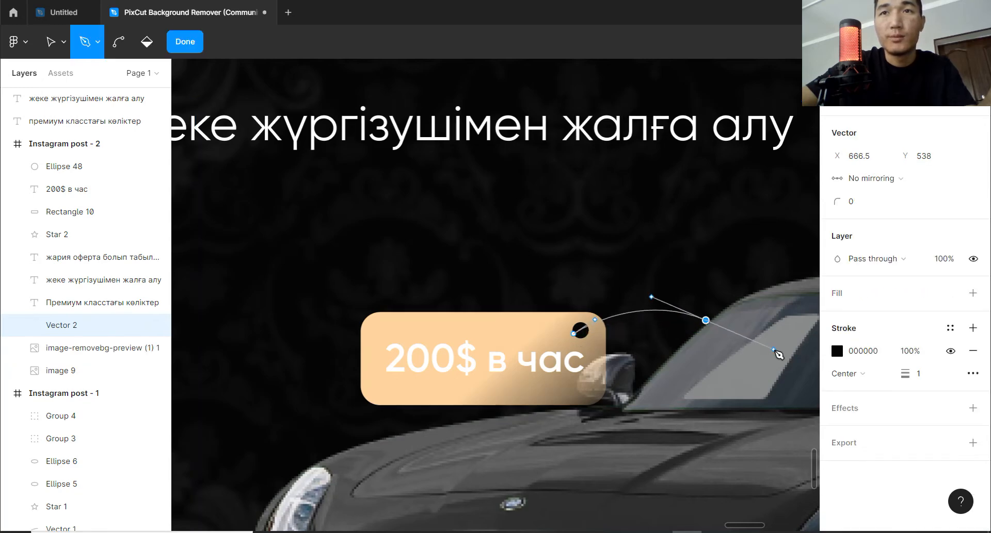
Set the string's stroke colour to FFFFFF and its thickness to 3.
left_click(836, 352)
type("FFFFFF")
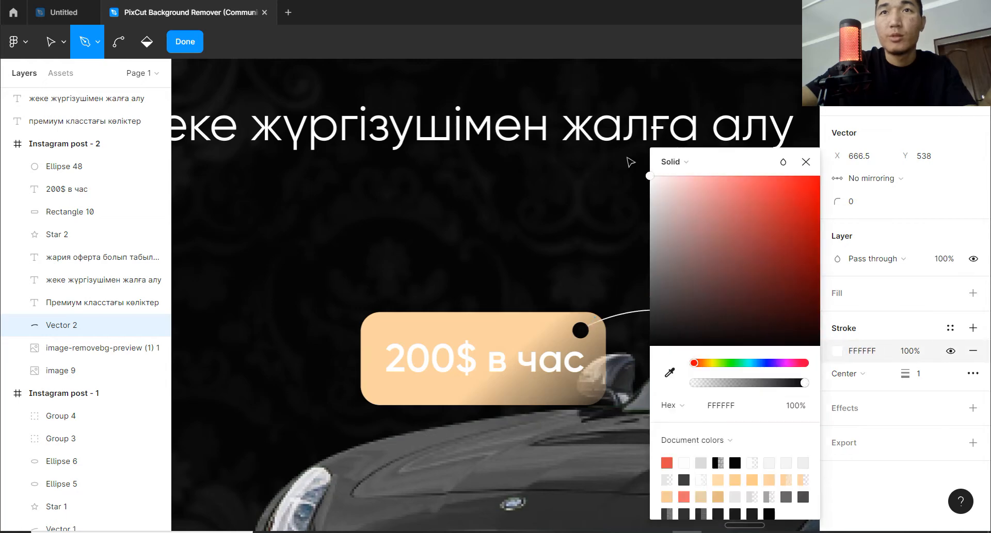
key("Escape")
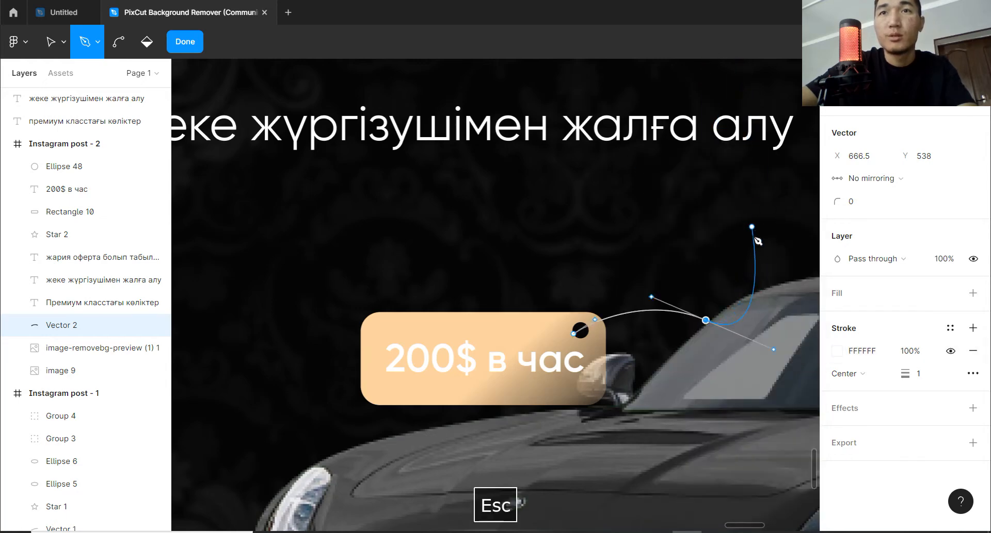
left_click(50, 42)
left_click(666, 312)
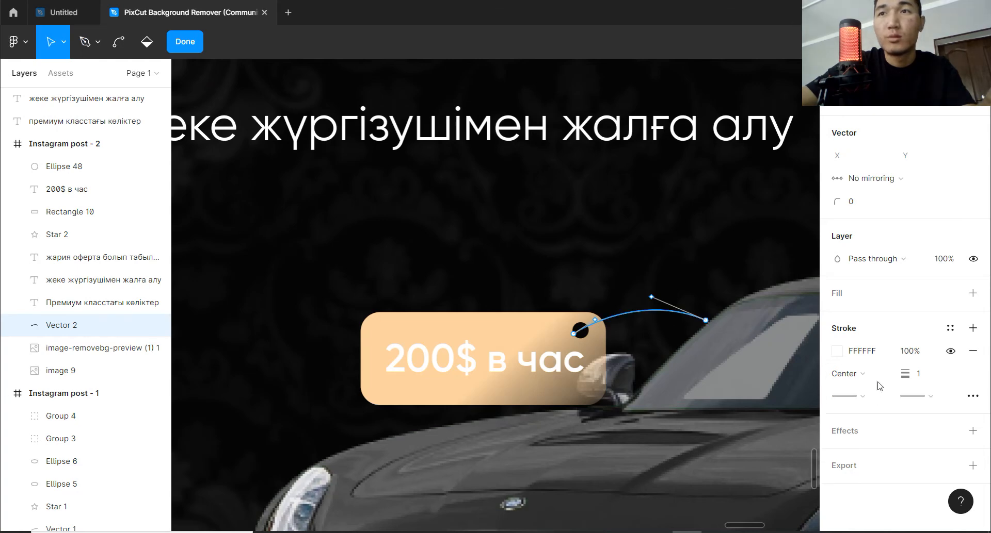
left_click_drag(904, 377, 905, 377)
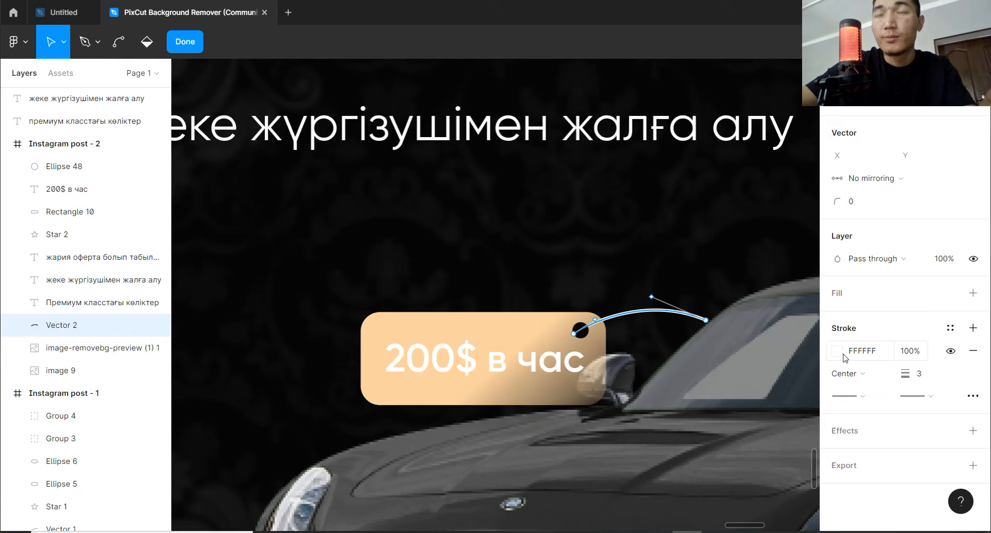
Change the string's stroke fill to a linear gradient and move the colour picker clear of the string.
left_click(841, 353)
left_click(681, 172)
left_click(683, 181)
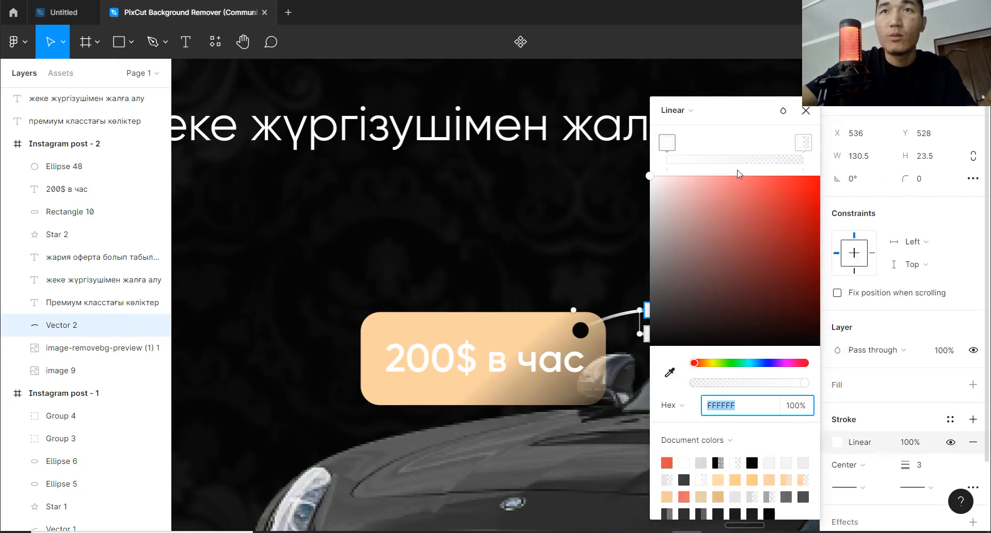
left_click(773, 46)
left_click(722, 115)
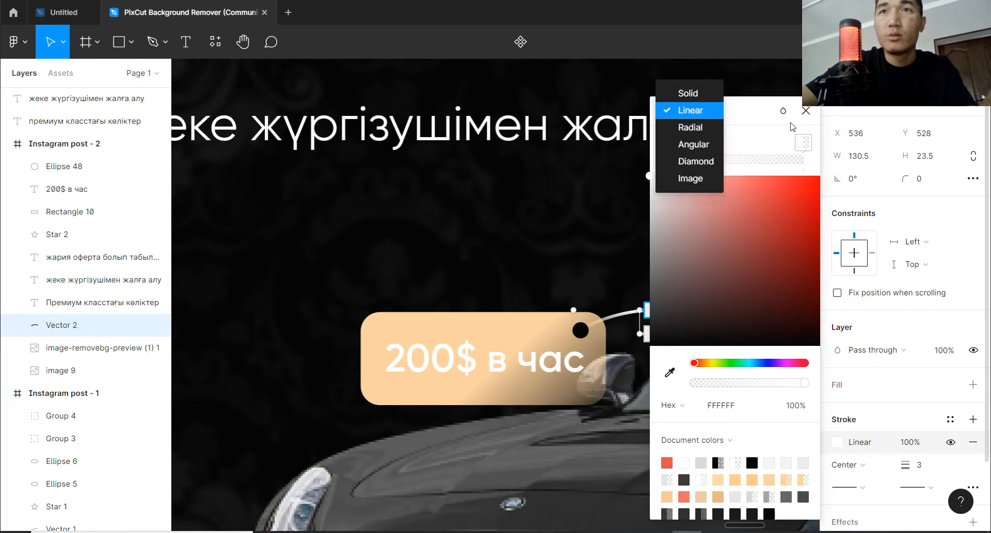
left_click(795, 127)
left_click_drag(749, 112, 896, 138)
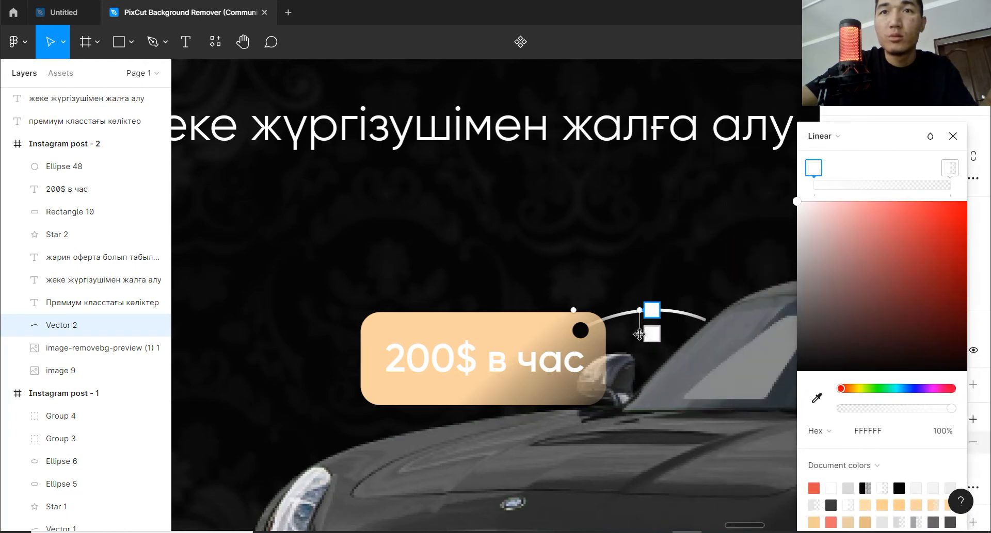
Orient the stroke gradient along the string from the tag to the windshield and shift its opaque white stop inward.
left_click_drag(639, 334, 626, 314)
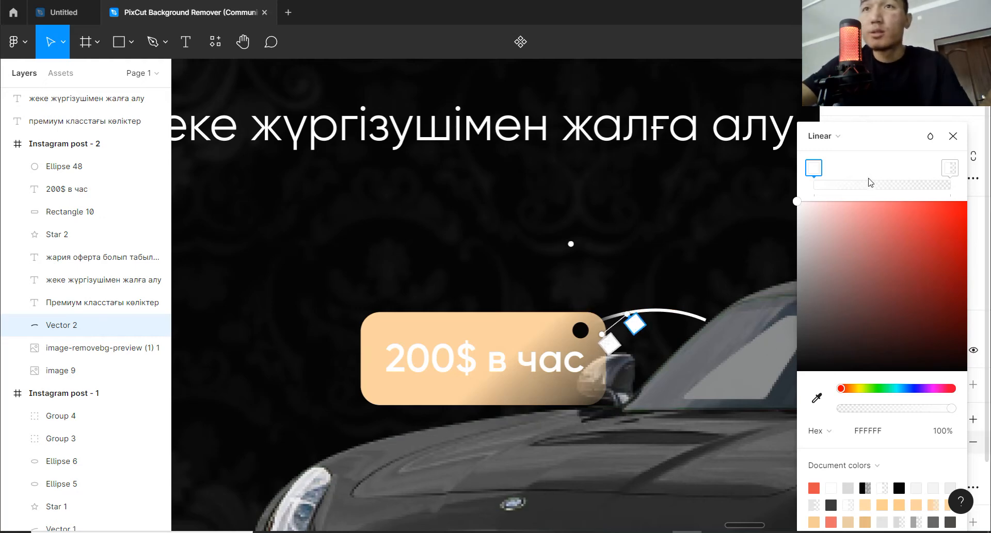
left_click(948, 168)
left_click_drag(627, 314, 648, 310)
mouse_move(949, 168)
left_mouse_down()
mouse_move(900, 168)
mouse_move(949, 168)
left_mouse_up()
left_click_drag(814, 168, 859, 171)
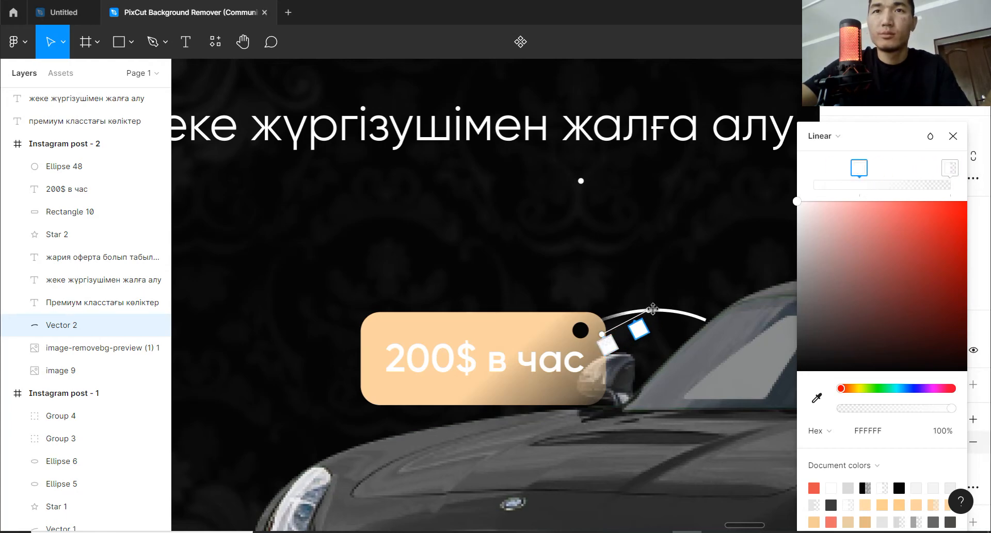
left_click_drag(652, 309, 709, 318)
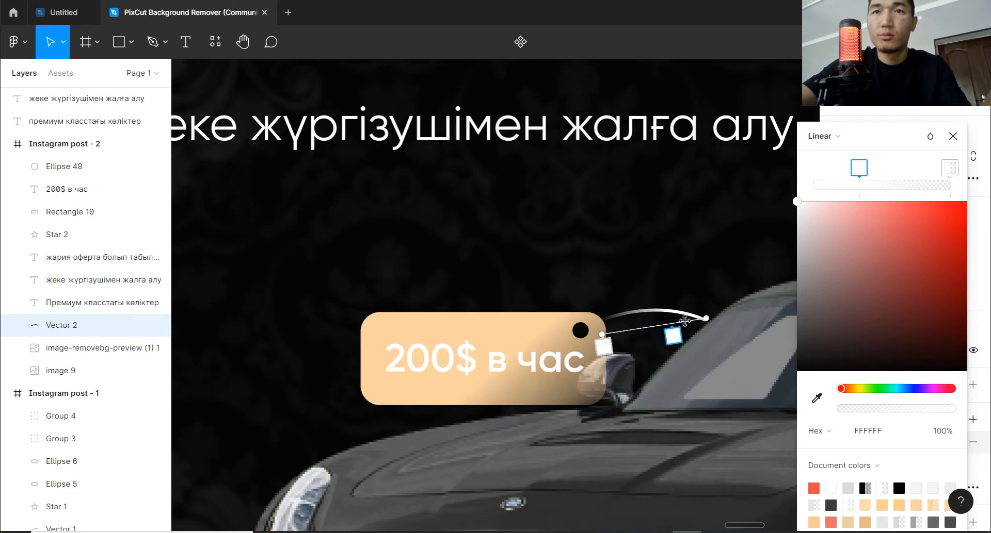
Add an FFFFFF stop at 16% opacity at the windshield end and centre the fully opaque stop along the string.
left_click(819, 181)
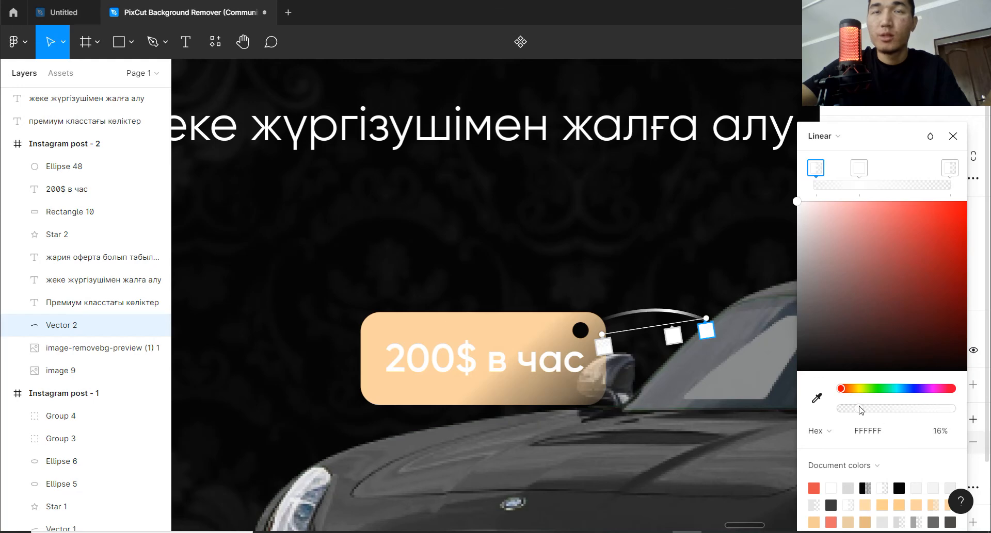
left_click_drag(672, 335, 597, 335)
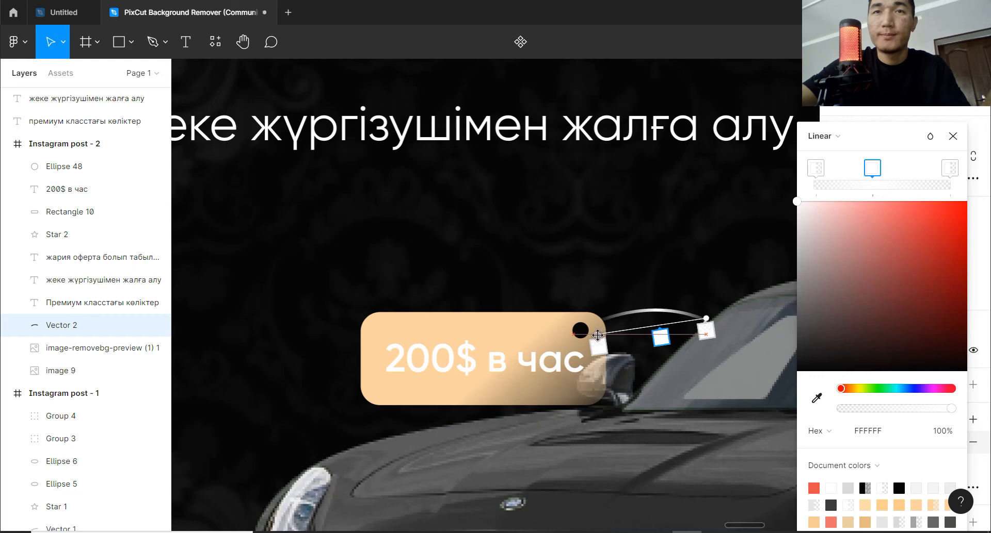
mouse_move(660, 336)
left_mouse_down()
mouse_move(684, 334)
mouse_move(642, 331)
mouse_move(651, 332)
left_mouse_up()
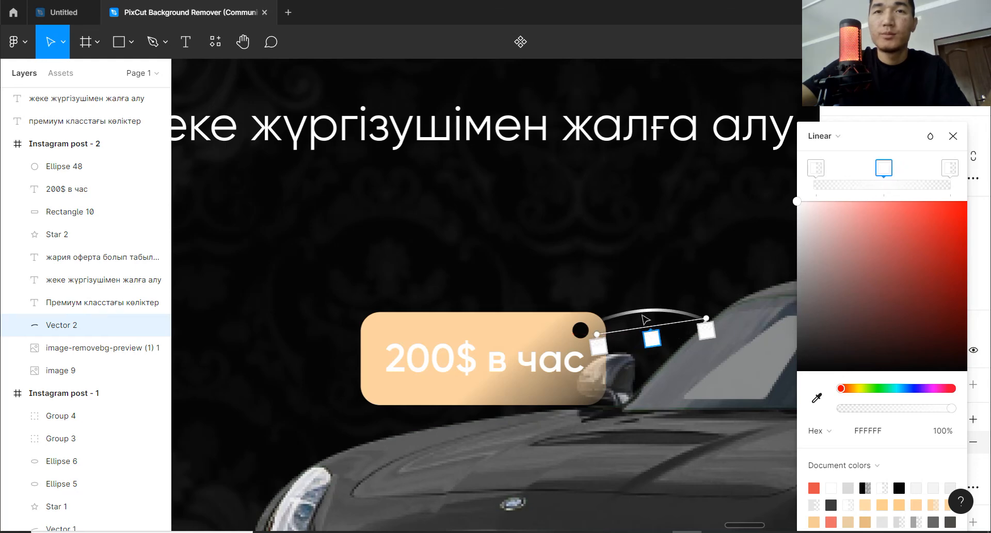
Add an extra gradient stop just inside the tag end of the string and lower its opacity to 0%.
left_click(830, 185)
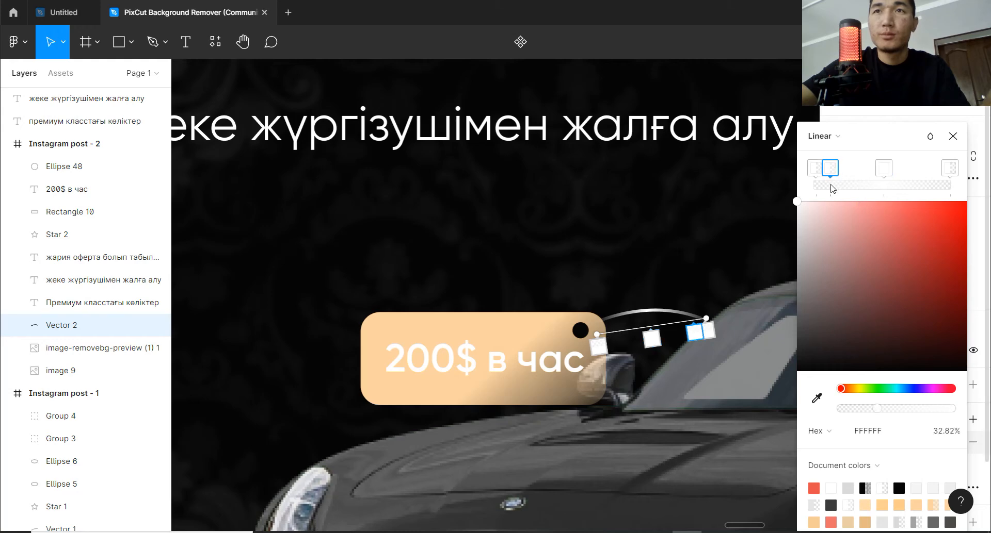
key("ctrl+z")
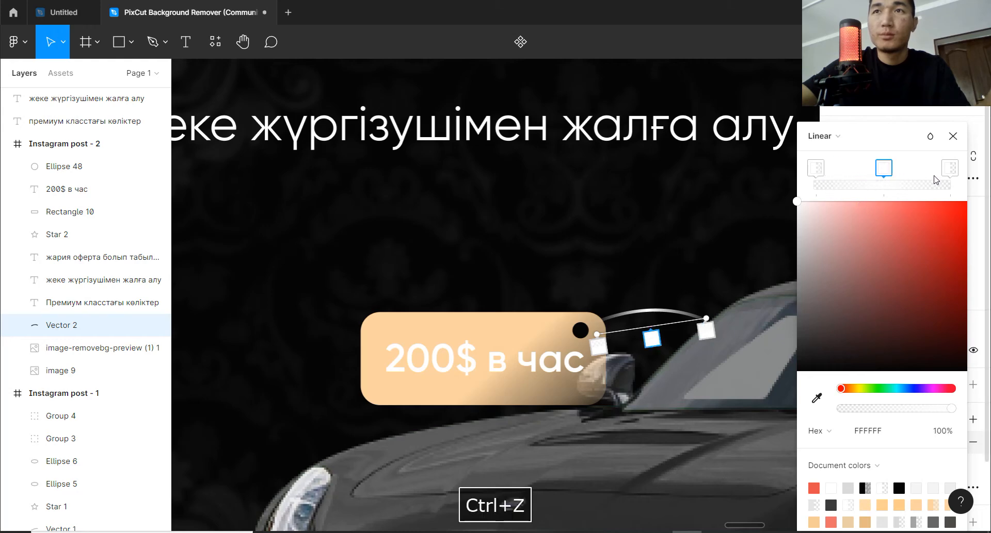
left_click(934, 185)
left_click_drag(865, 409, 888, 409)
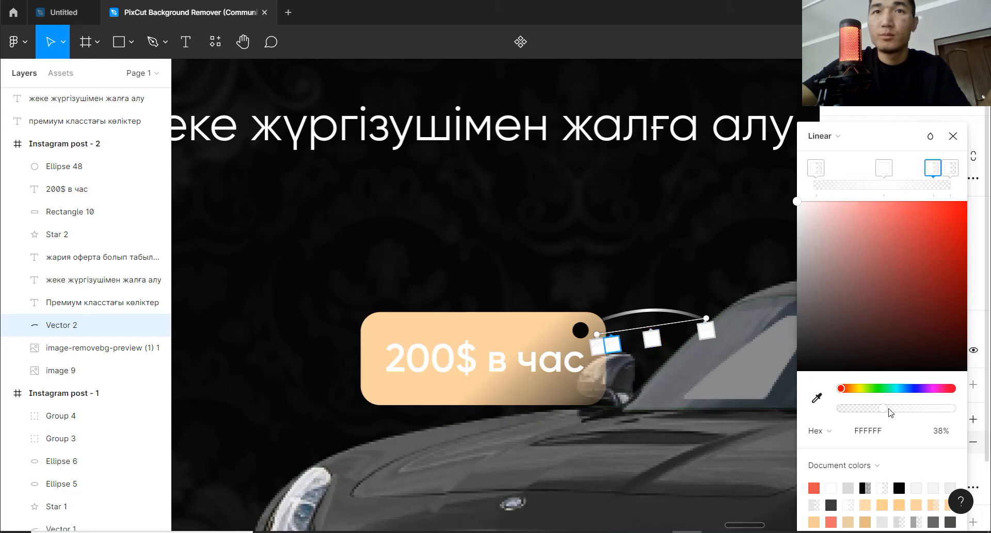
key("ctrl+z")
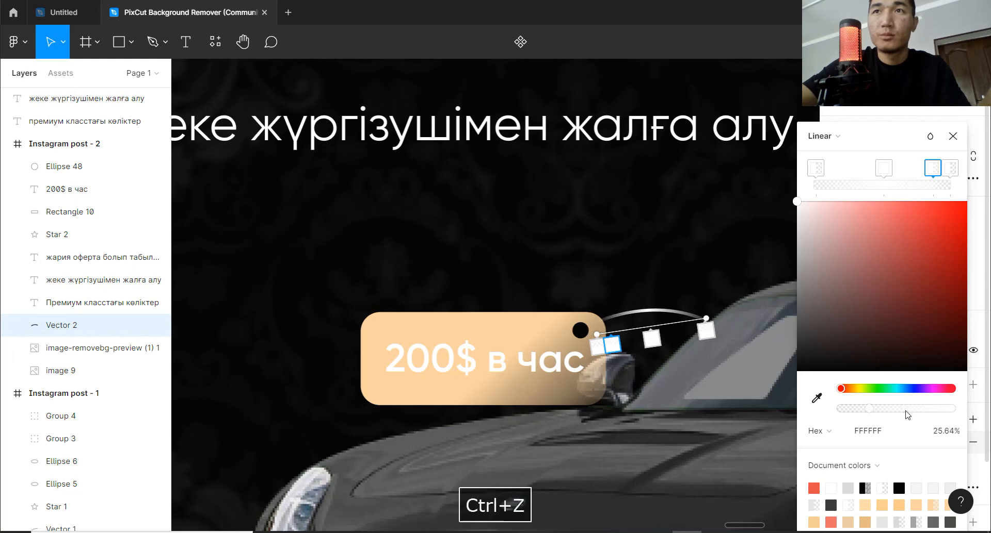
left_click(948, 167)
left_click_drag(853, 408, 846, 412)
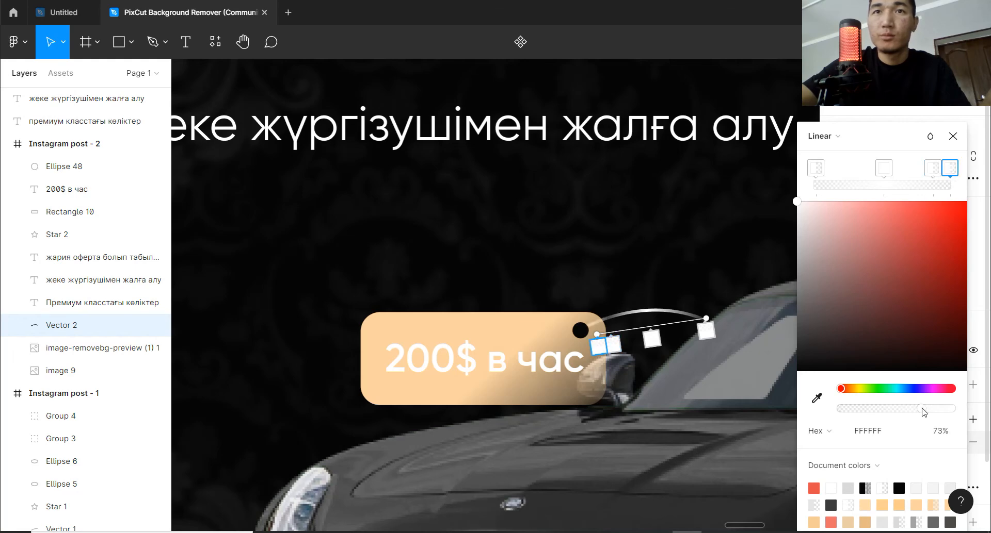
key("ctrl+z")
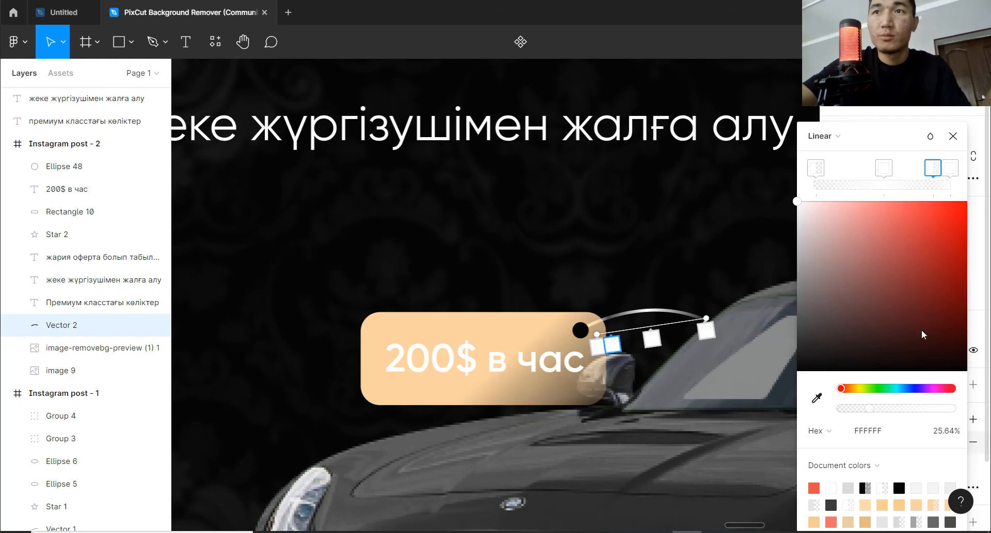
left_click_drag(870, 410, 841, 413)
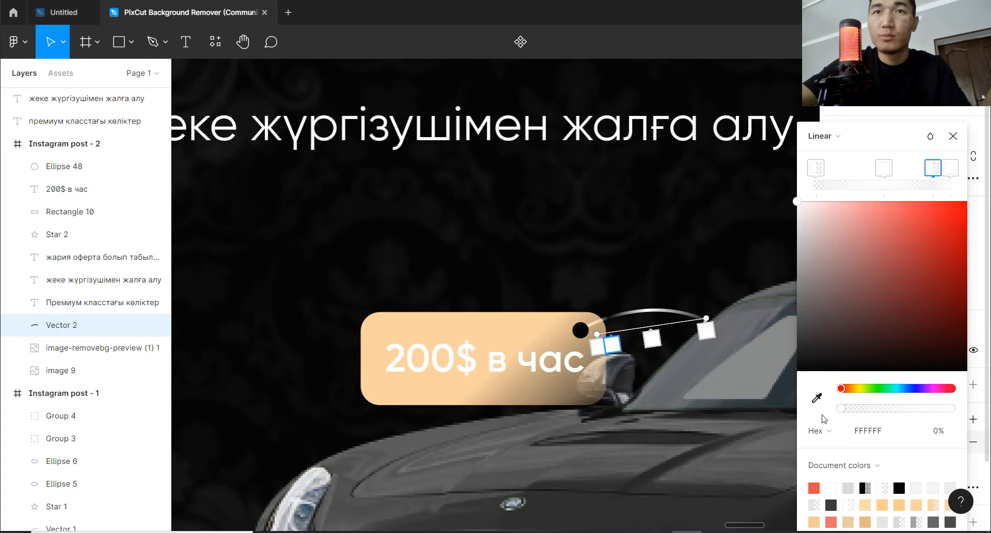
Readjust the opacity of the stop just inside the tag end and set the string's tag-end stop to 14% opacity.
left_click(954, 173)
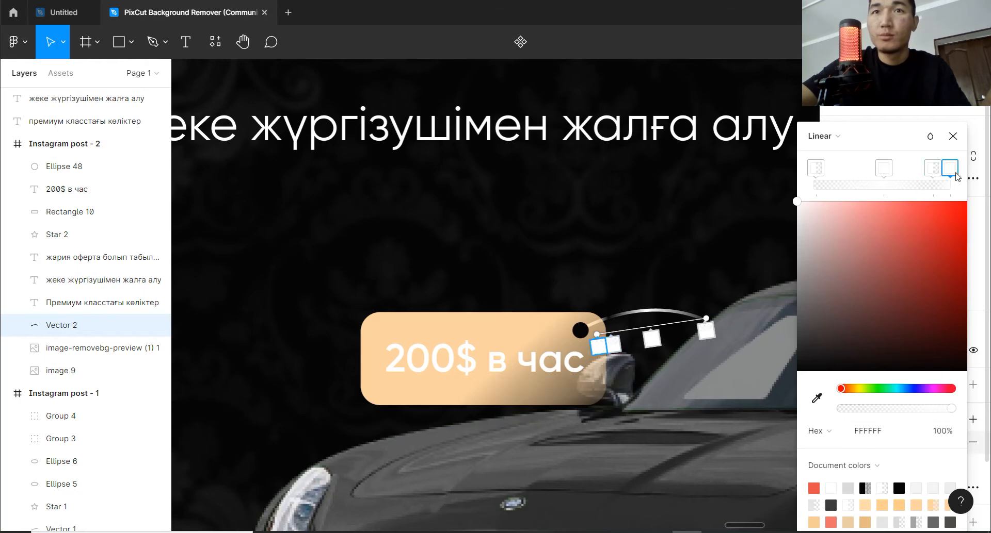
left_click_drag(947, 177, 954, 177)
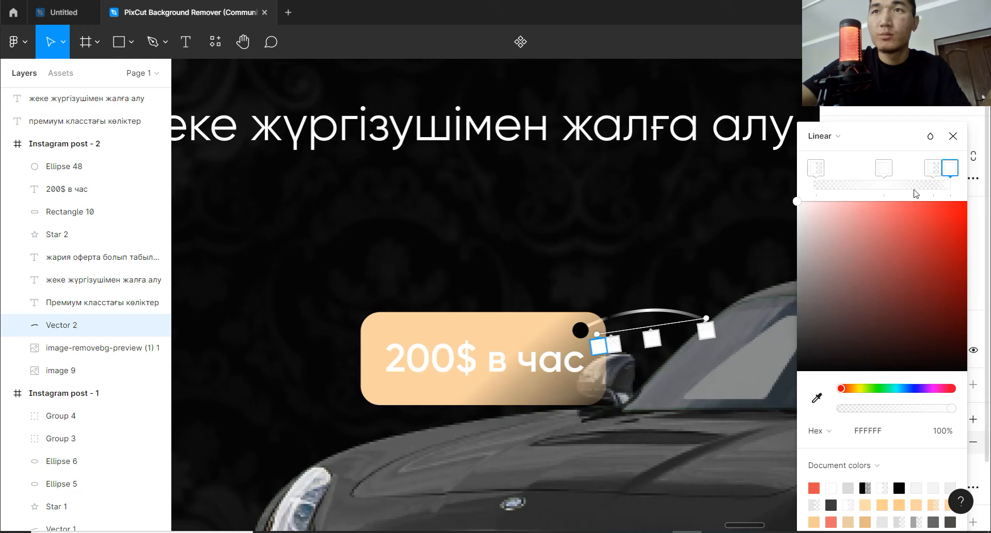
left_click(934, 170)
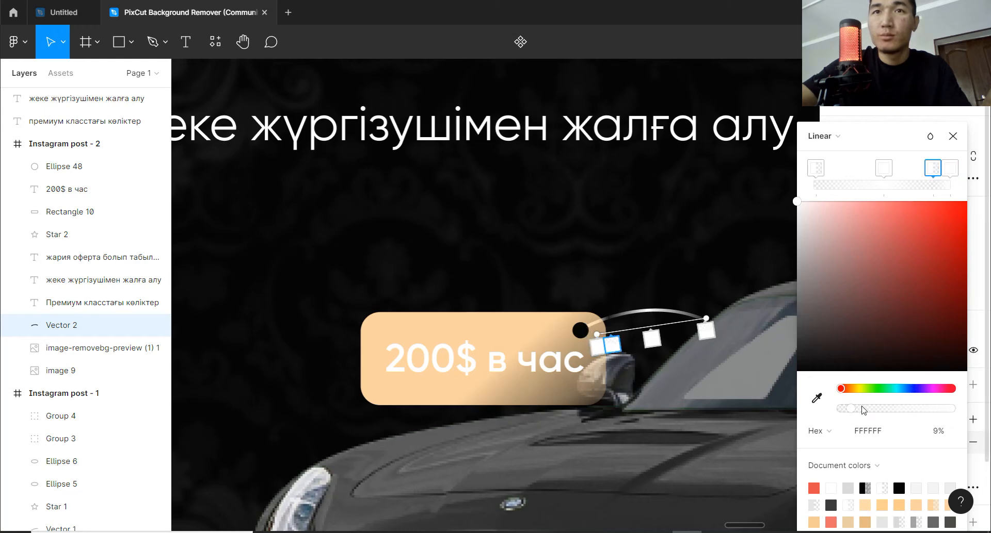
left_click(952, 170)
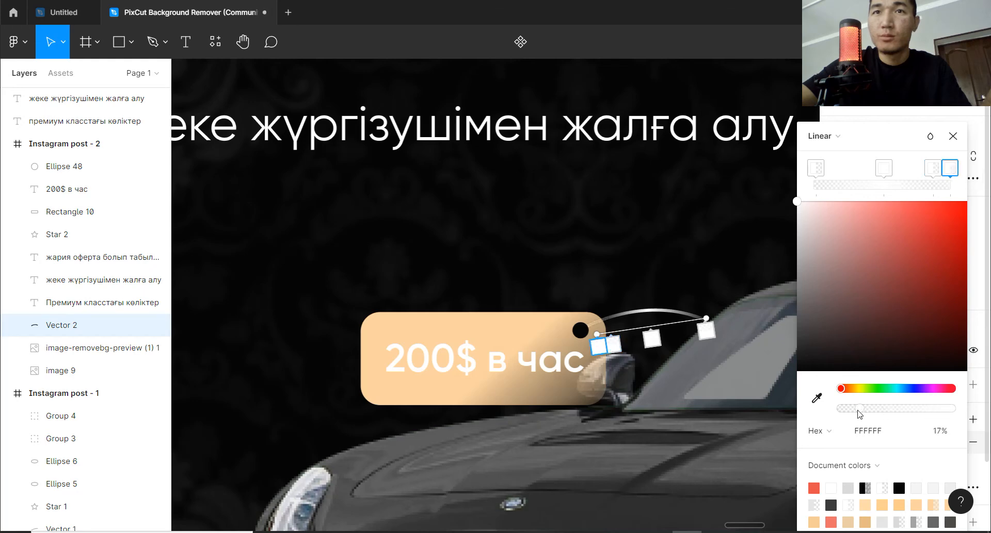
left_click_drag(859, 414, 856, 411)
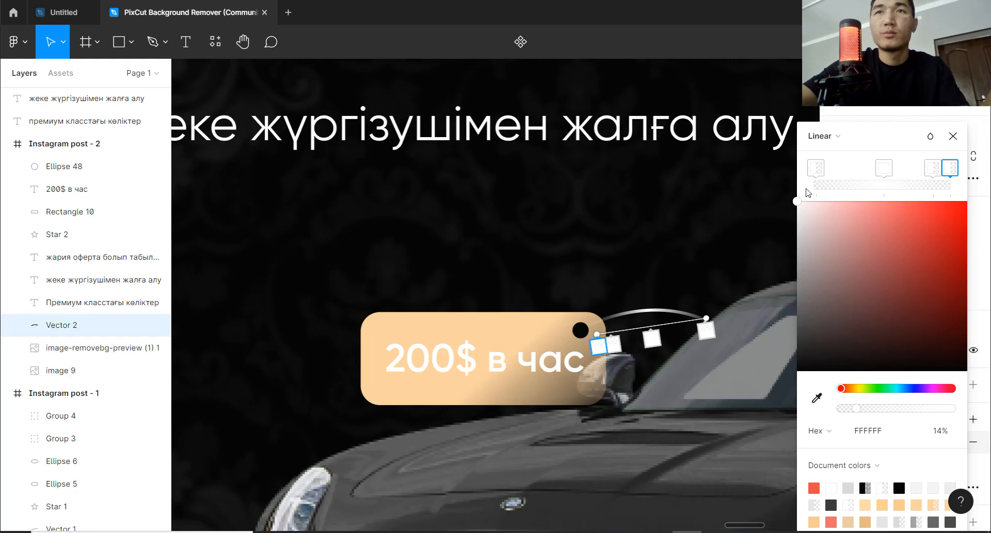
left_click(953, 136)
left_click(740, 238)
Group the price text, tag rectangle, hole circle and string of the hanging price tag.
scroll(750, 279, "down", 3)
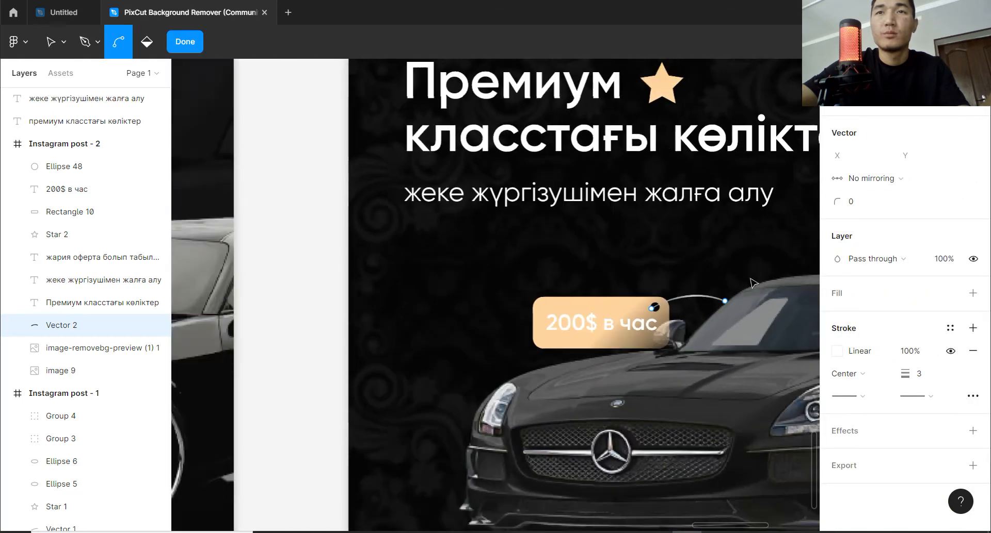
scroll(750, 279, "down", 2)
key("space")
left_click_drag(750, 279, 590, 257)
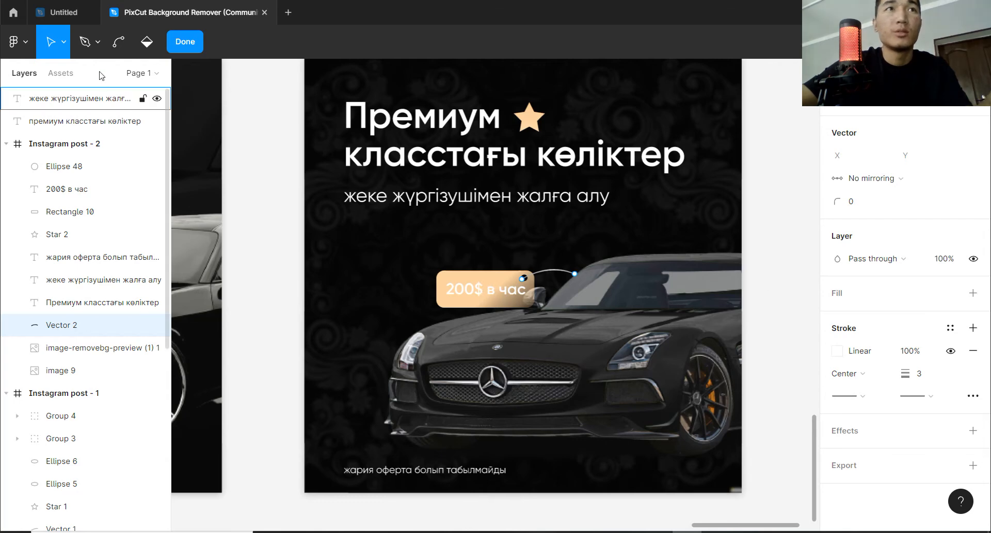
key("Escape")
left_click(469, 290)
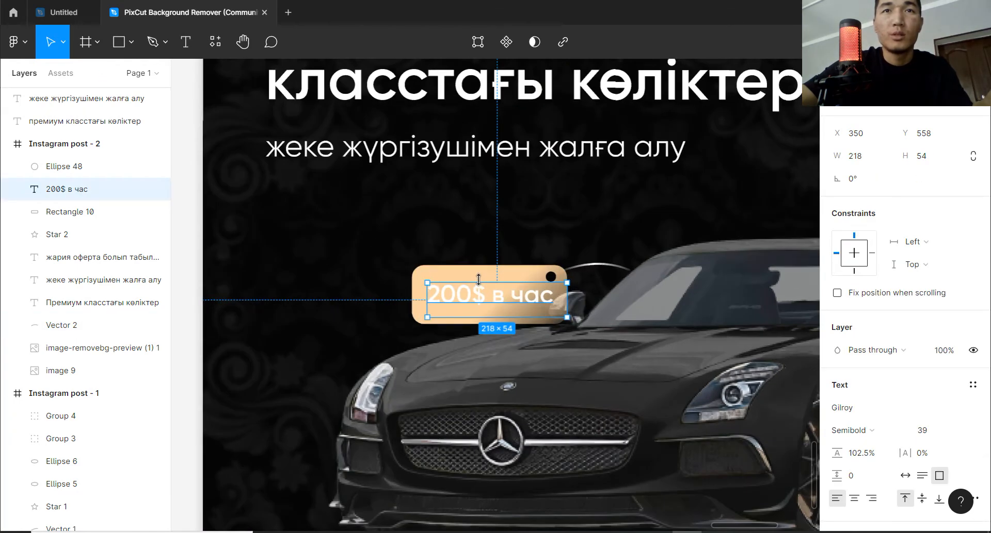
scroll(479, 283, "up", 3)
left_click(498, 279, "shift")
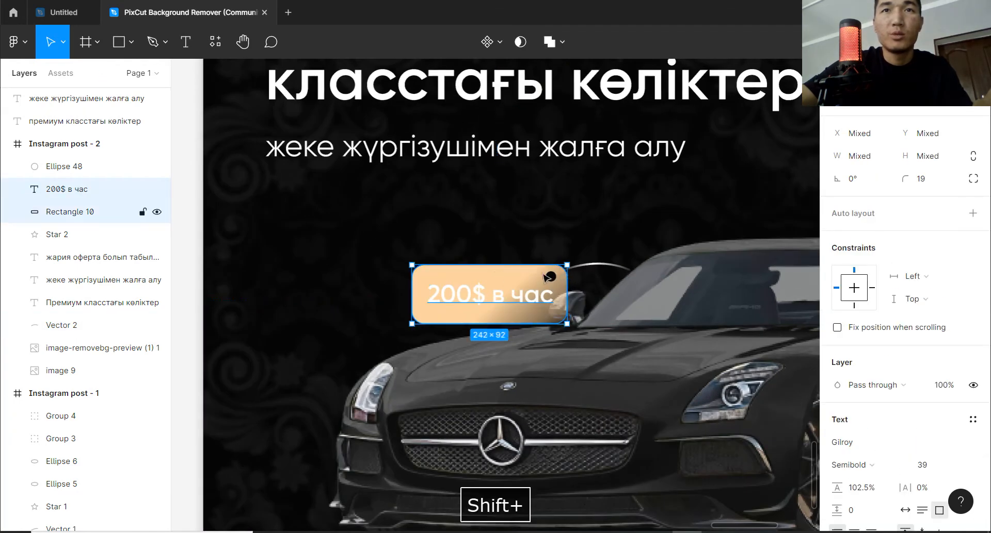
left_click(551, 276, "shift")
left_click(588, 264, "shift")
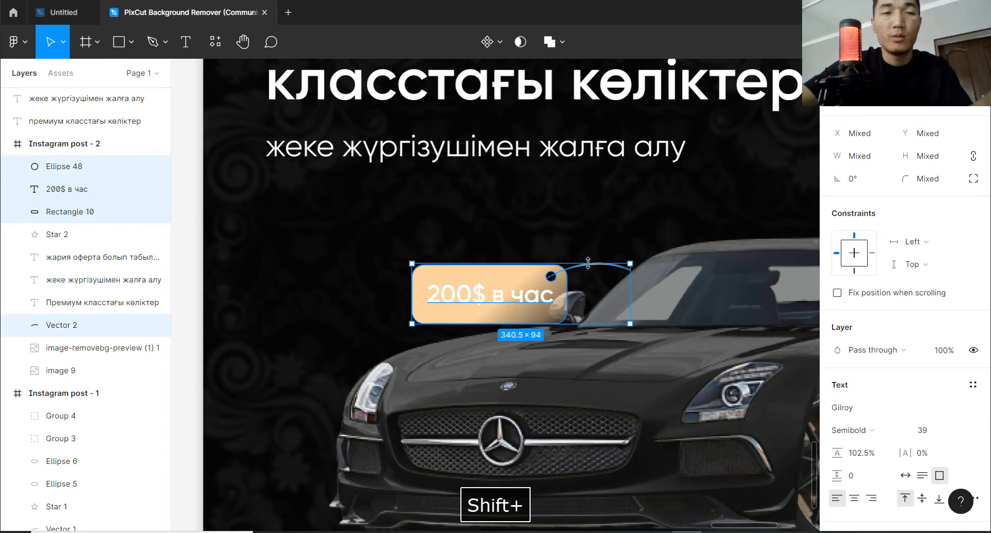
key("ctrl+g")
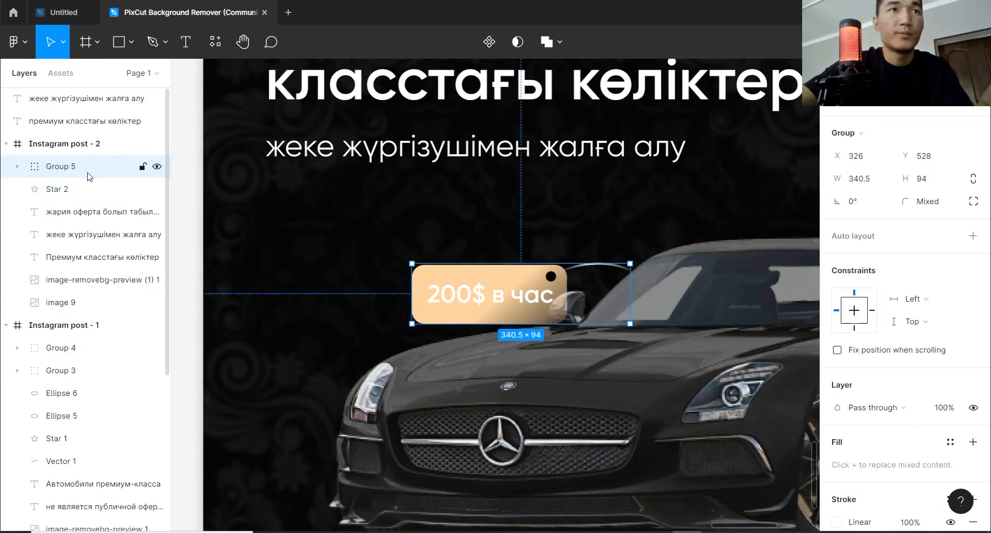
Place the price tag group behind the car image, tilt it to -7.78° and shift it slightly away from the windshield.
left_click_drag(89, 177, 87, 285)
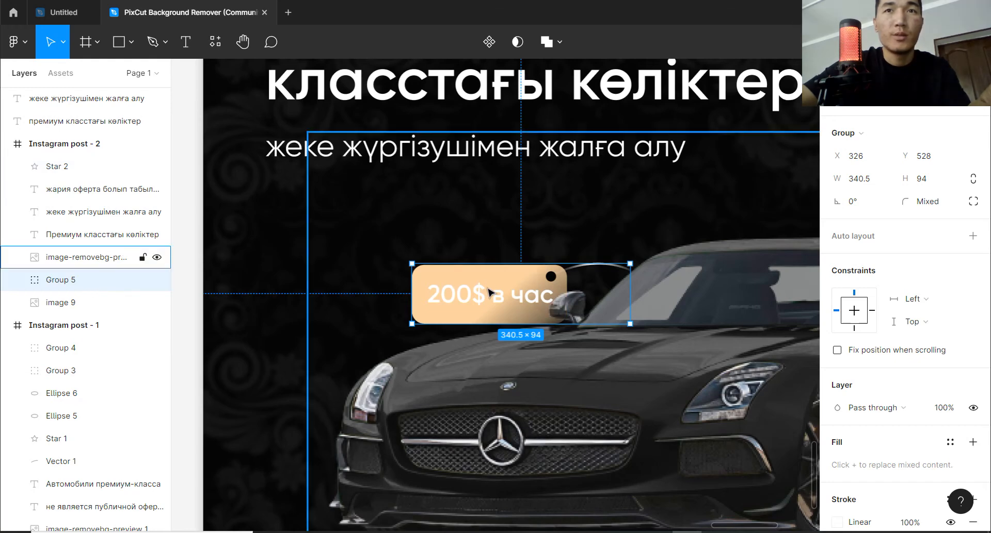
left_click_drag(496, 297, 483, 303)
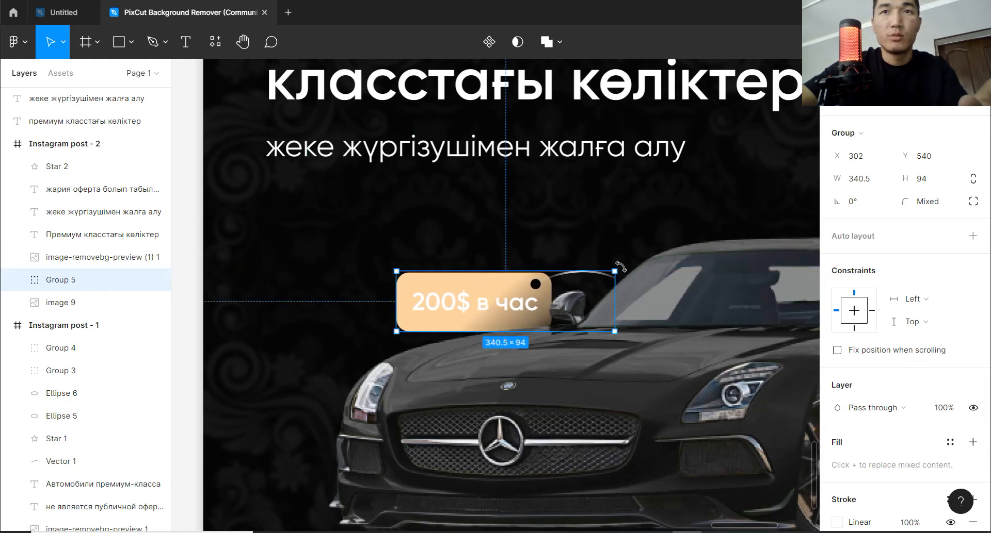
left_click_drag(637, 273, 639, 281)
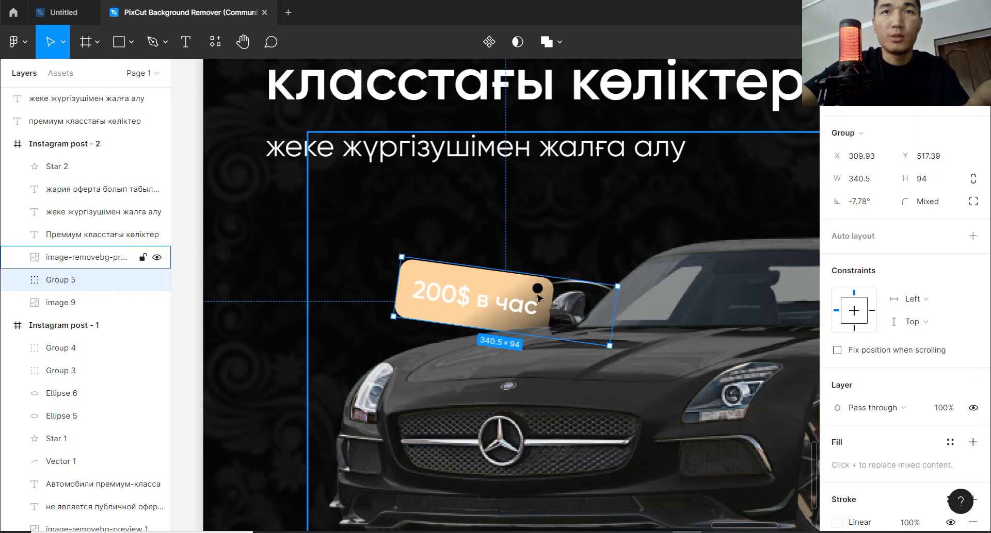
left_click_drag(524, 293, 527, 299)
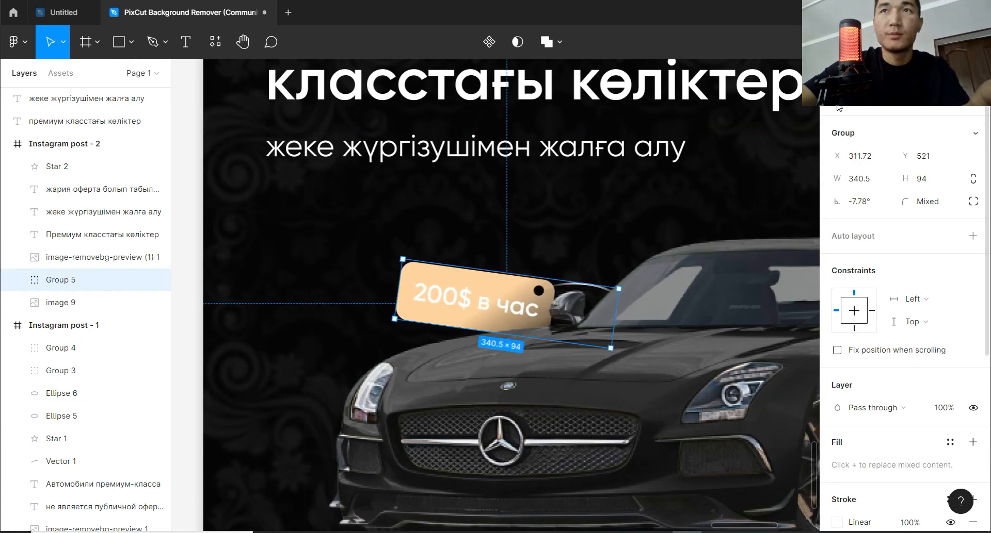
left_click_drag(399, 282, 381, 269)
left_click(577, 222)
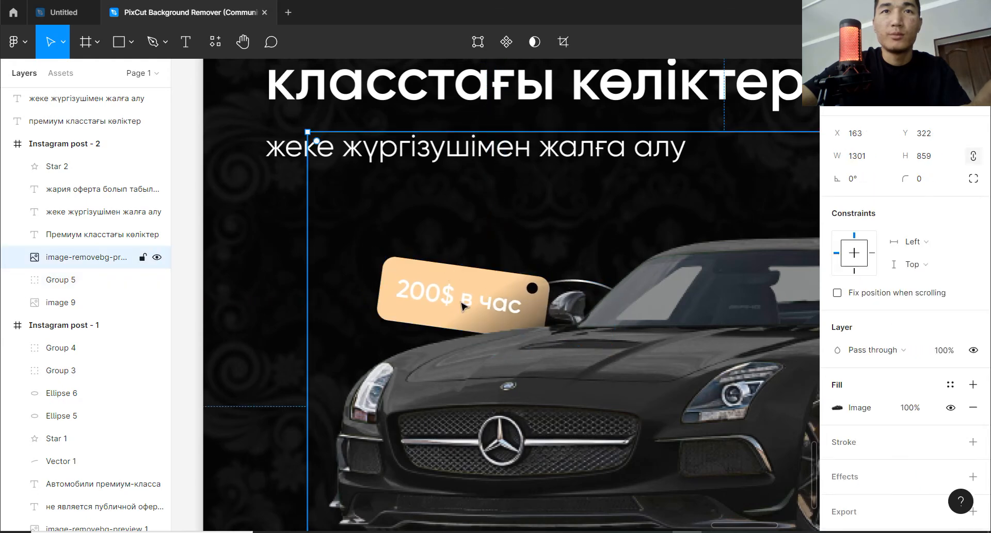
left_click(289, 273)
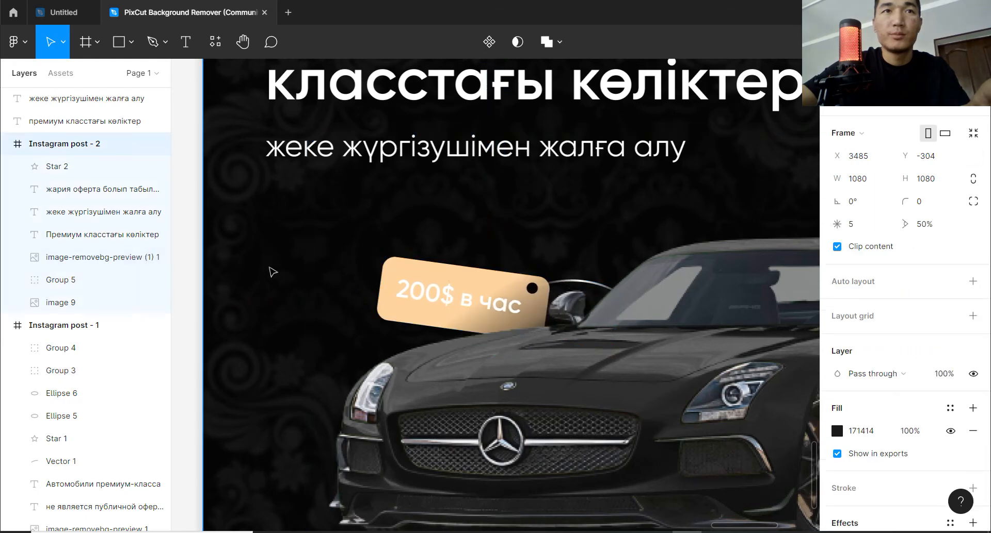
Recolour the "200$ в час" text inside the tag group to 010101.
left_click(444, 298)
left_click(105, 235)
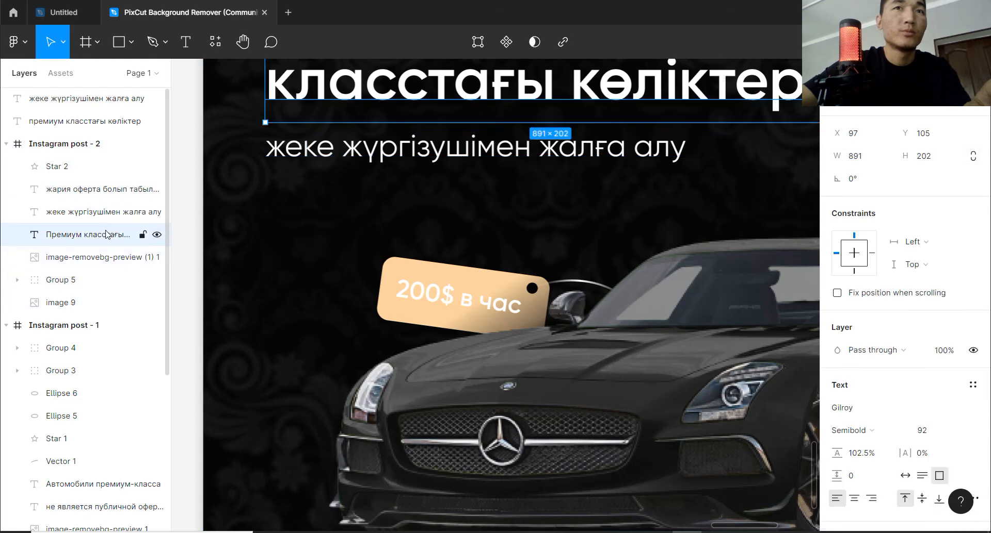
left_click(103, 190)
left_click(103, 166)
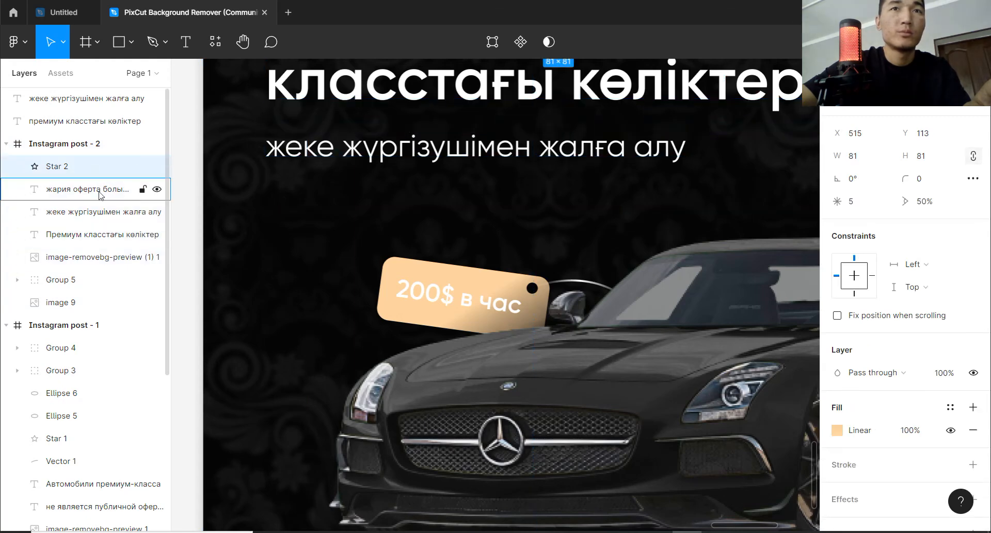
left_click(99, 190)
left_click(103, 257)
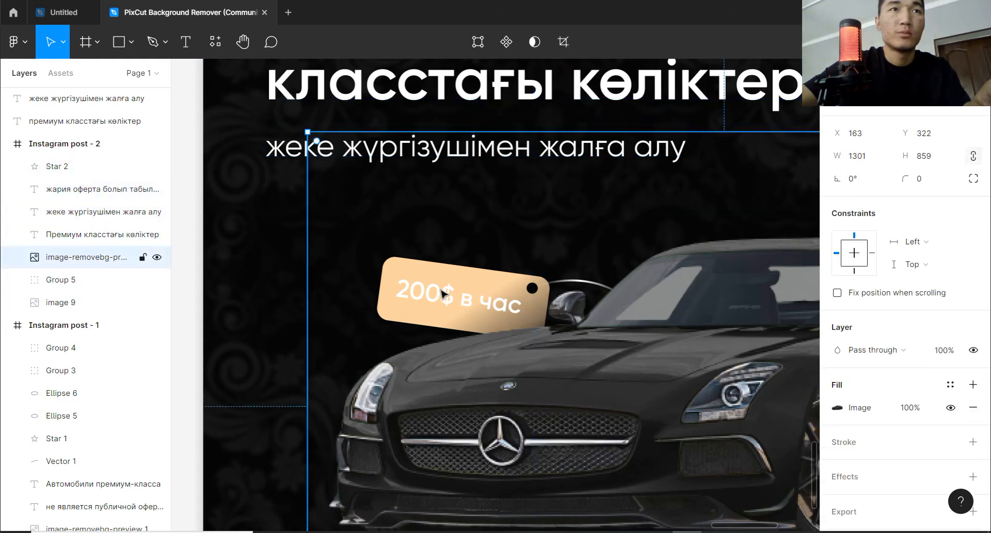
left_click(15, 280)
left_click(80, 303)
left_click(83, 325)
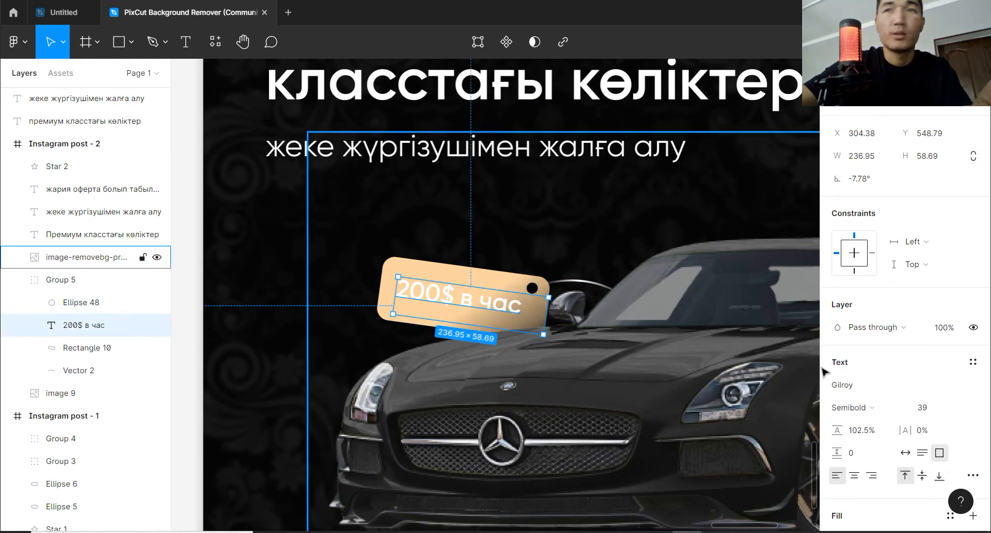
scroll(882, 462, "down", 3)
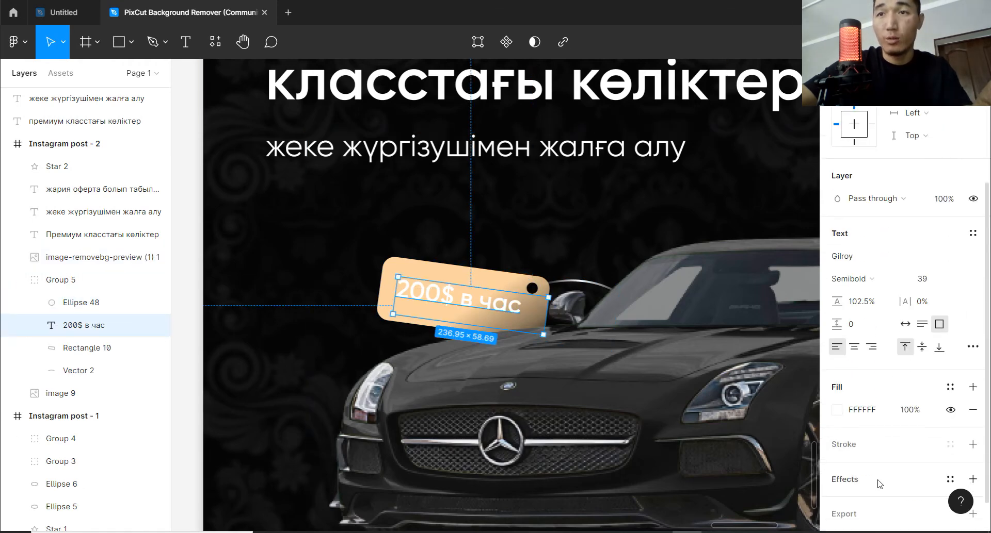
left_click(837, 410)
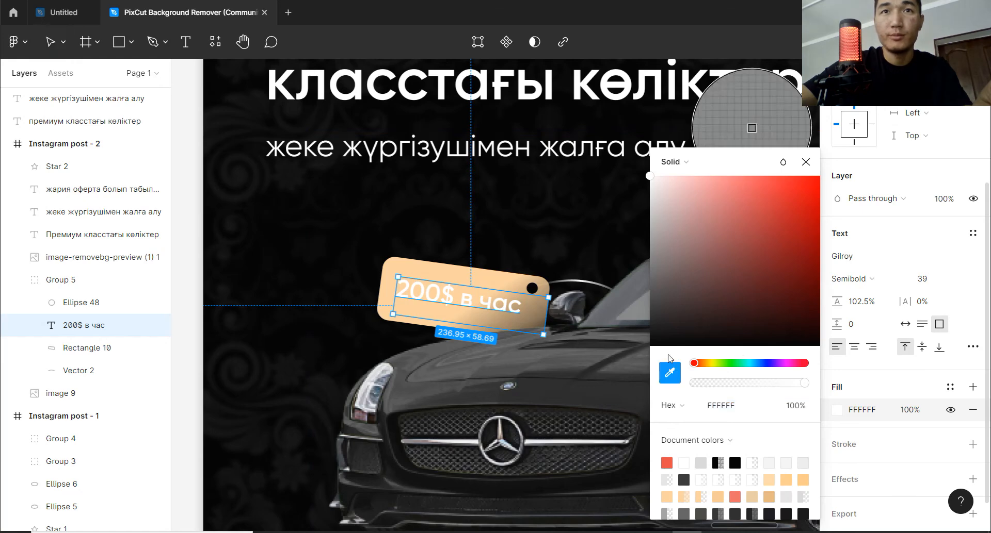
type("010101")
key("Return")
left_click(805, 163)
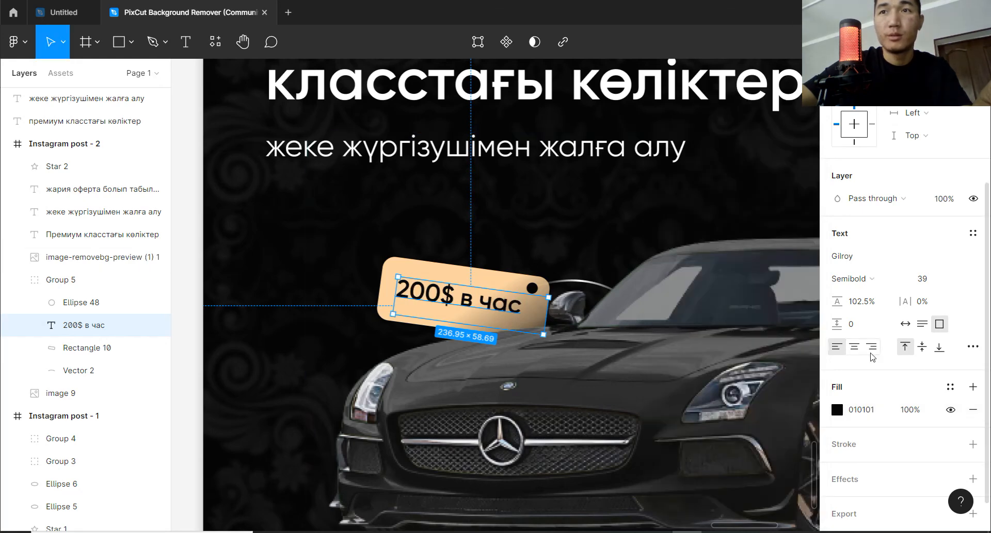
Enlarge the price text's font size to 42 and tighten its letter spacing slightly.
left_click_drag(924, 285, 929, 285, "alt")
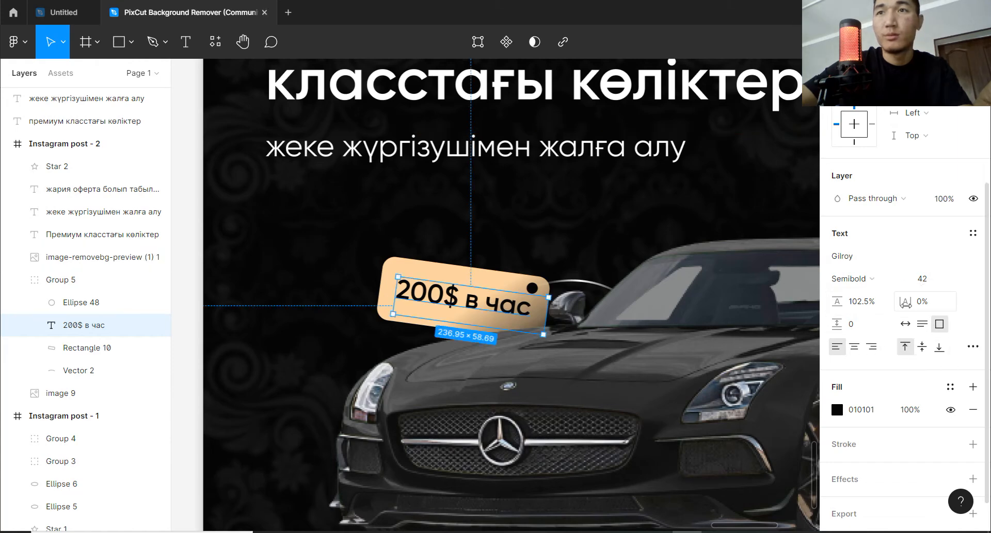
left_click_drag(905, 305, 927, 286)
left_click(749, 242)
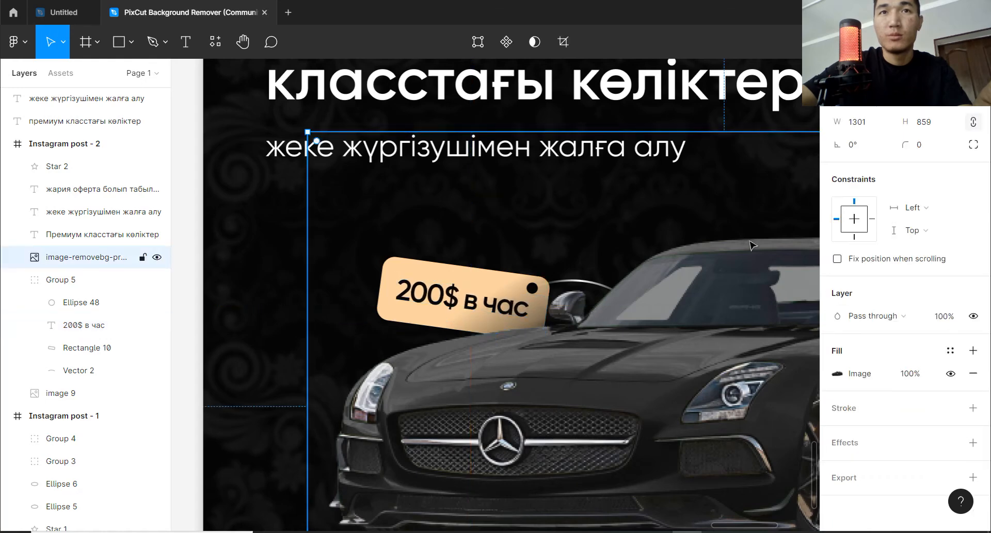
Draw a rectangle about 296 × 78 between the second post's left edge and the car's nearest headlight, at Y 703.
scroll(749, 273, "down", 1)
scroll(749, 277, "down", 2)
key("space")
left_click_drag(740, 278, 676, 295)
scroll(697, 294, "down", 3)
key("space")
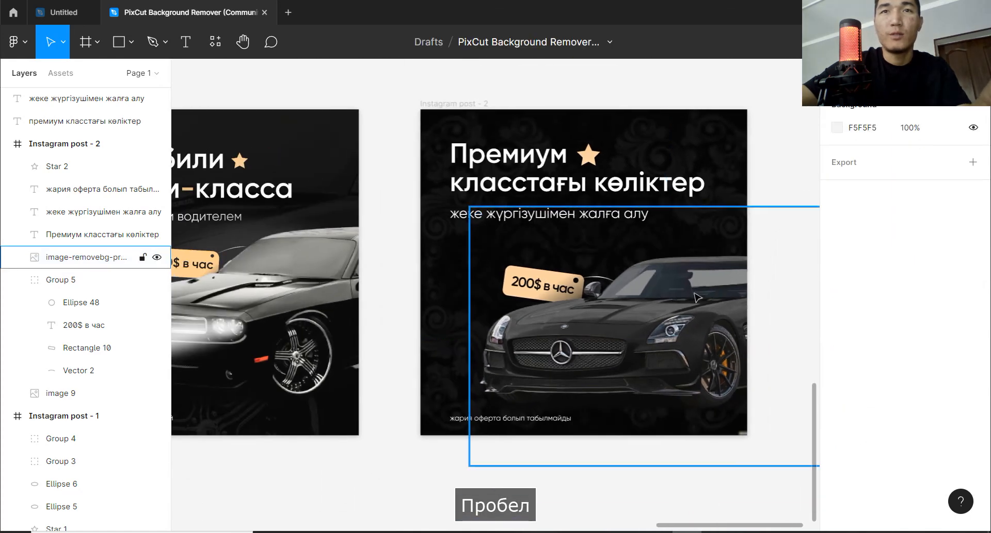
left_click(788, 175)
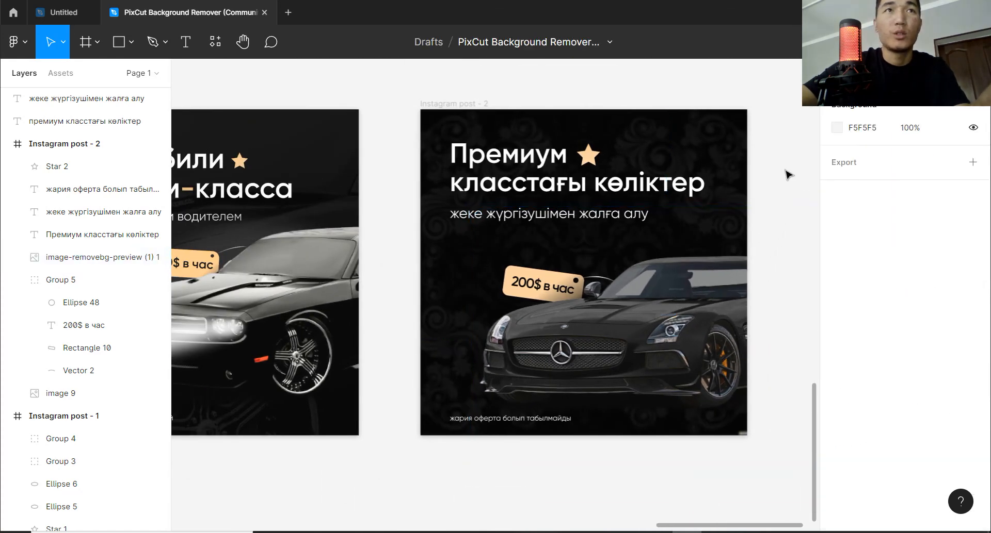
left_click(131, 42)
left_click(103, 73)
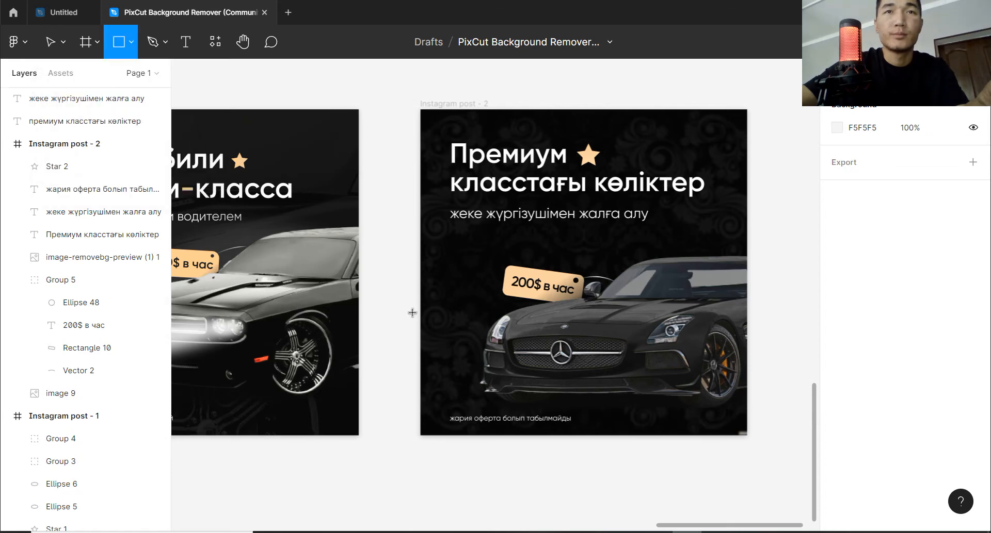
mouse_move(510, 345)
left_mouse_down()
mouse_move(420, 331)
mouse_move(420, 314)
left_mouse_up()
left_click_drag(485, 317, 485, 322)
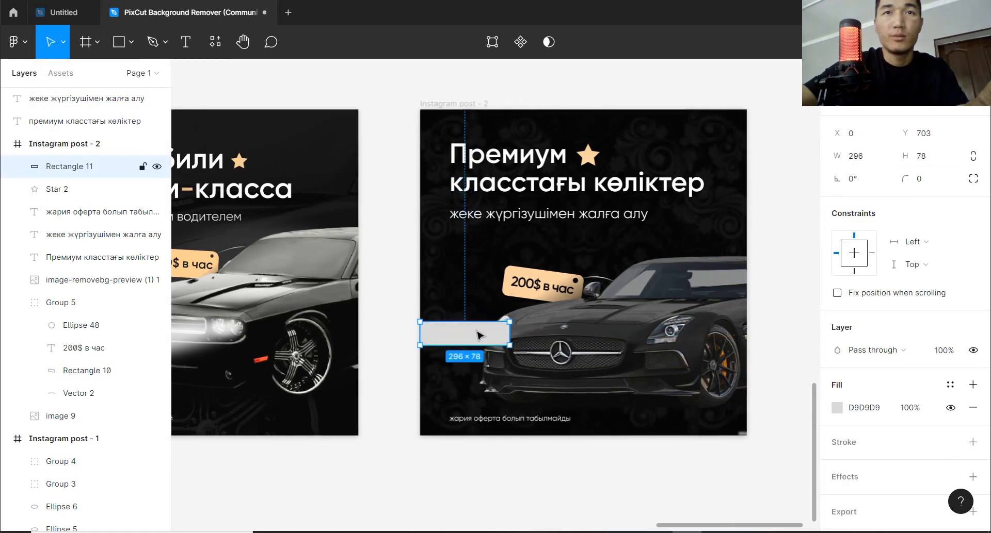
Reshape the rectangle into a light beam that starts at the headlight and widens past the frame's left edge.
double_click(481, 336)
left_click_drag(422, 347, 392, 392)
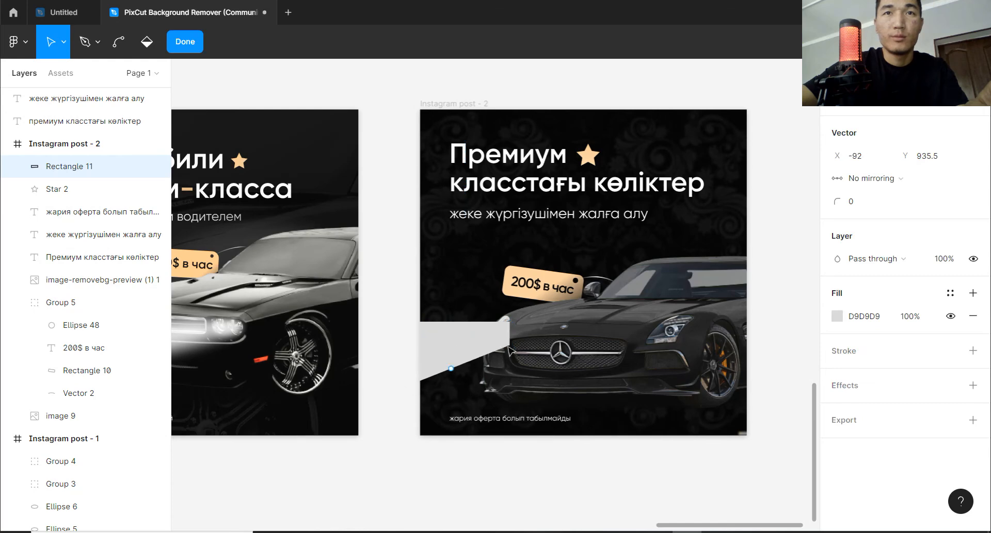
left_click(509, 323)
left_click_drag(509, 323, 504, 344)
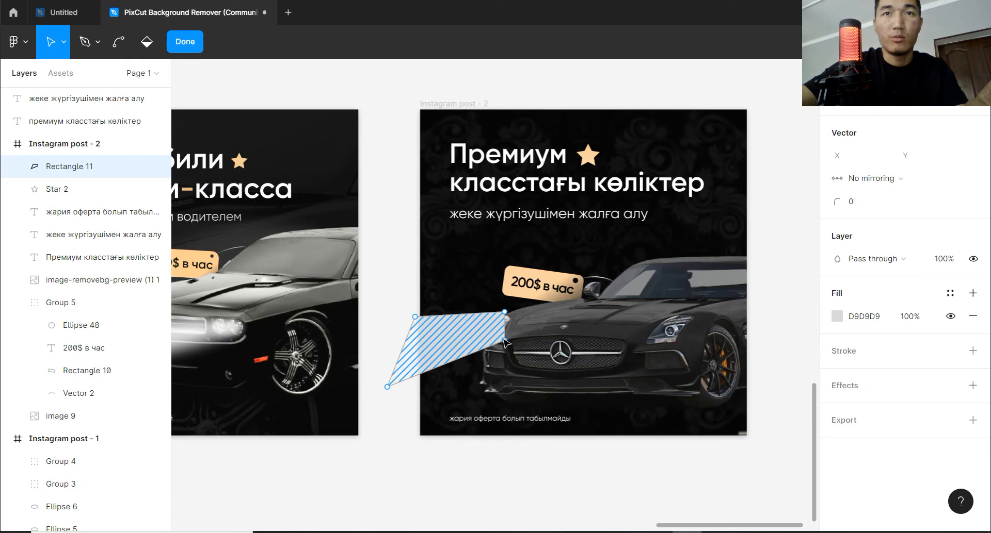
key("Escape")
double_click(502, 313)
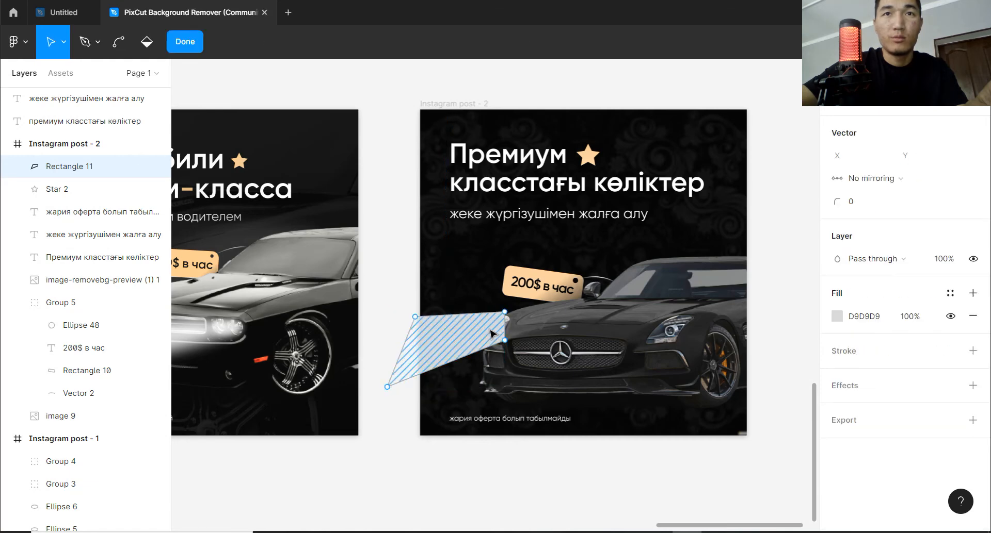
left_click(504, 318)
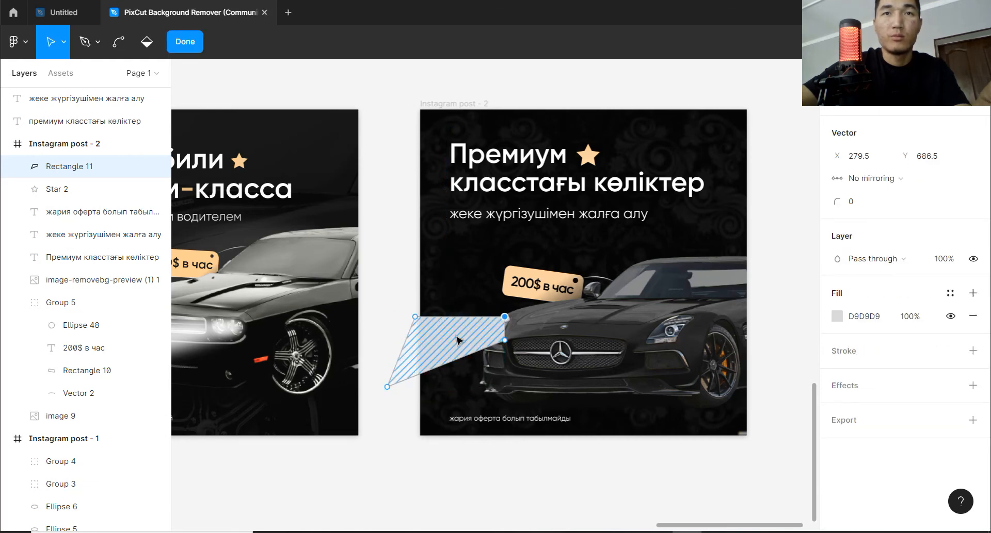
Copy the beam shape to the car's other headlight and stretch its far corners past the frame's left edge.
left_click_drag(456, 342, 637, 343)
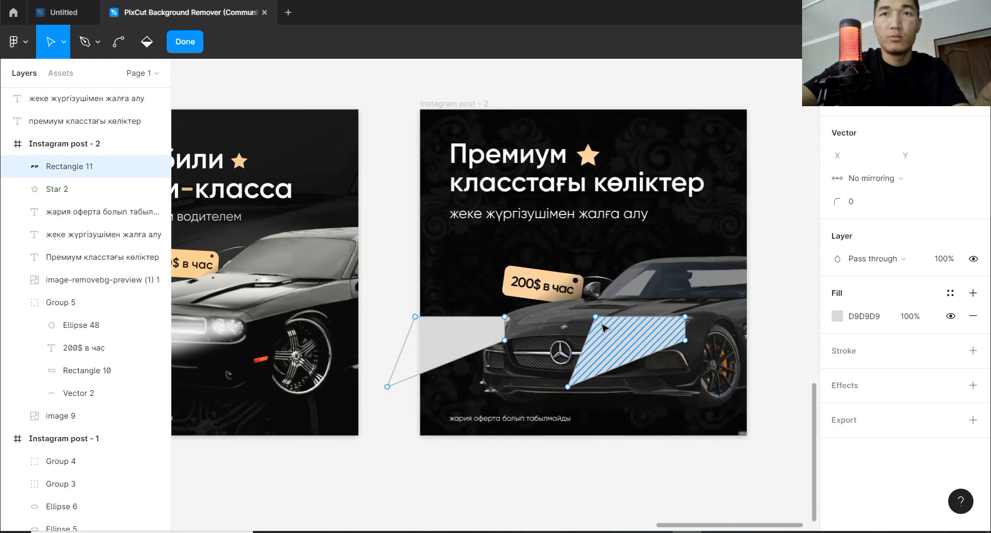
left_click_drag(595, 317, 391, 362)
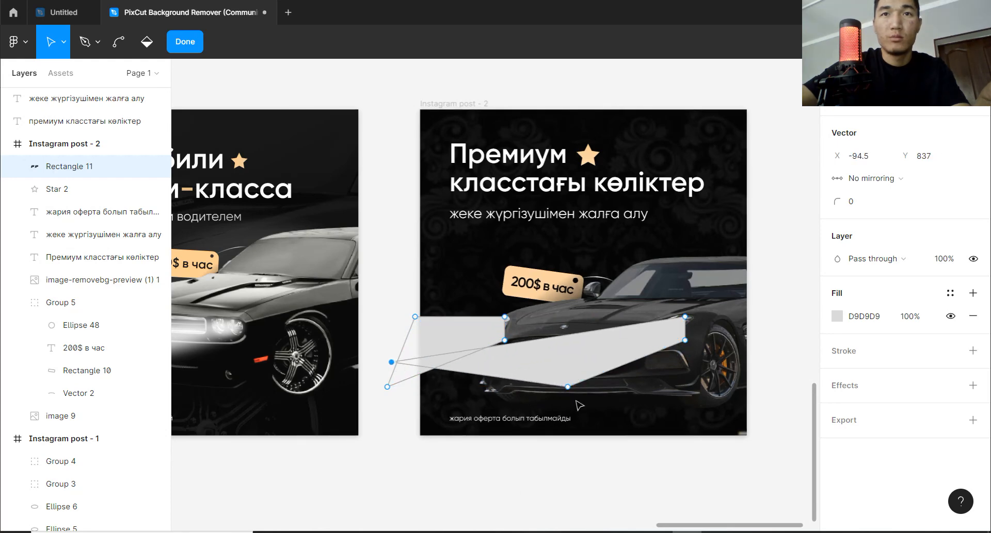
left_click_drag(568, 387, 378, 438)
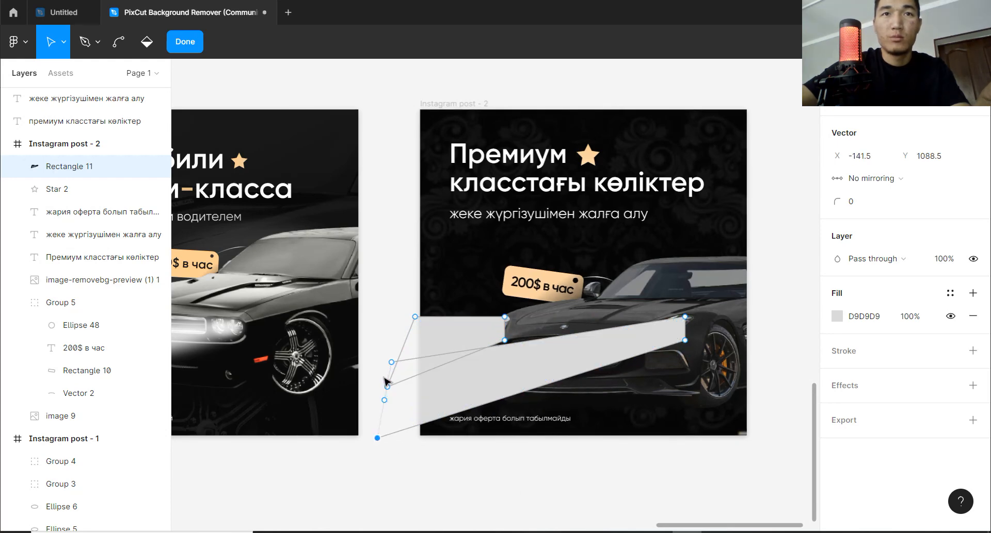
left_click_drag(391, 363, 395, 356)
Delete the filled area of the first beam at the car's left-hand headlight.
left_click(515, 374)
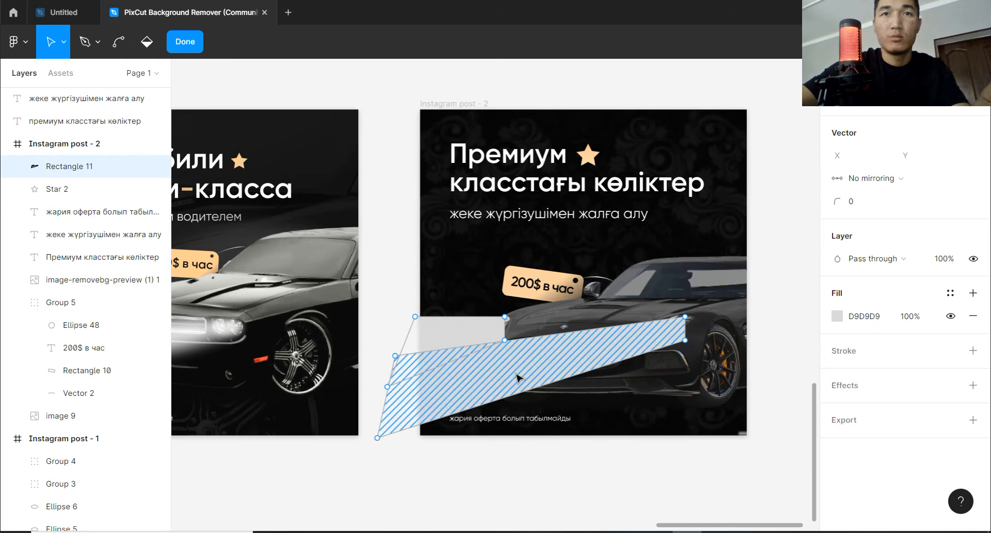
left_click(487, 337)
key("Delete")
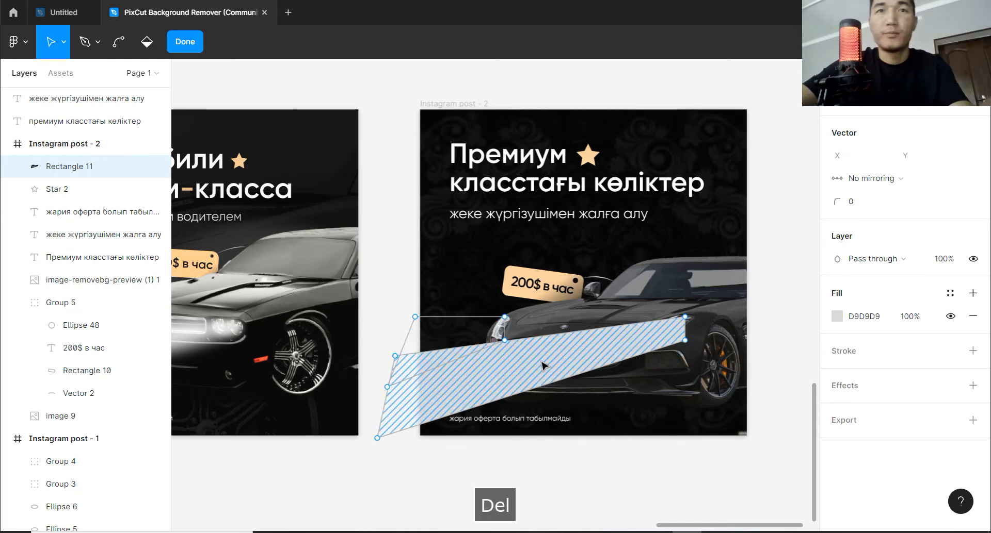
left_click(537, 360)
left_click(713, 478)
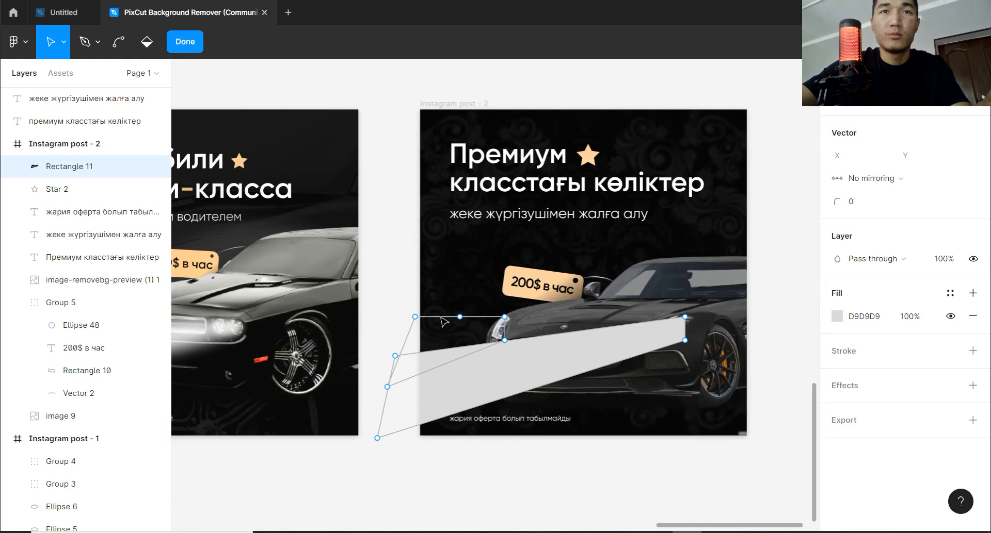
Finish editing the headlight beam's shape and change its fill to white, FFFFFF.
key("Escape")
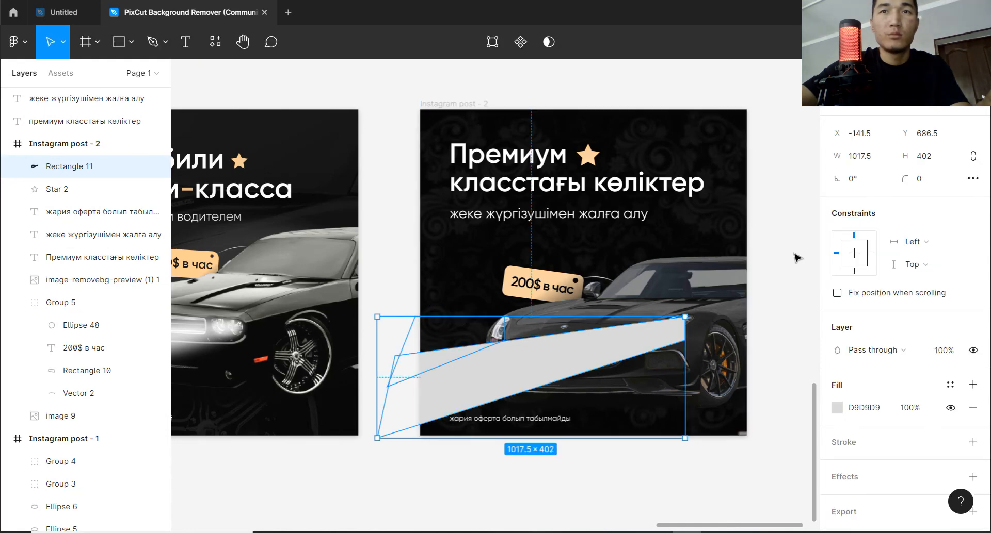
key("Escape")
left_click(542, 370)
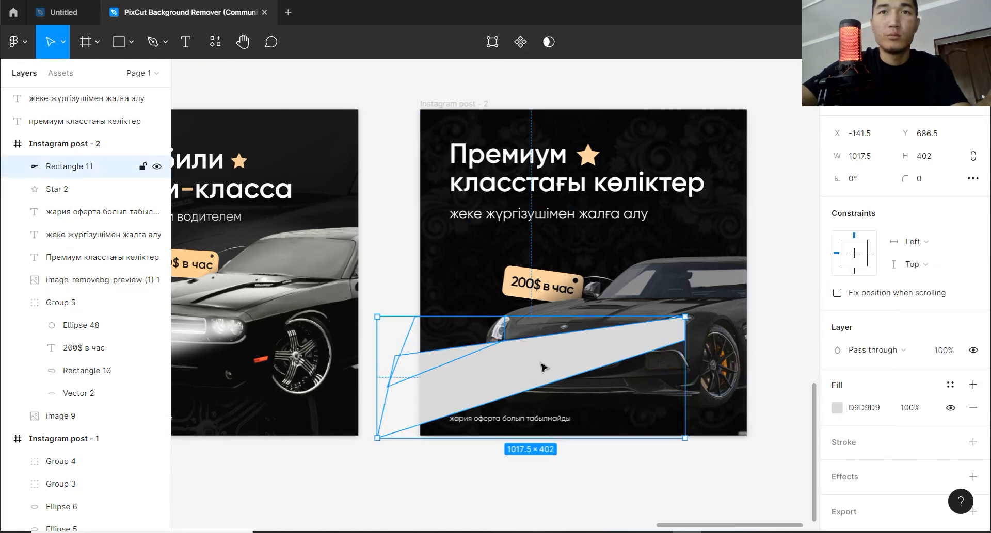
left_click(837, 408)
left_click_drag(671, 202, 640, 177)
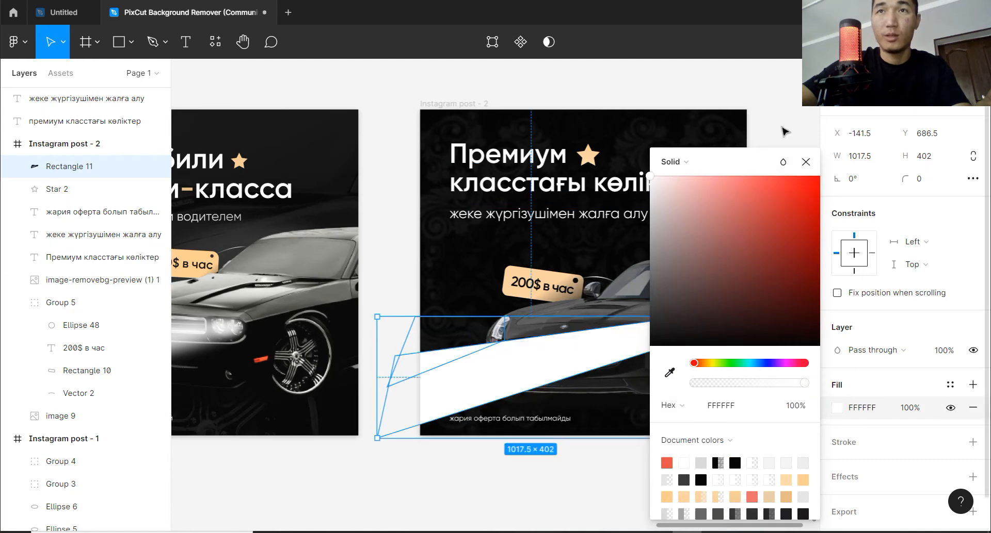
left_click(802, 119)
Change the beam's fill to a linear gradient running from opaque white at the headlight to transparent past the frame's left edge.
left_click(643, 332)
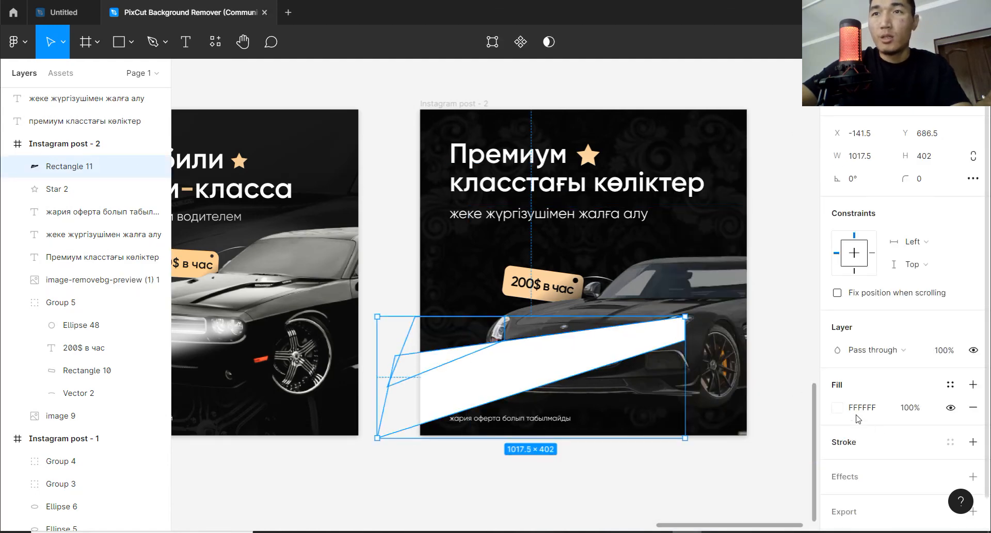
left_click(848, 410)
left_click(830, 412)
left_click(835, 408)
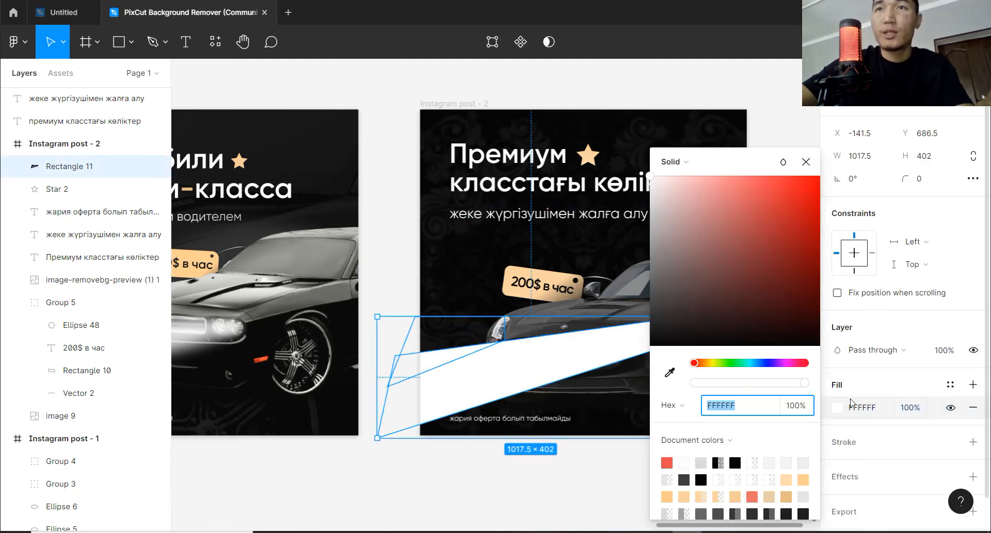
left_click(668, 160)
left_click(670, 176)
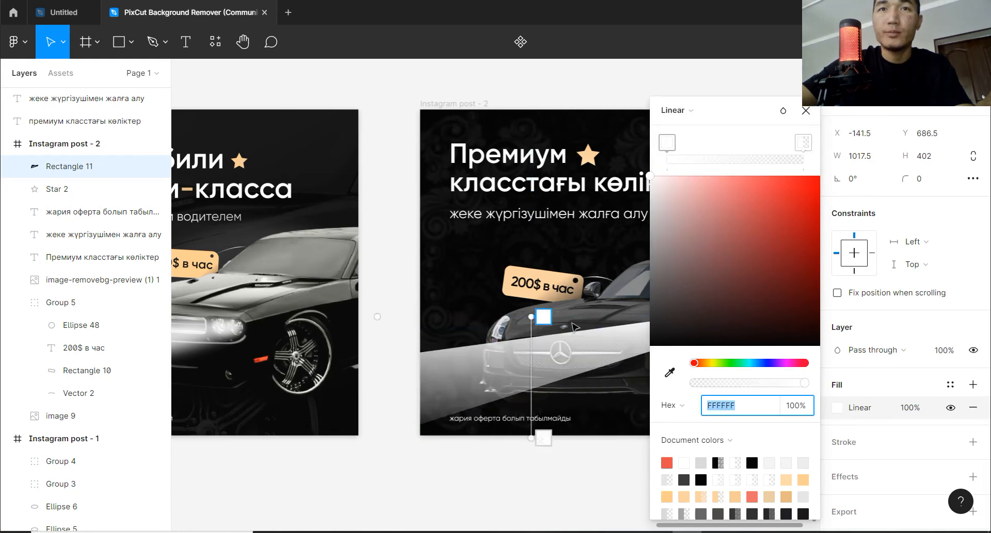
left_click_drag(531, 317, 641, 340)
left_click_drag(536, 442, 413, 411)
key("space")
mouse_move(568, 353)
left_mouse_down()
mouse_move(470, 363)
mouse_move(580, 342)
left_mouse_up()
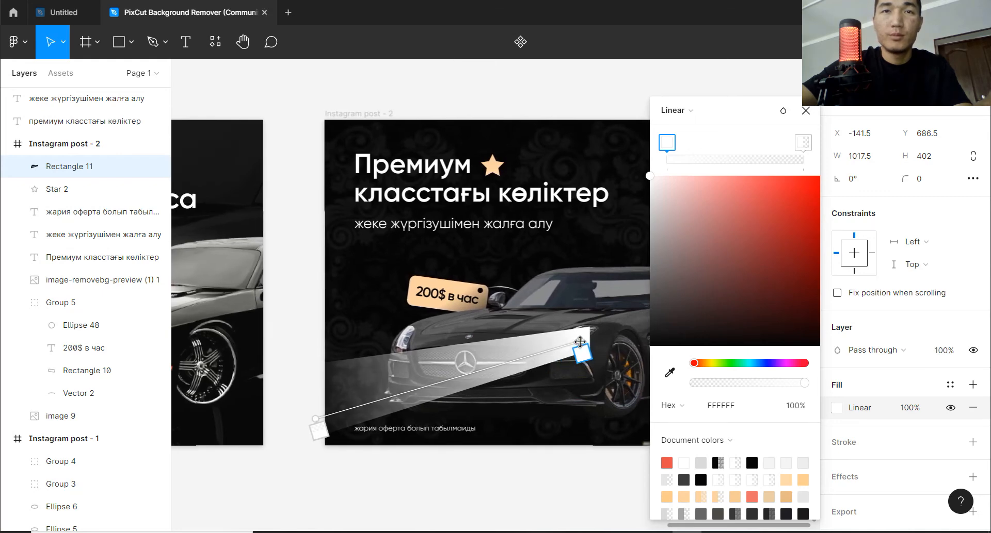
mouse_move(312, 417)
left_mouse_down()
mouse_move(274, 420)
mouse_move(319, 404)
left_mouse_up()
left_click(805, 112)
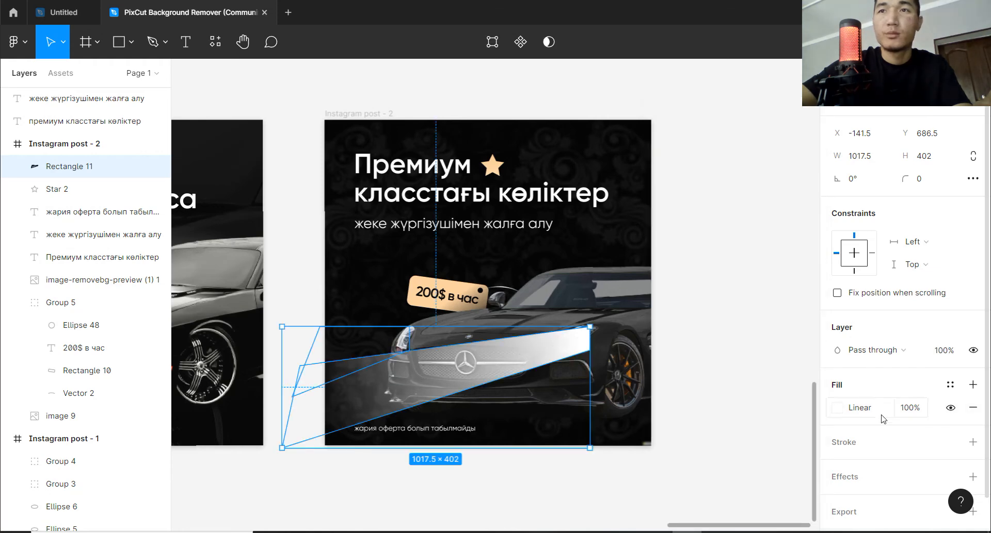
Add a layer blur to the beam and strengthen it until the beam's edges are soft.
left_click(876, 499)
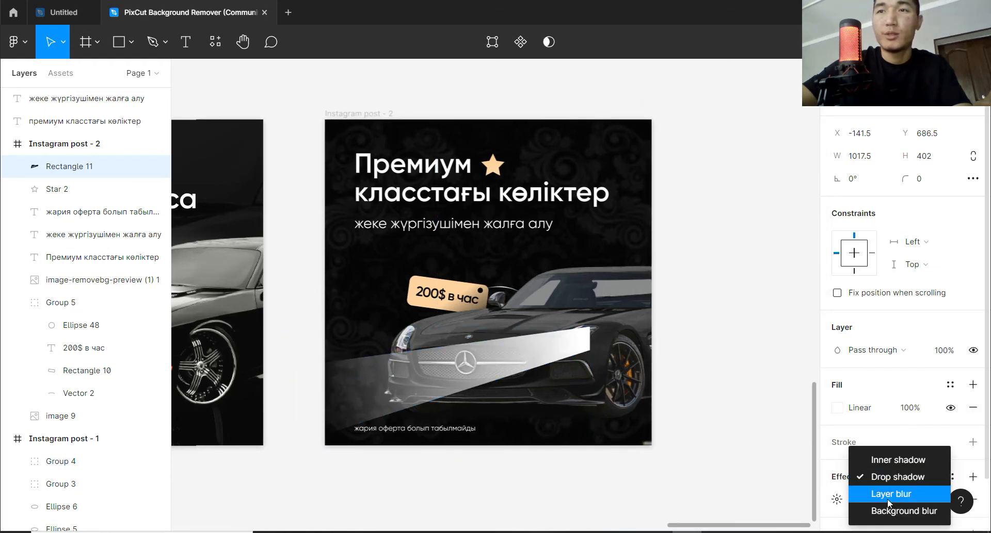
left_click(891, 492)
left_click(839, 502)
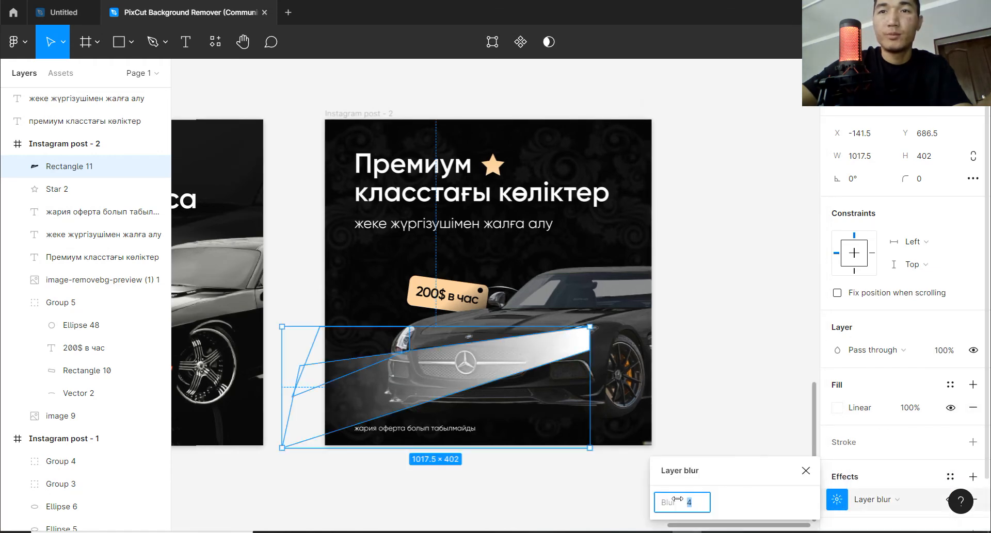
left_click_drag(679, 499, 52, 481)
left_click(747, 373)
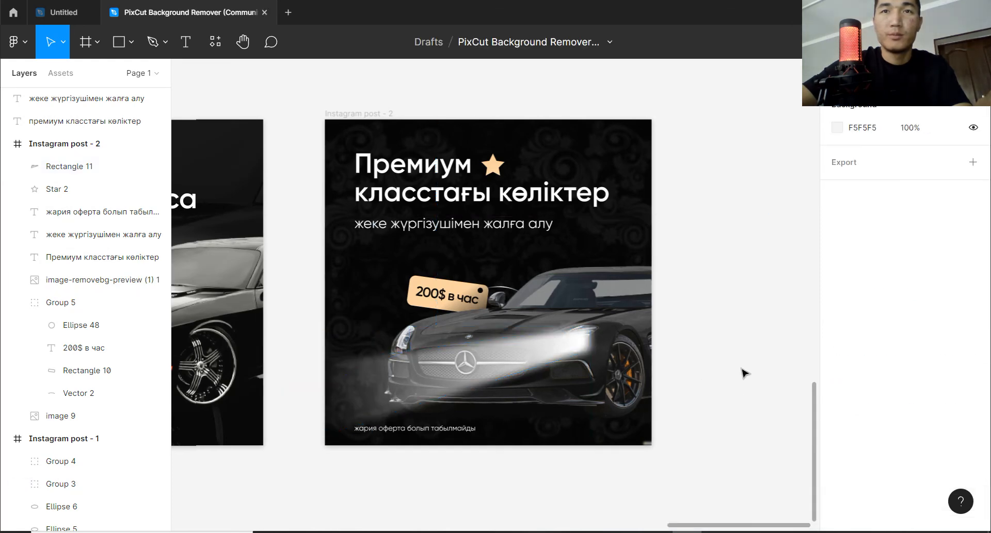
Stretch the beam's outer side further left to a width of 1038.
left_click_drag(561, 395, 668, 371)
left_click(595, 346)
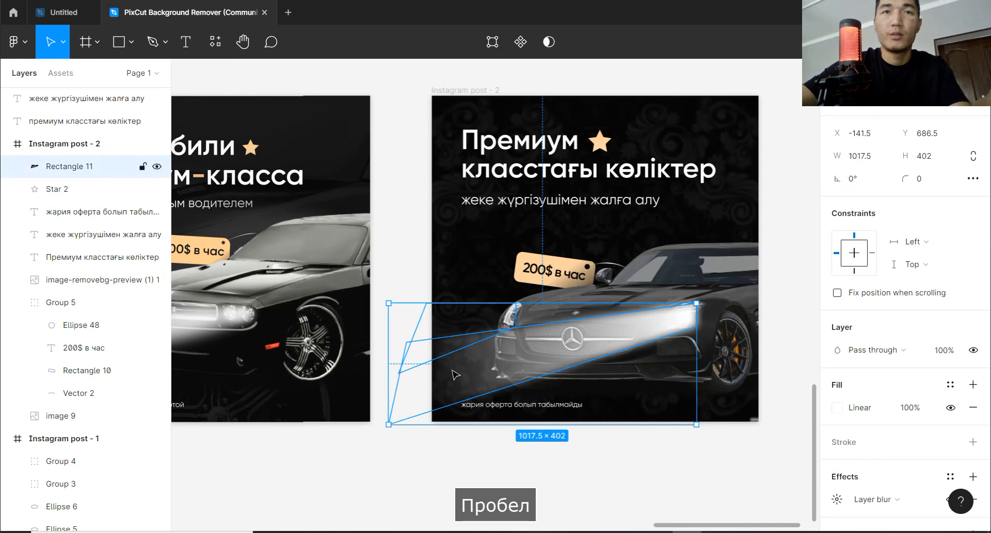
mouse_move(389, 375)
left_mouse_down()
mouse_move(314, 375)
mouse_move(382, 378)
left_mouse_up()
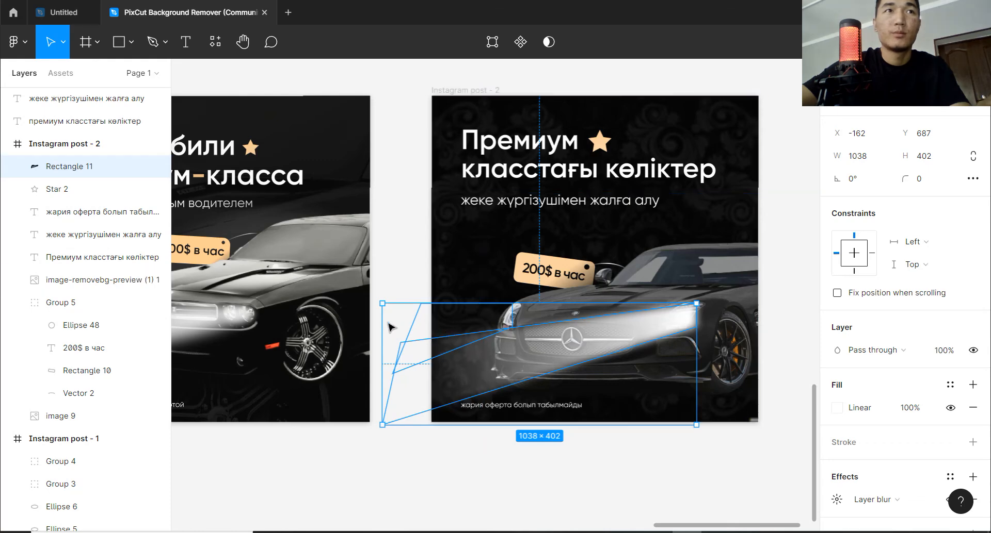
Duplicate the blurred beam and place the copy at the car's left-hand headlight, level with the original.
scroll(382, 324, "down", 2)
left_click_drag(577, 346, 447, 346)
left_click(712, 301)
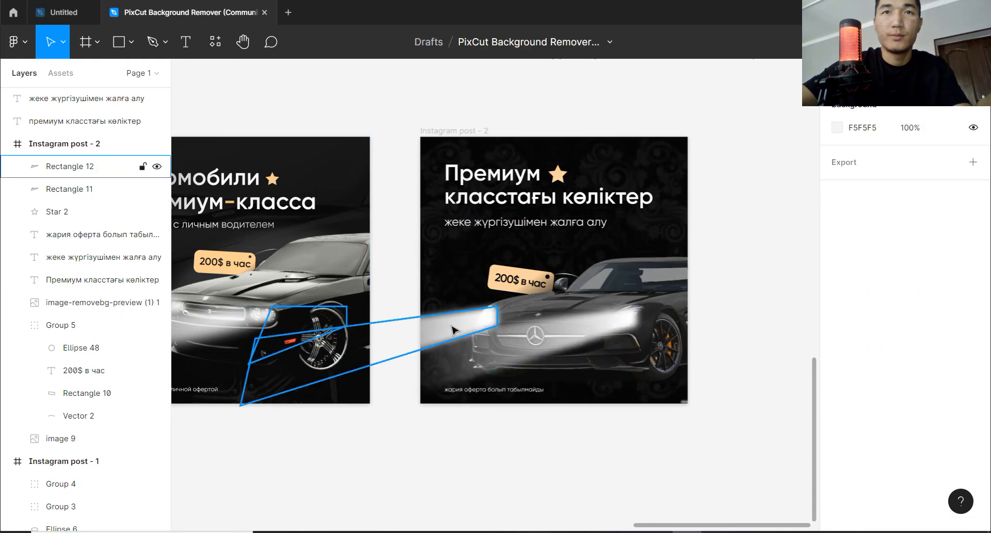
Shift the white gradient stop of the right-hand headlight's beam inward and lower its fill opacity to 98%.
left_click(544, 349)
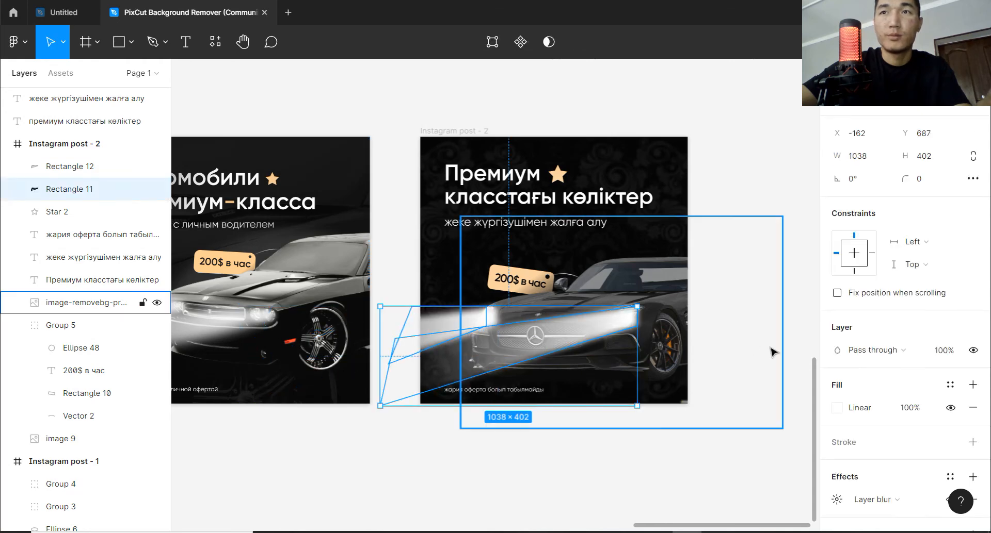
left_click(854, 407)
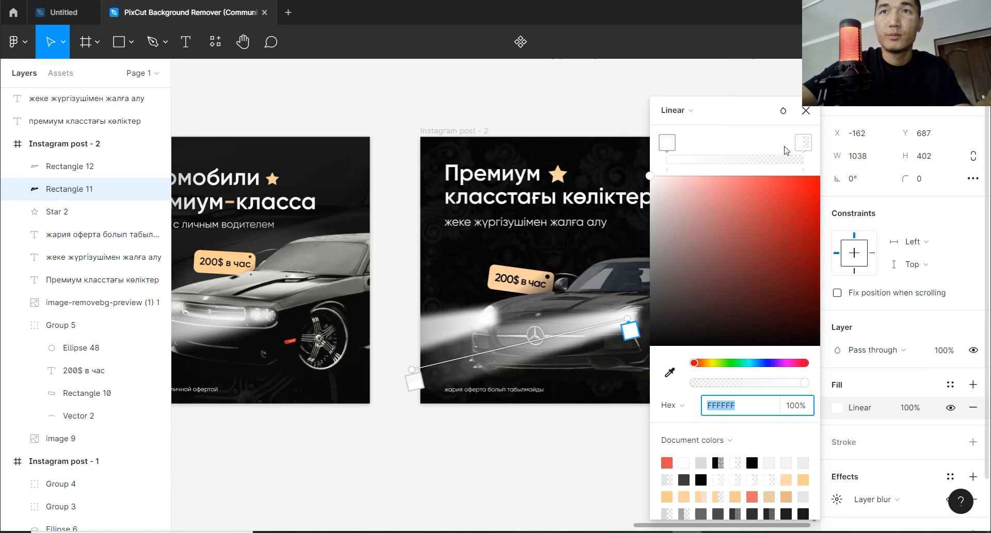
left_click_drag(667, 146, 687, 148)
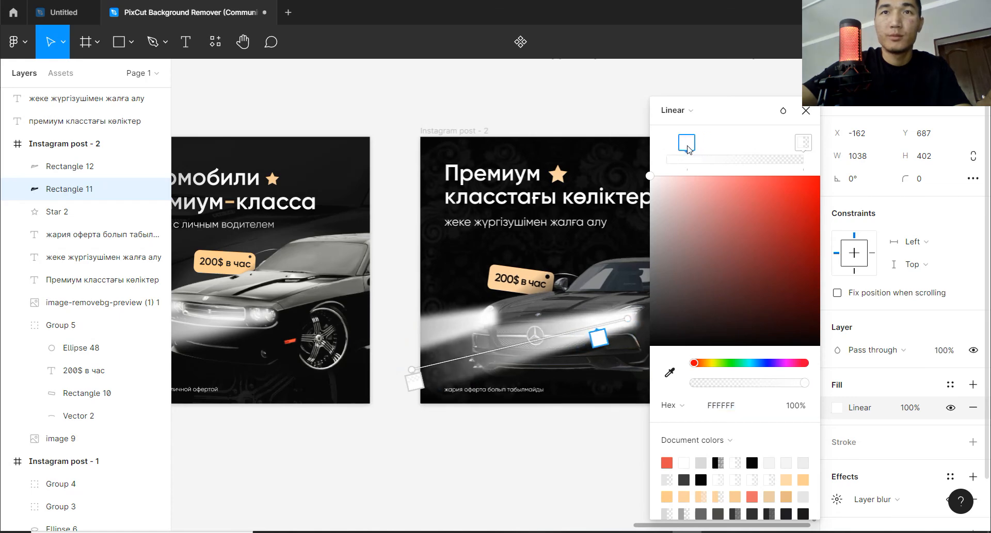
left_click(805, 110)
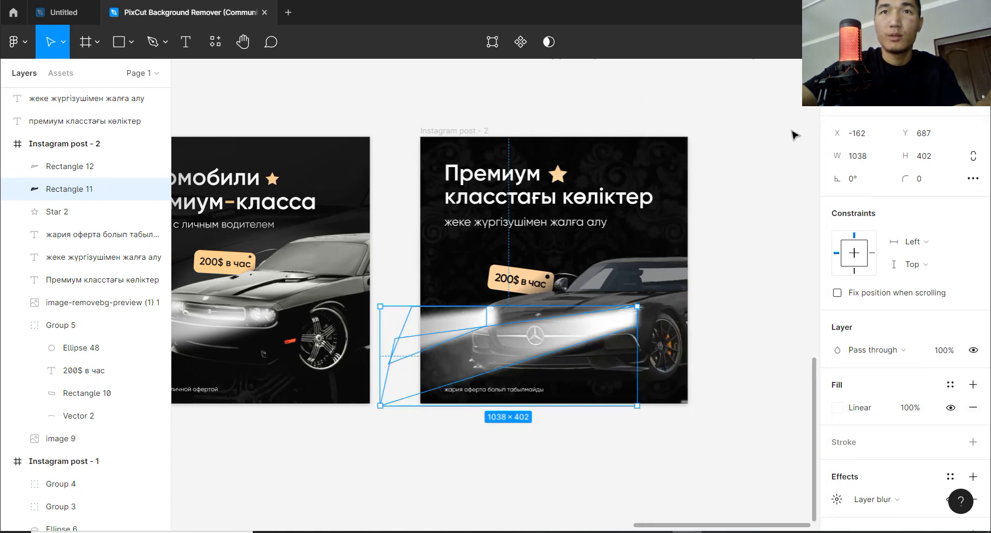
left_click(732, 298)
left_click(623, 327)
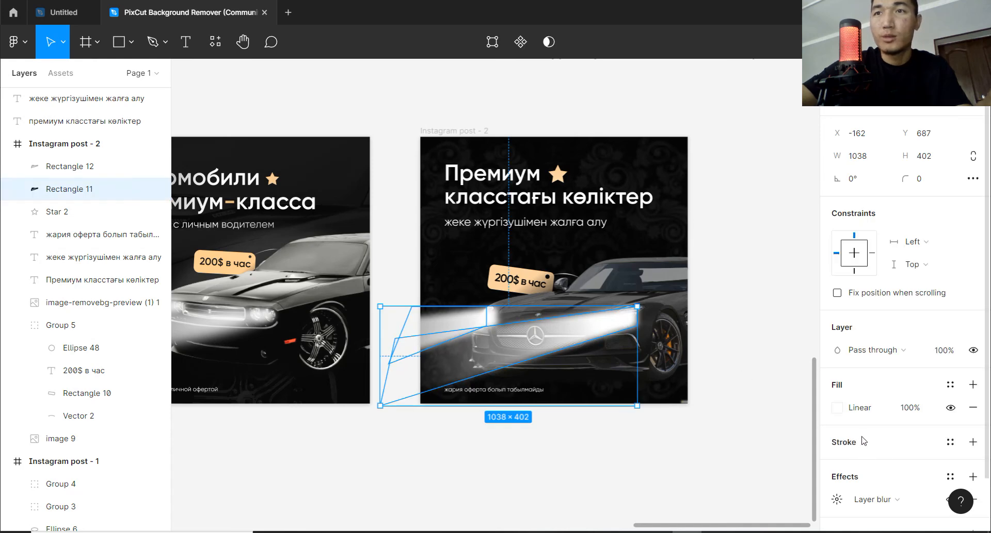
left_click_drag(899, 408, 894, 407)
left_click(466, 324)
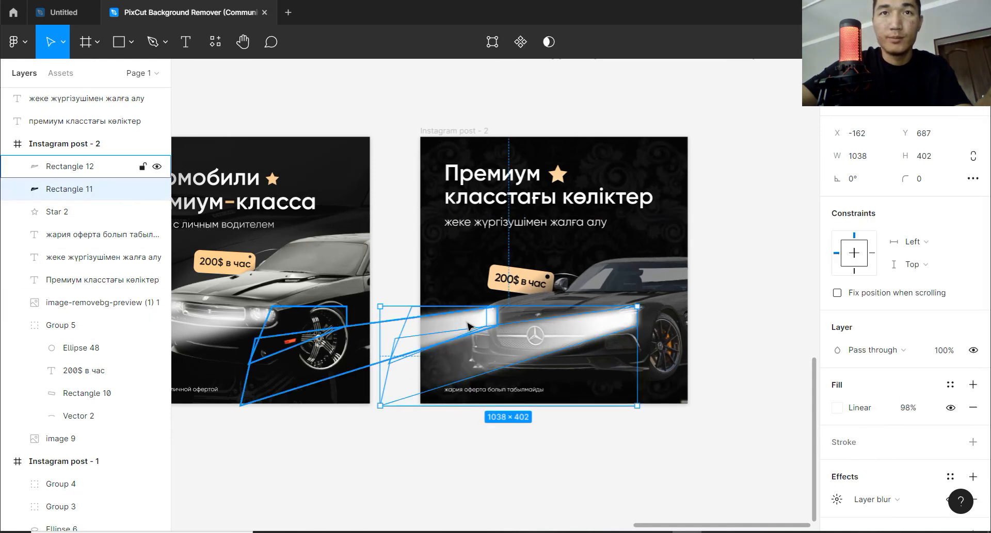
double_click(466, 324)
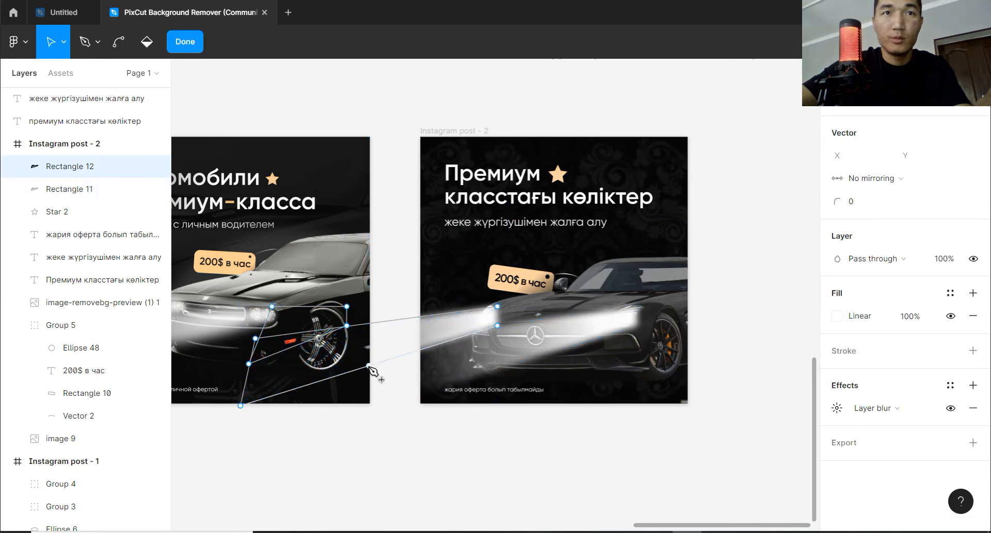
key("Escape")
key("Escape")
left_click(436, 336)
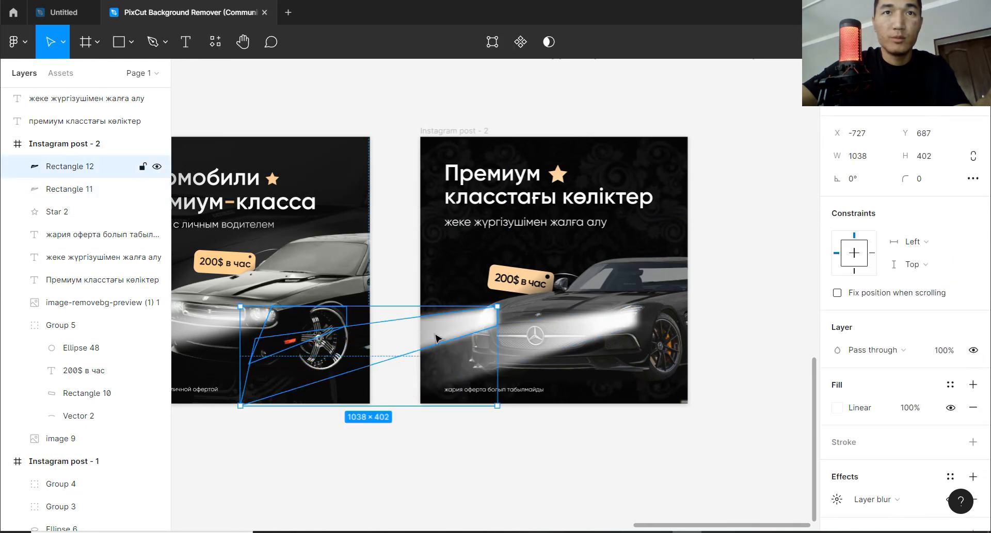
double_click(435, 339)
key("Escape")
Reshape the copied beam, pulling its far points in to just outside the frame's left edge and its lower edge down to Y 1007.
double_click(444, 337)
left_click_drag(370, 369, 409, 386)
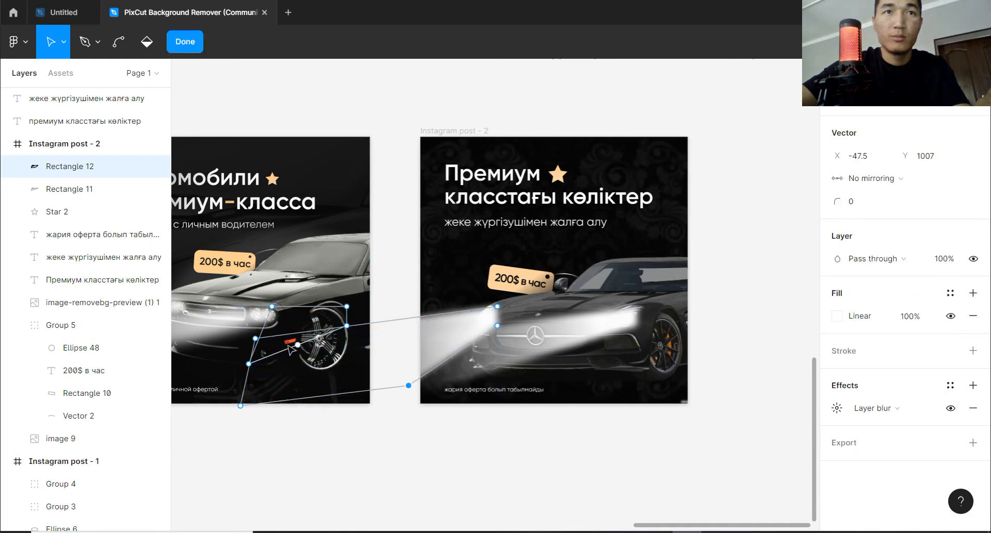
mouse_move(255, 340)
left_mouse_down()
mouse_move(348, 339)
mouse_move(405, 324)
mouse_move(239, 407)
mouse_move(415, 385)
mouse_move(401, 385)
left_mouse_up()
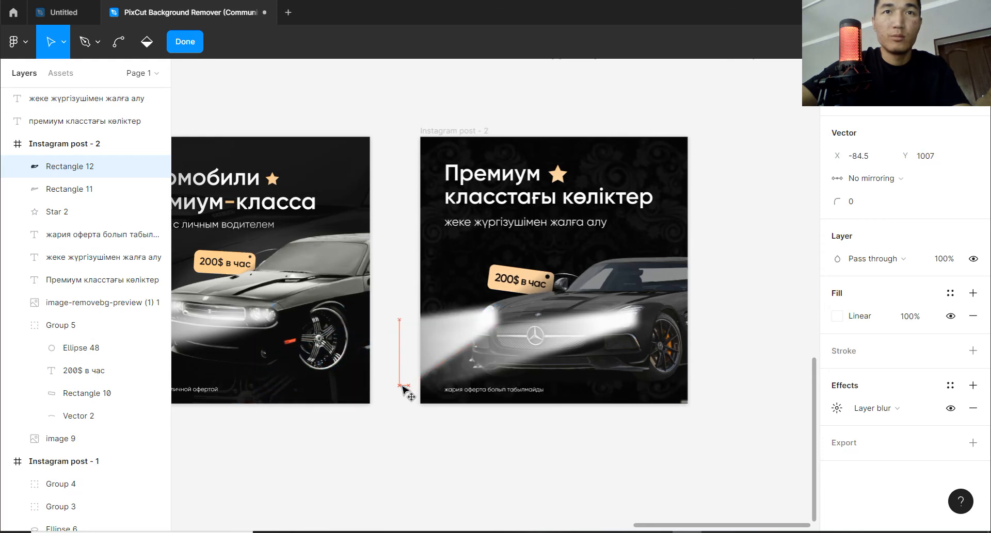
left_click(741, 299)
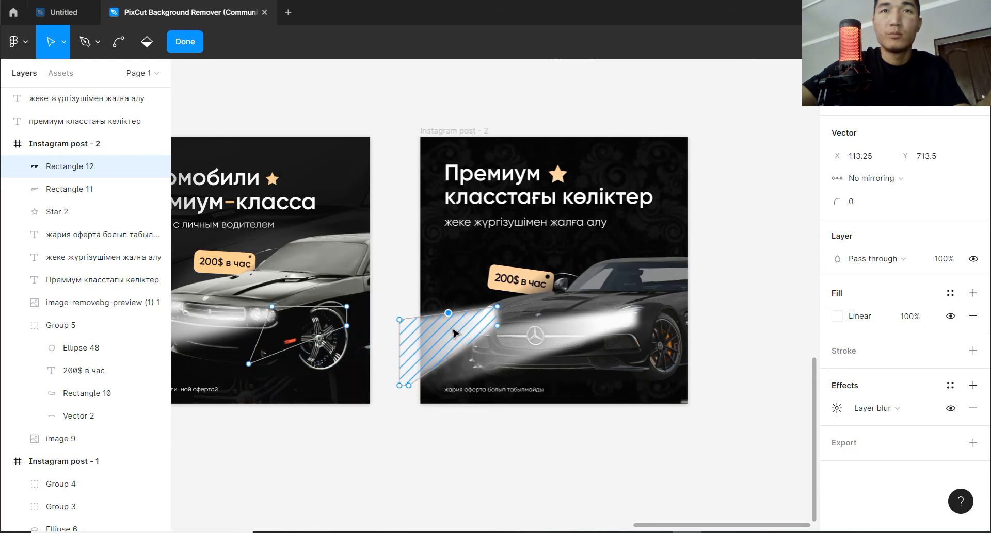
key("Escape")
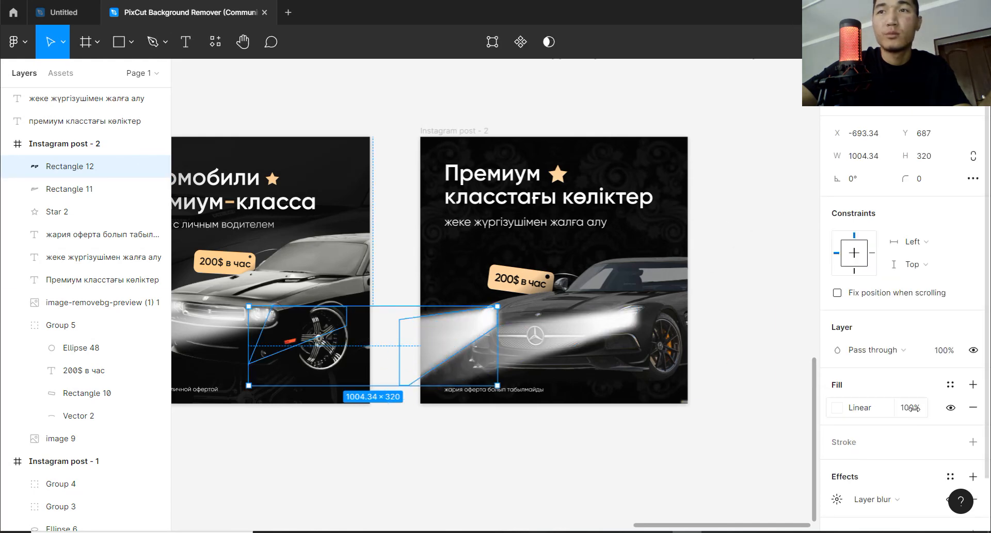
Lower the fill opacity of both headlight beams, taking the right-hand headlight's beam to about 82%.
left_click_drag(910, 408, 881, 411)
left_click(716, 308)
left_click(593, 329)
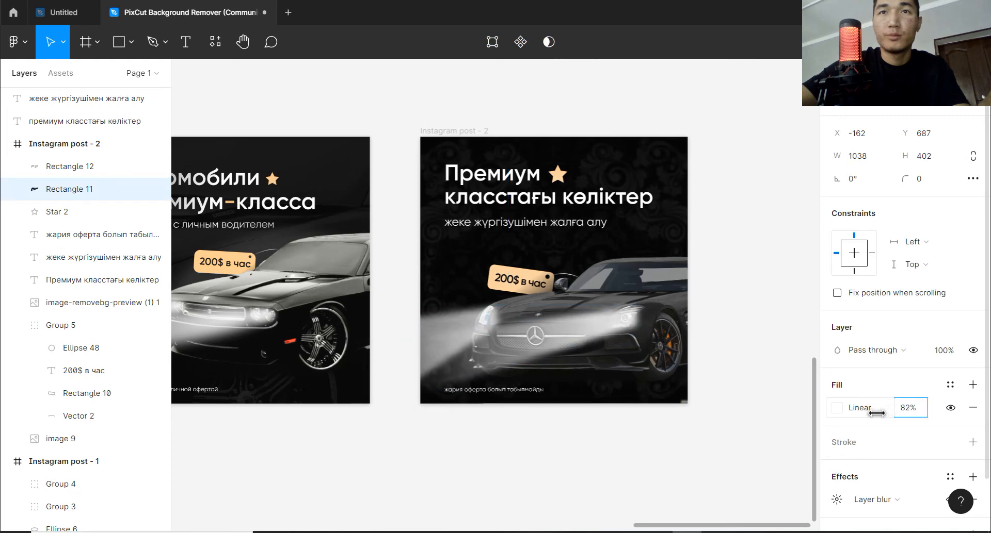
left_click(690, 330)
Draw a 54 × 94 ellipse over the car's right-hand headlight, tilted by -34.22° to follow the lamp.
scroll(629, 331, "up", 3)
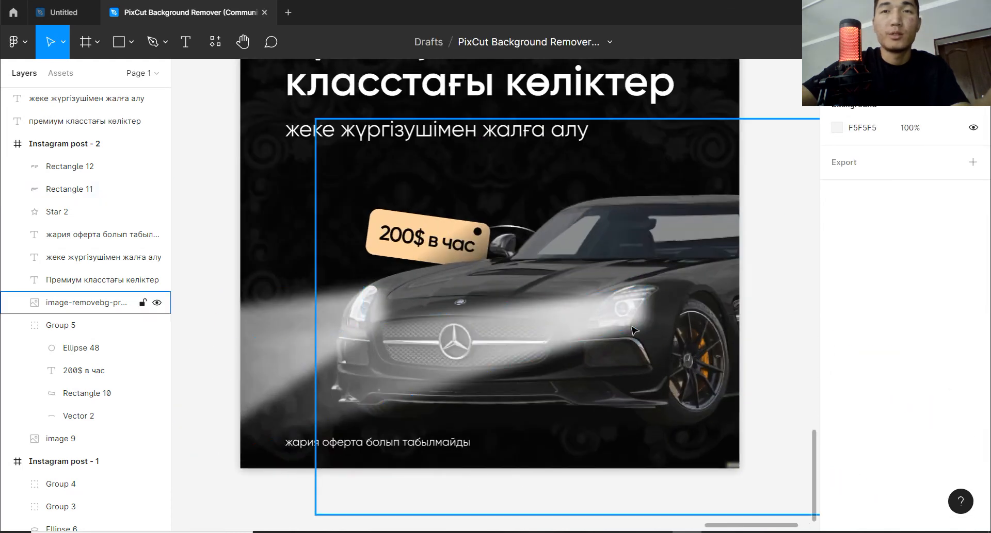
scroll(633, 329, "up", 2)
left_click(123, 51)
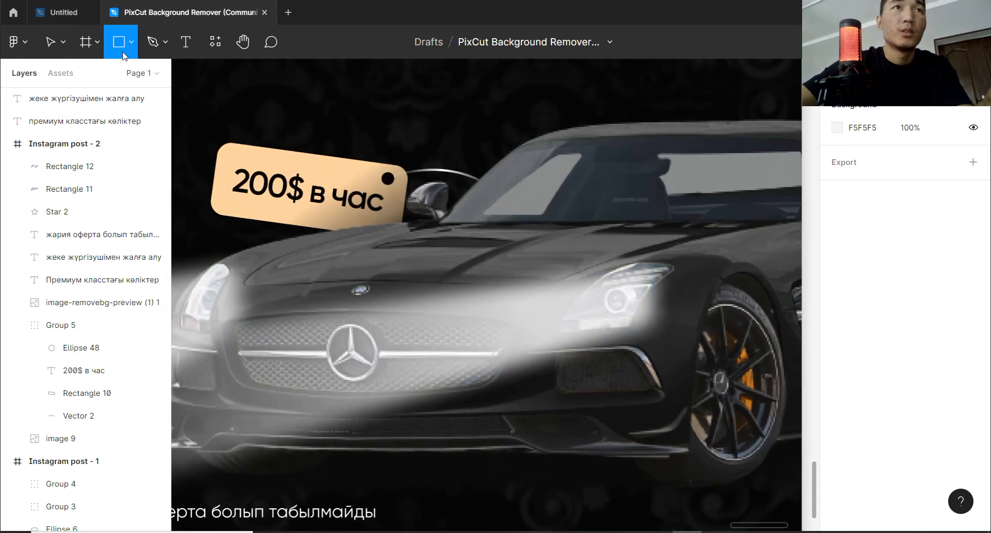
left_click(123, 46)
left_click(96, 126)
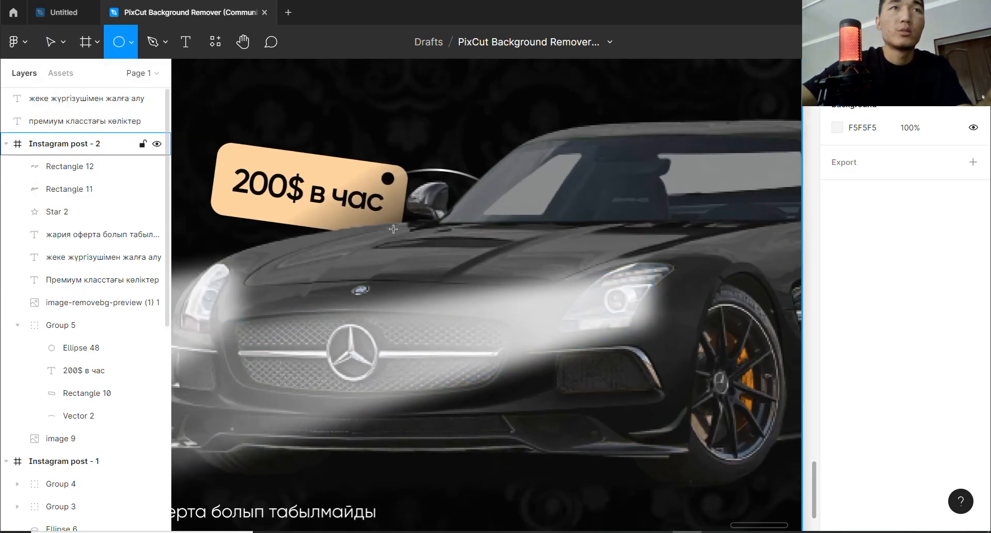
mouse_move(613, 336)
left_mouse_down()
mouse_move(671, 279)
mouse_move(653, 267)
mouse_move(676, 286)
mouse_move(618, 297)
left_mouse_up()
Change the headlight ellipse's fill to white, FFFFFF.
left_click(836, 407)
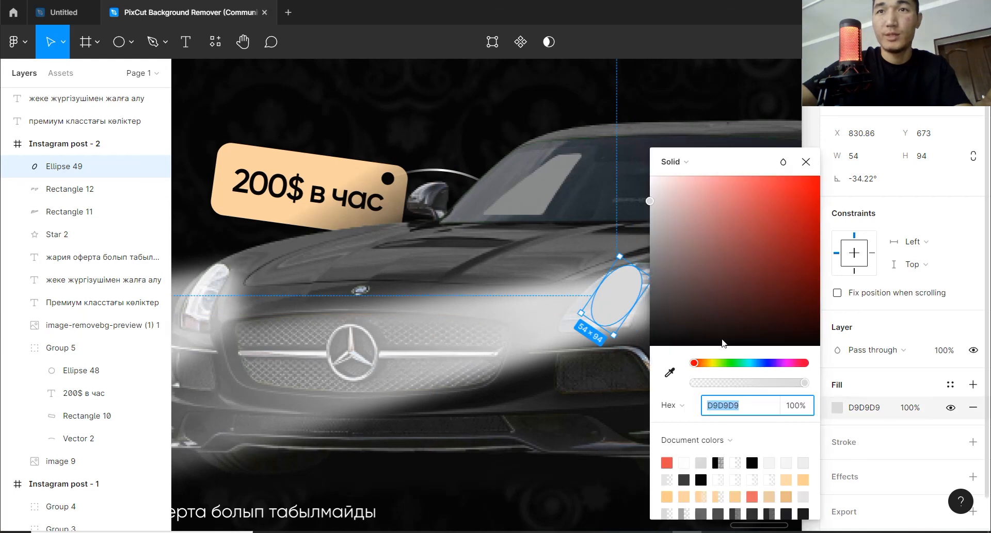
type("FFFFFF")
left_click(808, 164)
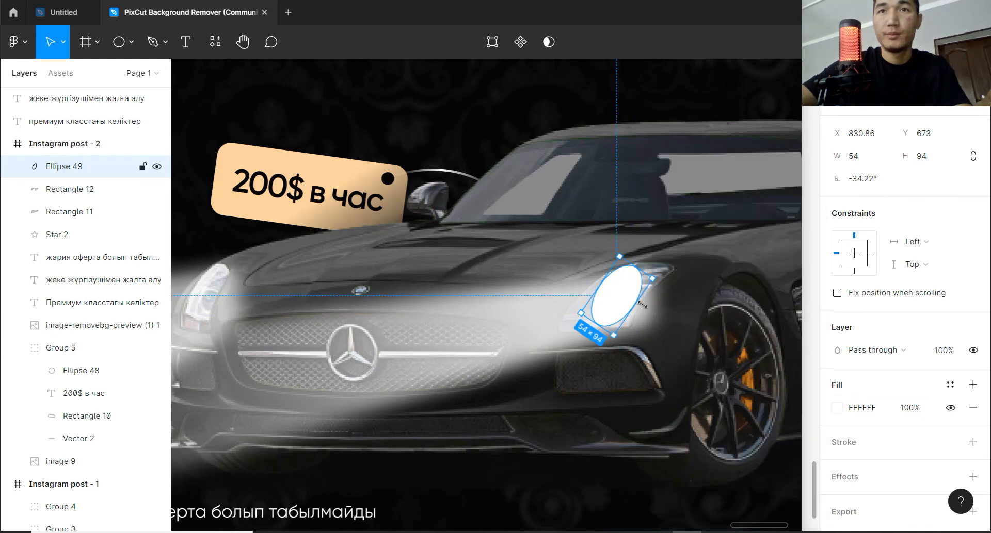
Add a layer blur of 23 to the white ellipse on the headlight.
left_click(856, 480)
left_click(838, 500)
left_click(880, 500)
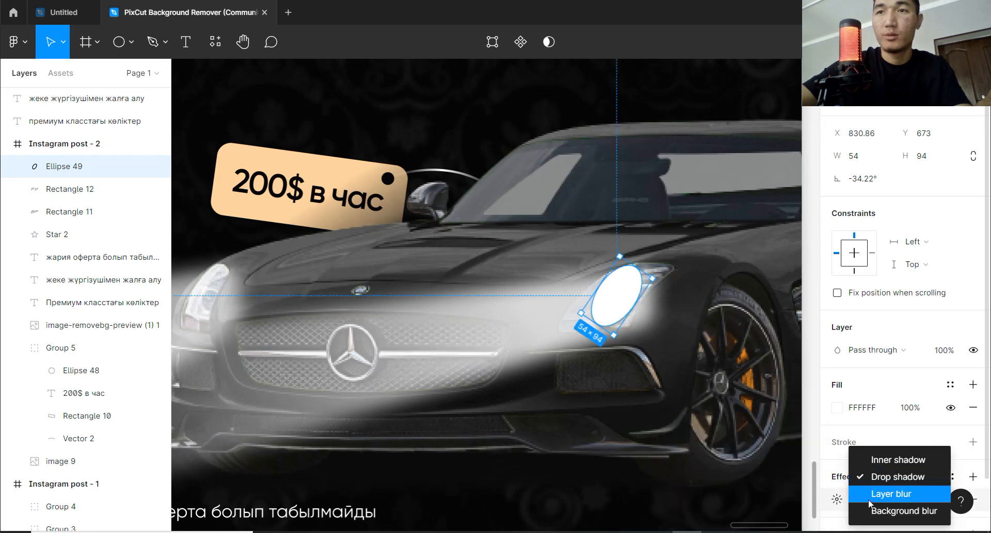
left_click(877, 493)
left_click(837, 501)
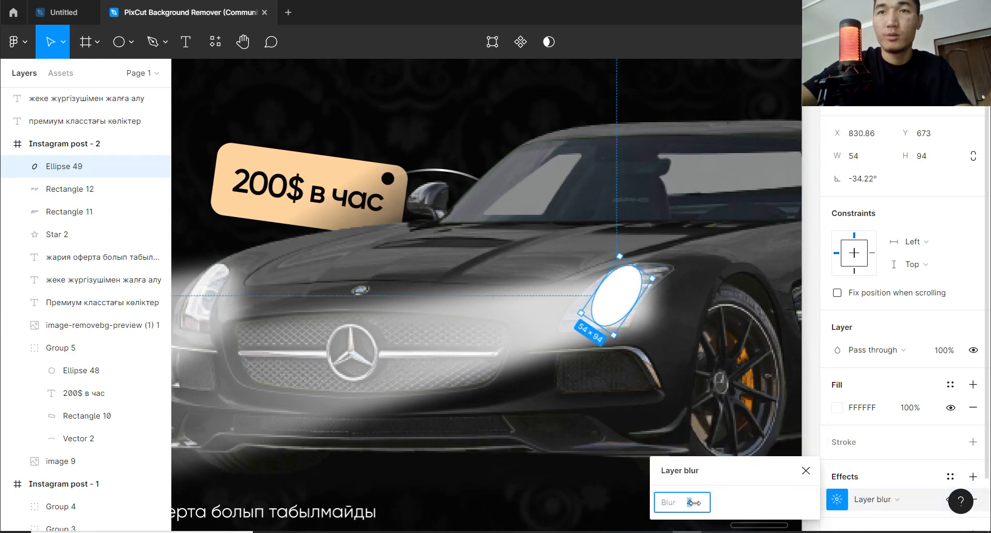
left_click_drag(693, 503, 896, 505)
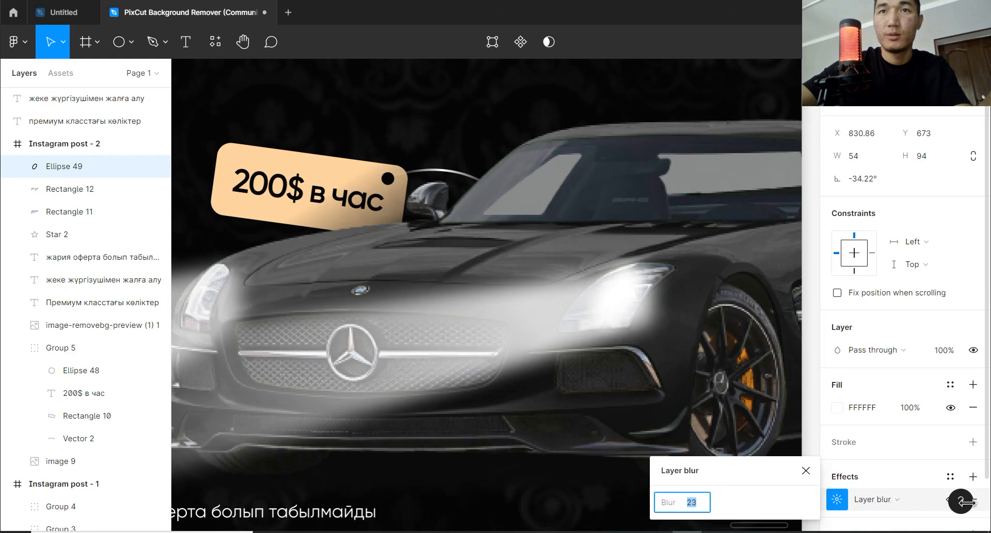
Duplicate the blurred white ellipse onto the car's left-hand headlight and scale the copy down to about 43 × 75.
left_click_drag(966, 503, 977, 504)
left_click_drag(607, 304, 244, 292)
scroll(650, 278, "down", 3)
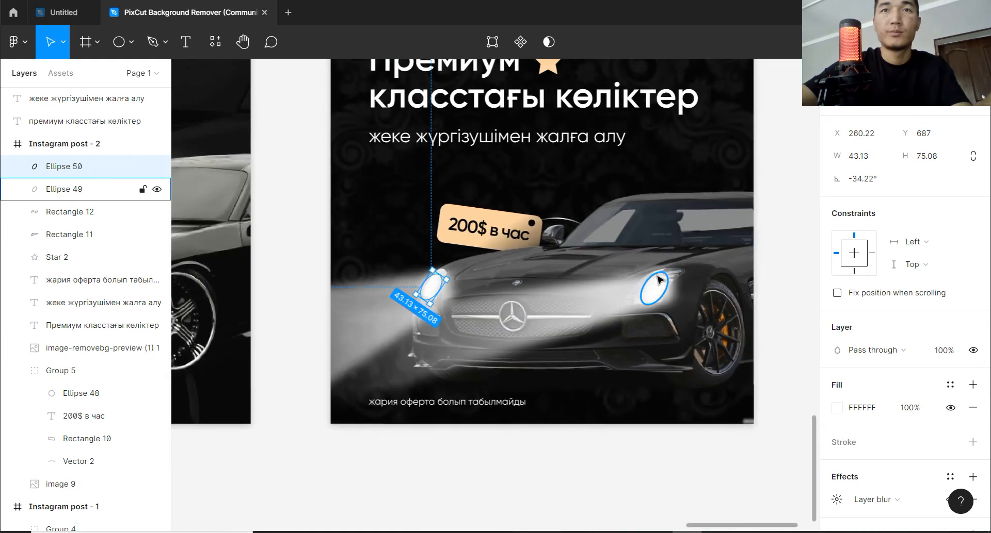
key("space")
left_click_drag(650, 278, 701, 310)
left_click(780, 162)
scroll(718, 264, "down", 1)
key("ctrl+space")
key("ctrl+z")
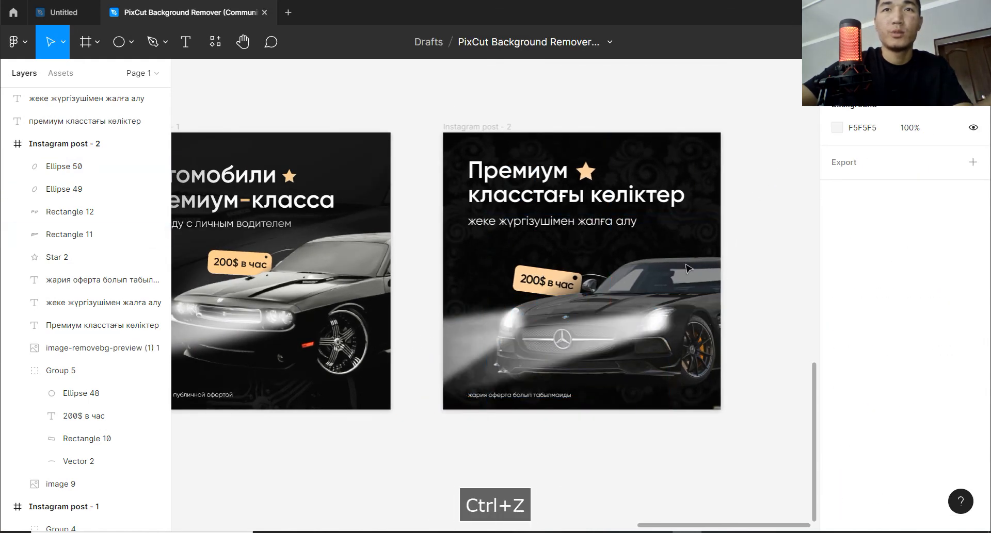
Delete the reference frame Instagram post - 1 from the page.
key("space")
left_click_drag(492, 285, 534, 282)
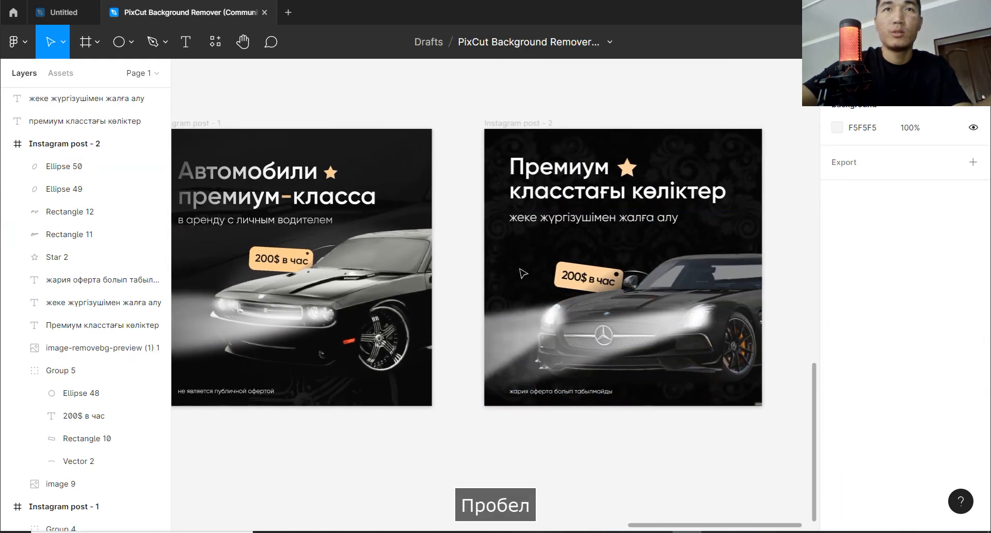
left_click(198, 124)
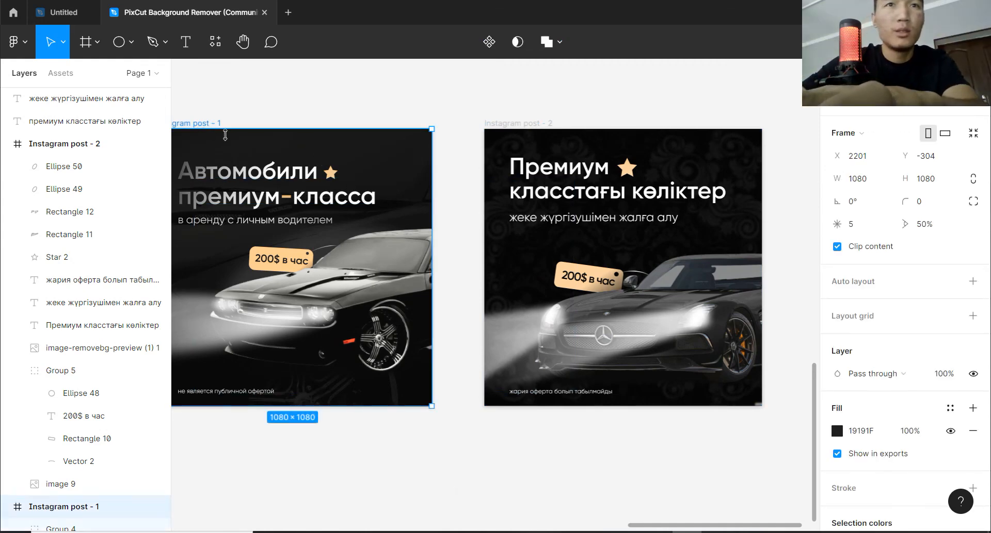
key("Delete")
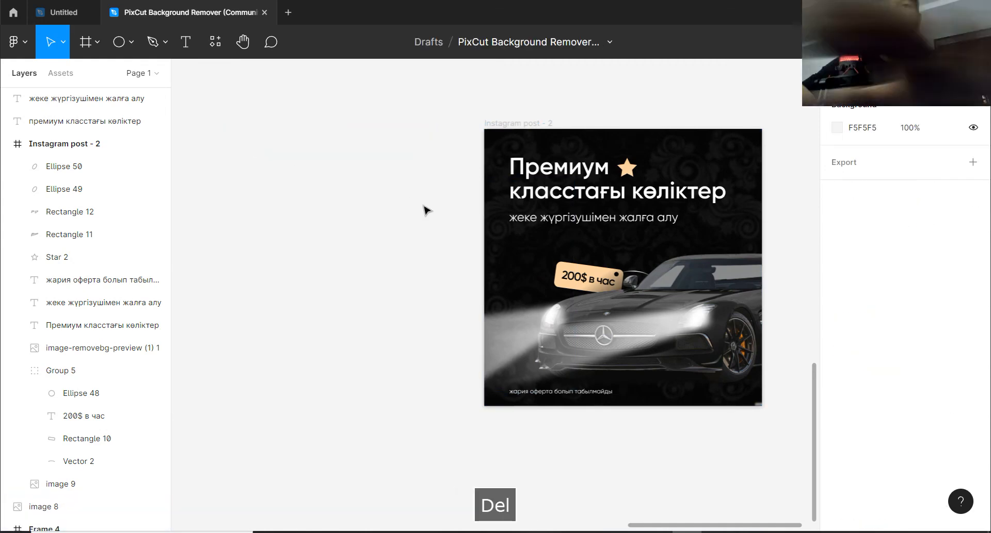
scroll(712, 308, "up", 5)
key("space")
left_click_drag(703, 267, 622, 297)
scroll(630, 315, "down", 1)
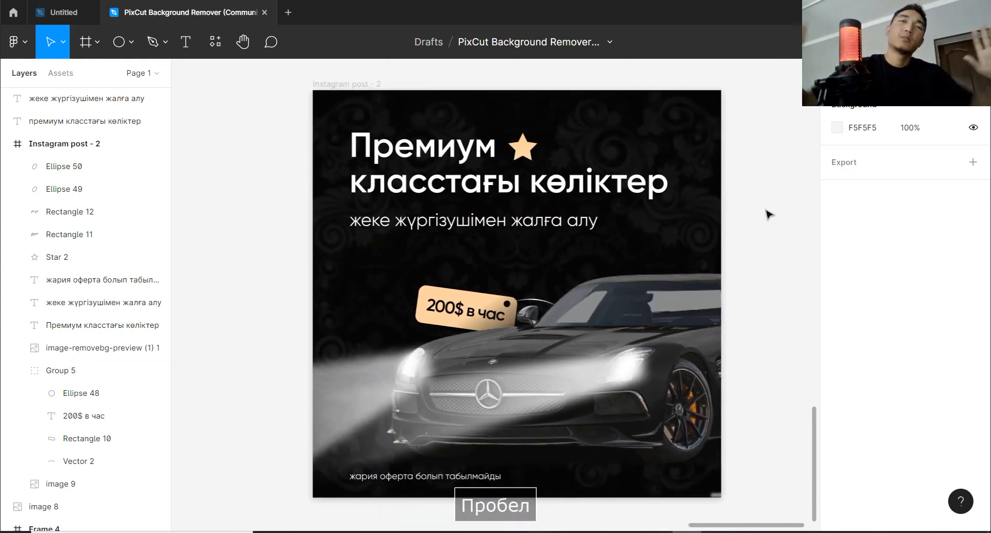